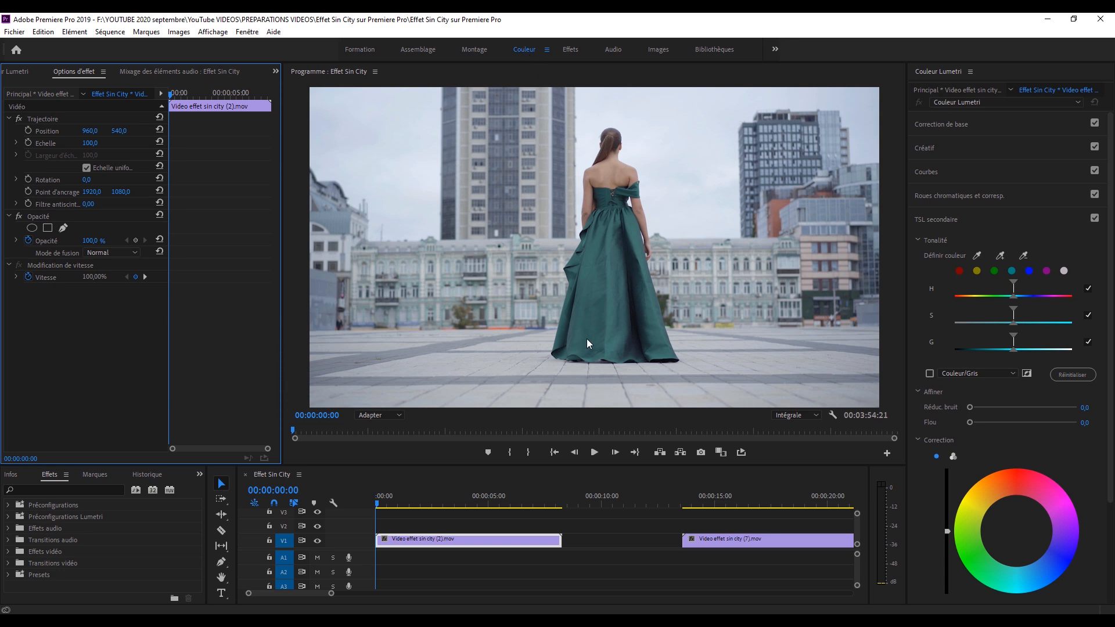
Open the Lumetri Courbes section and collapse Courbes RVB so only the hue saturation curves show.
{"action": "left_click", "coordinate": [949, 215]}
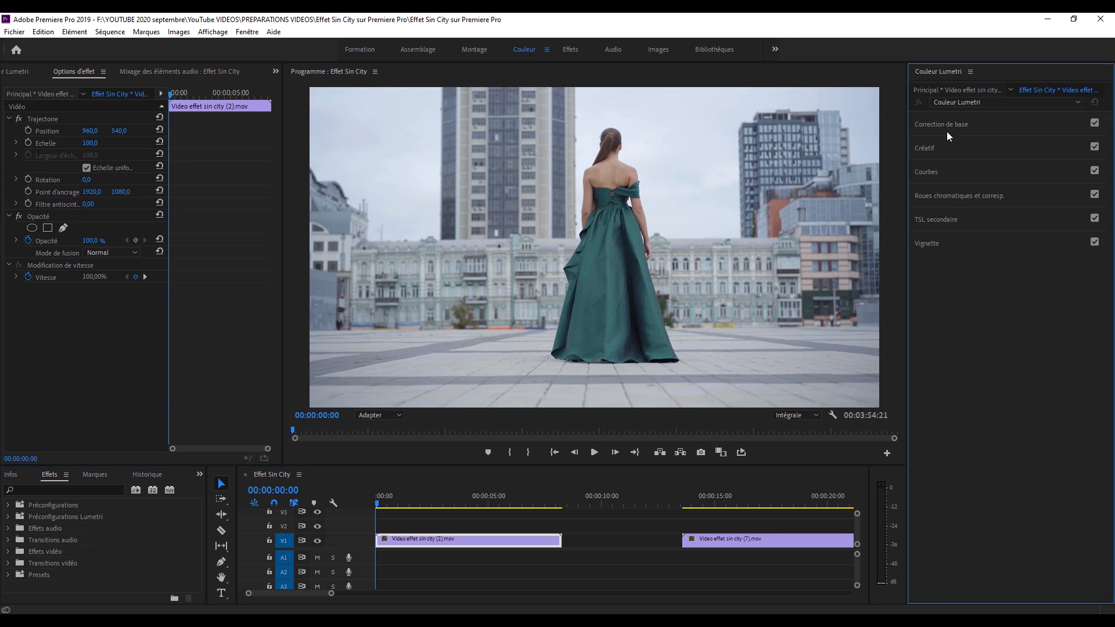
{"action": "left_click", "coordinate": [947, 129]}
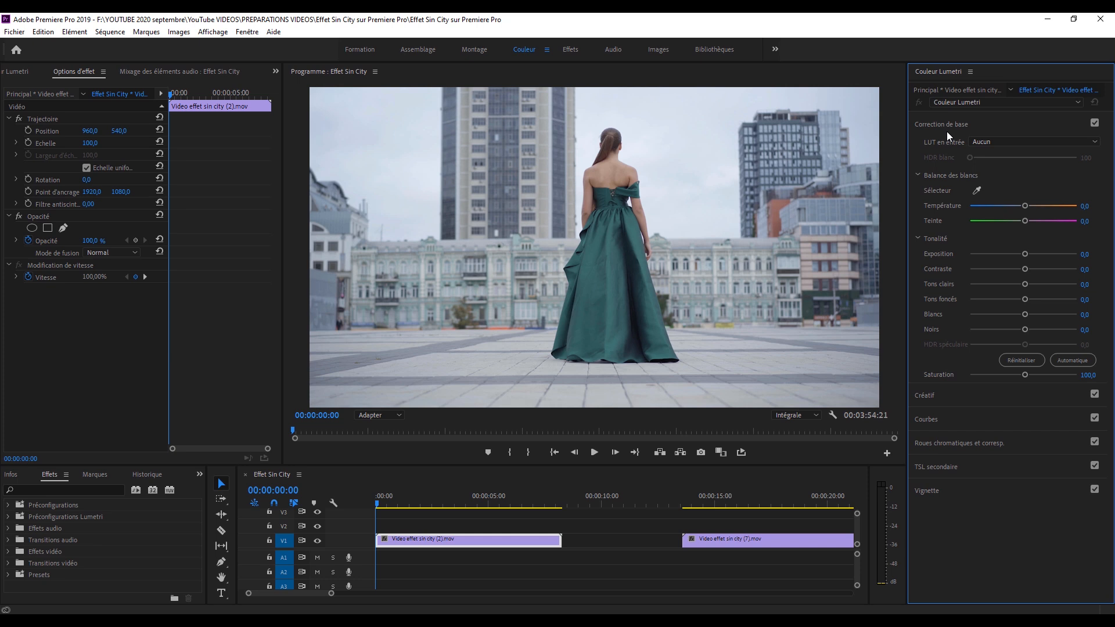
{"action": "left_click", "coordinate": [939, 122]}
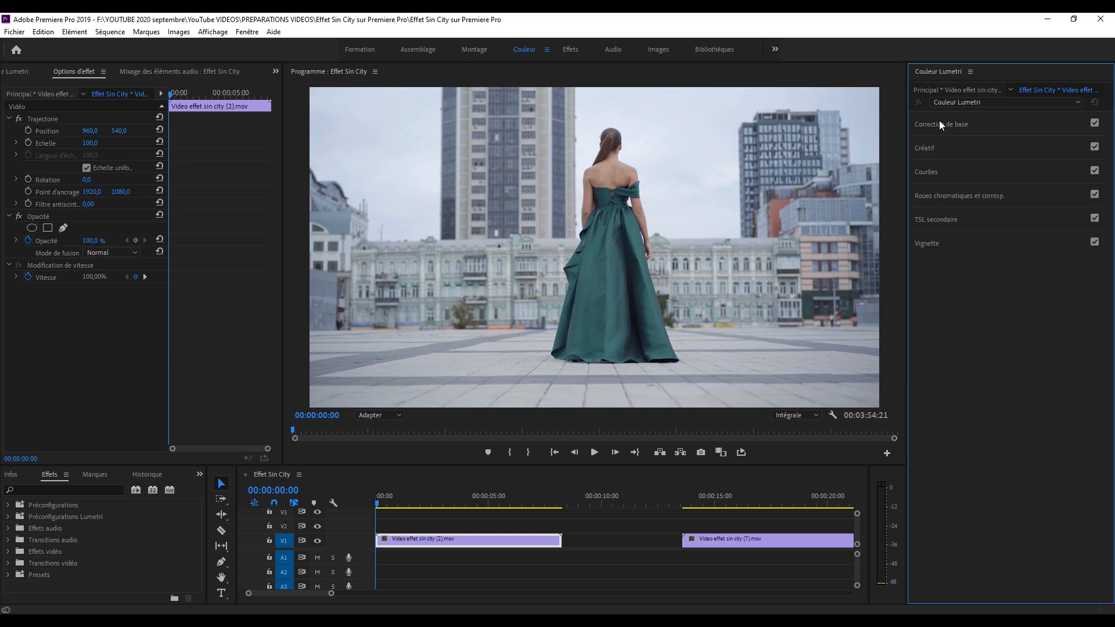
{"action": "left_click", "coordinate": [924, 172]}
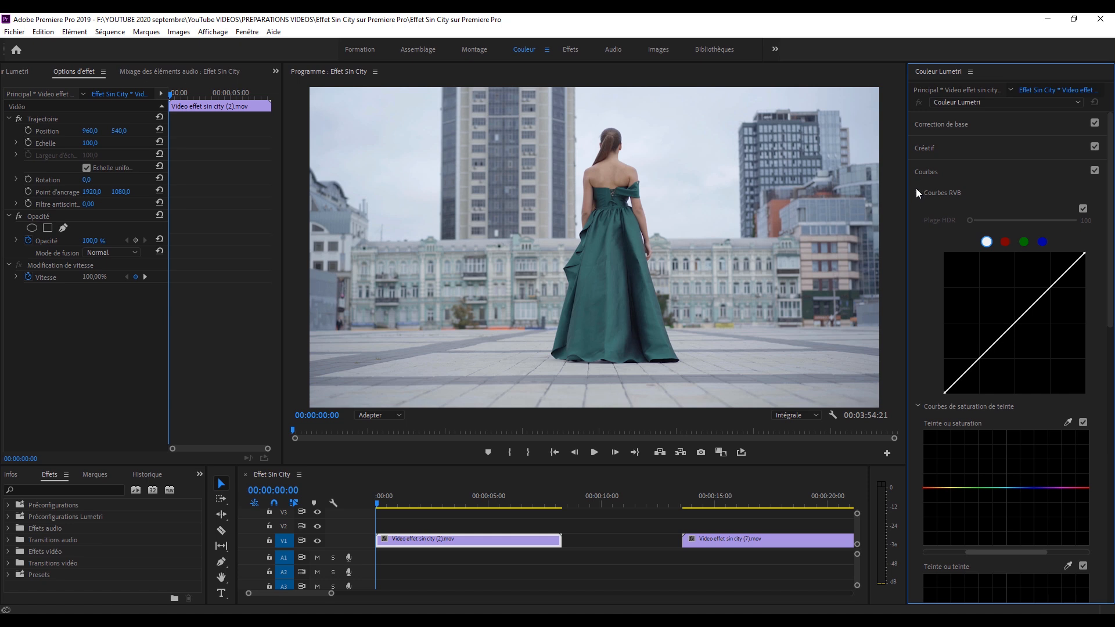
{"action": "left_click", "coordinate": [916, 193]}
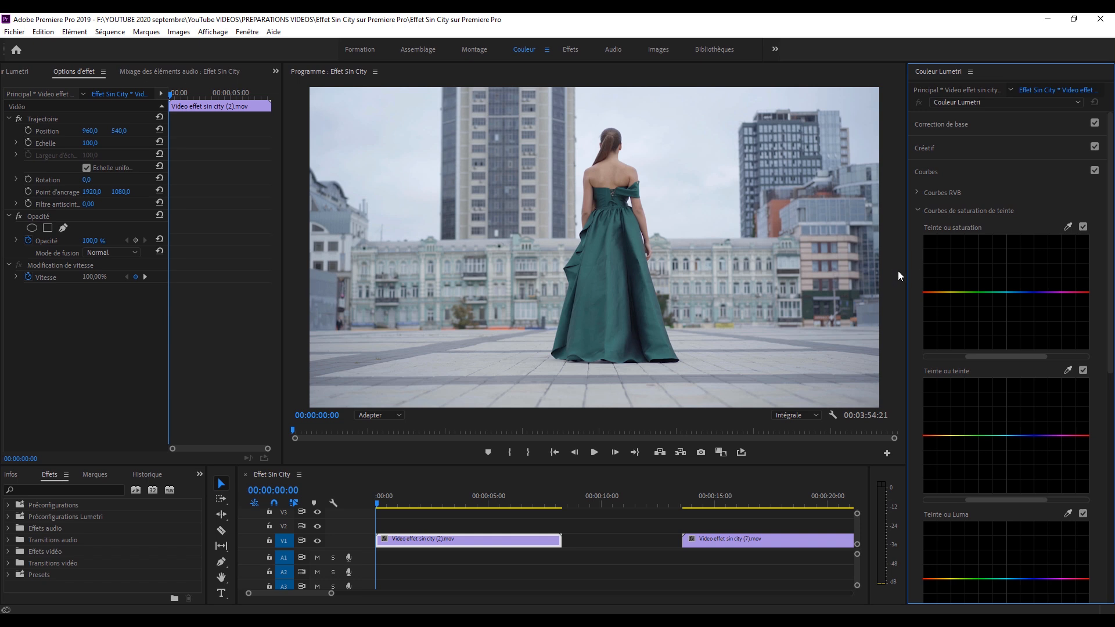
Play the first clip of the sequence and park the playhead at 00:00:00:18.
{"action": "left_click", "coordinate": [420, 483]}
{"action": "key", "text": "space"}
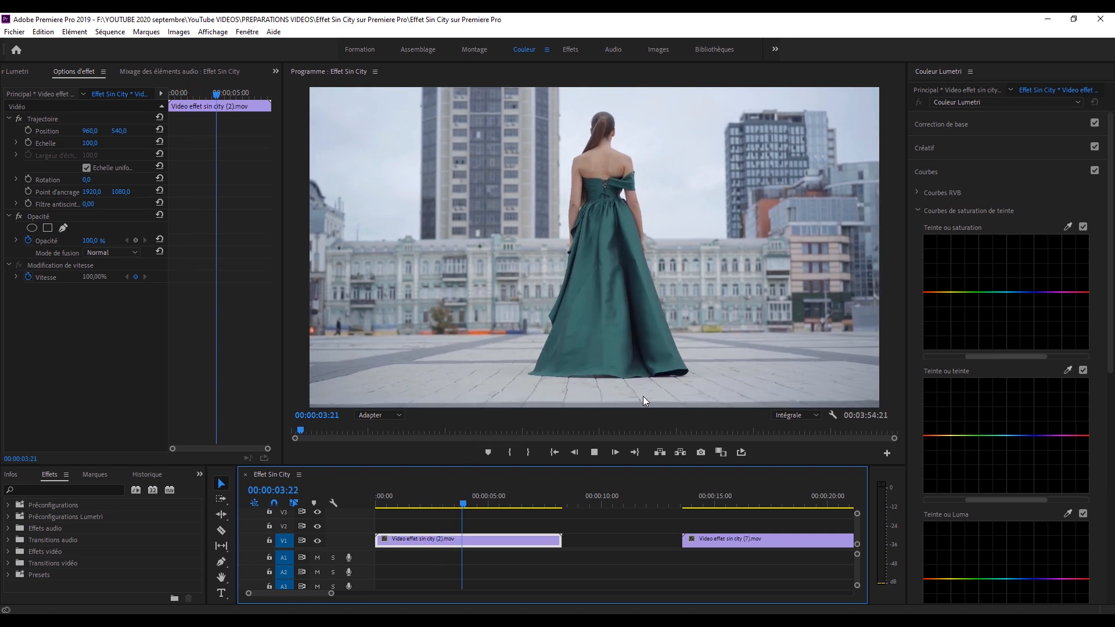
{"action": "left_click", "coordinate": [510, 501]}
{"action": "left_click_drag", "start_coordinate": [510, 502], "coordinate": [391, 504]}
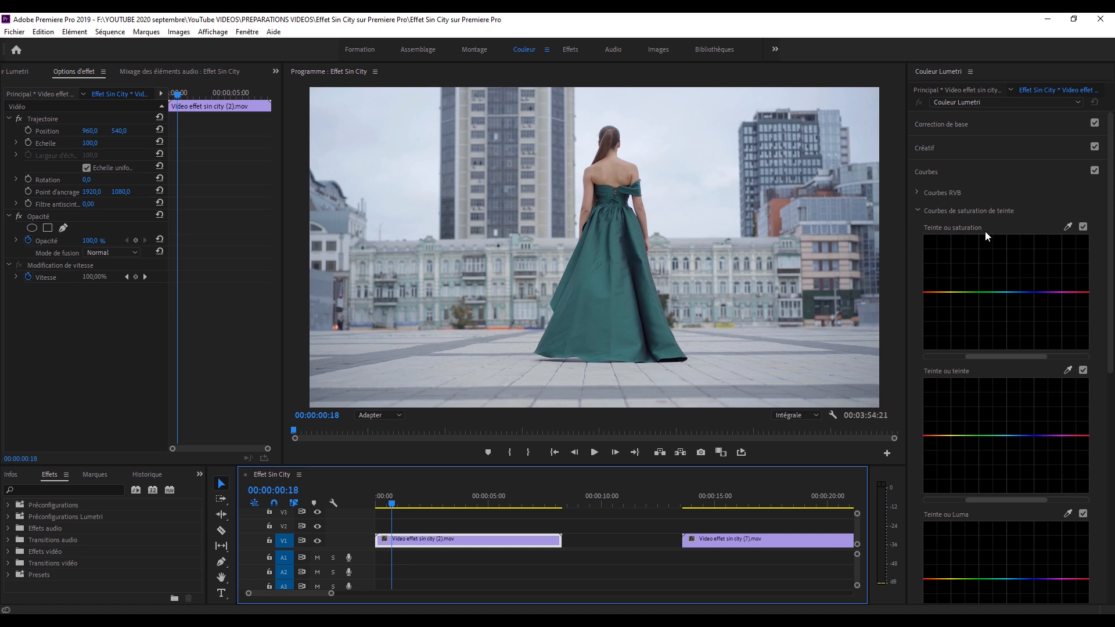
{"action": "left_click", "coordinate": [998, 293]}
{"action": "left_click_drag", "start_coordinate": [998, 318], "coordinate": [1009, 259]}
{"action": "double_click", "coordinate": [1018, 305]}
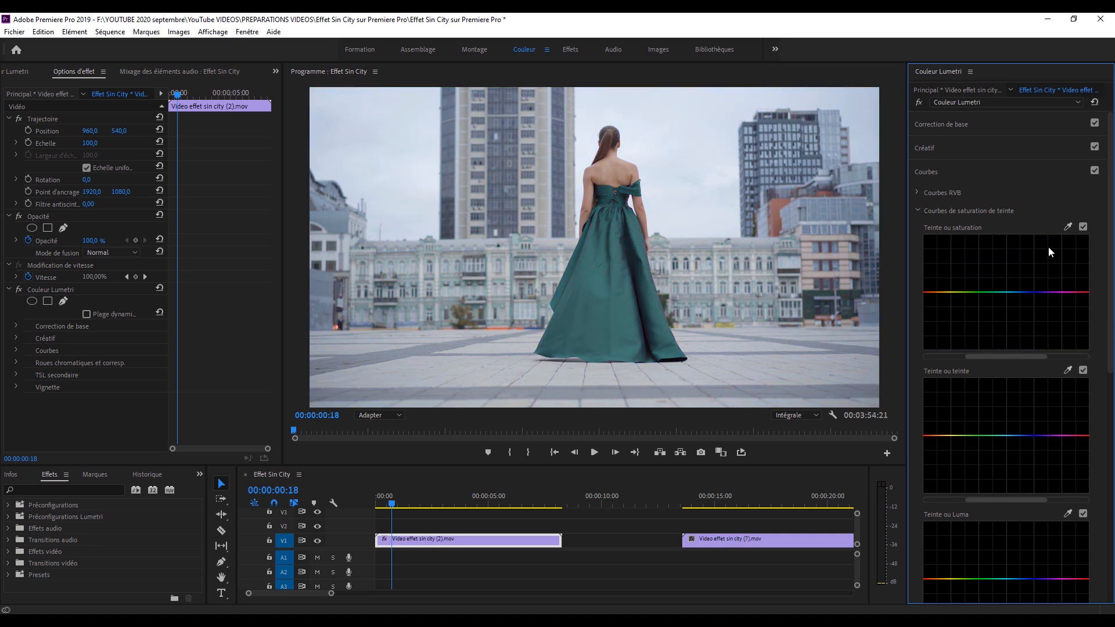
Sample the green of the dress for the Teinte ou saturation curve and save the project.
{"action": "left_click", "coordinate": [1067, 227]}
{"action": "left_click", "coordinate": [600, 283]}
{"action": "key", "text": "ctrl+s"}
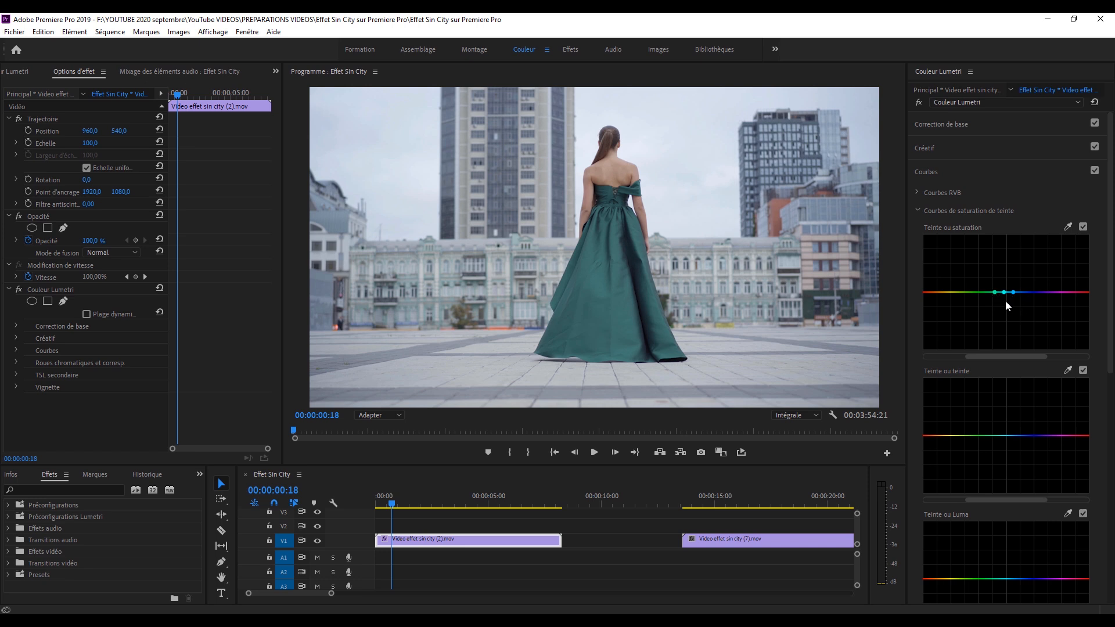
{"action": "left_click_drag", "start_coordinate": [1005, 296], "coordinate": [1007, 349]}
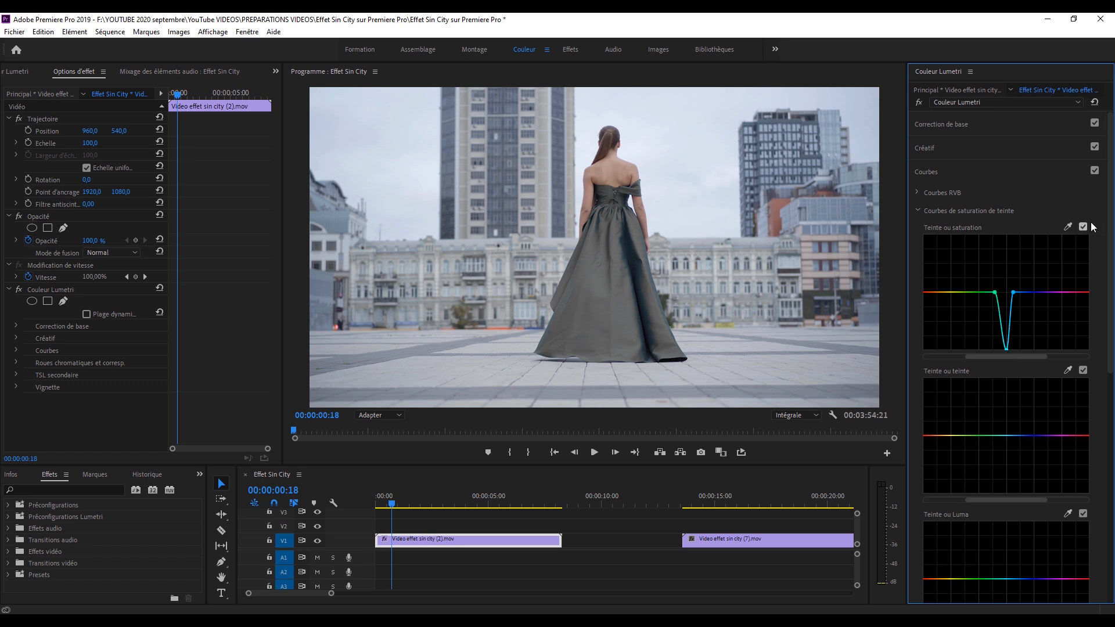
{"action": "left_click", "coordinate": [1096, 171]}
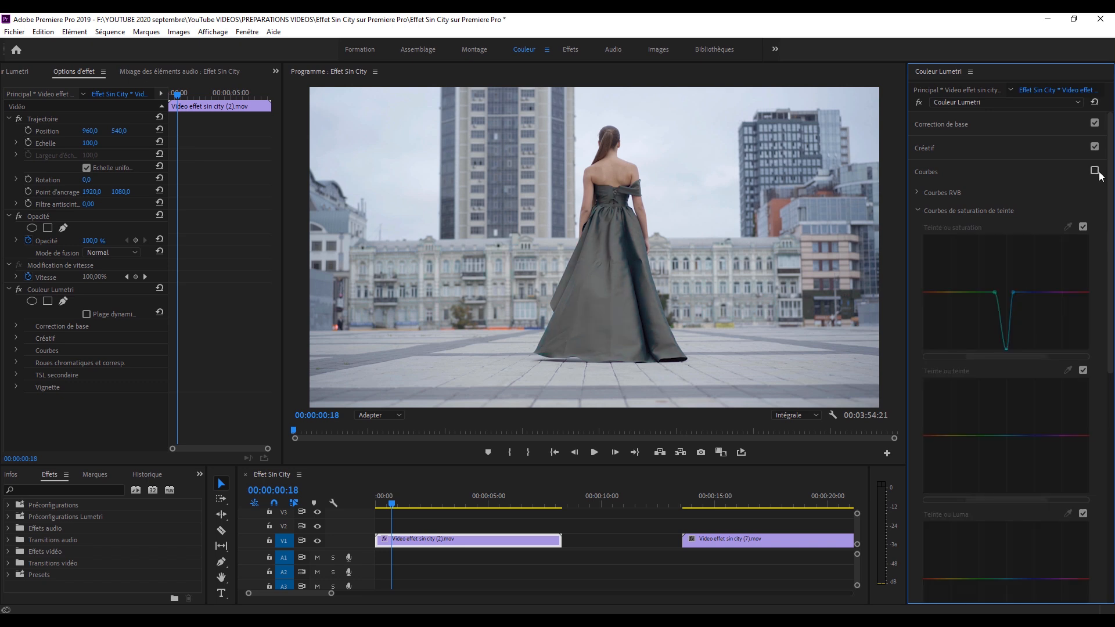
{"action": "left_click", "coordinate": [1096, 172]}
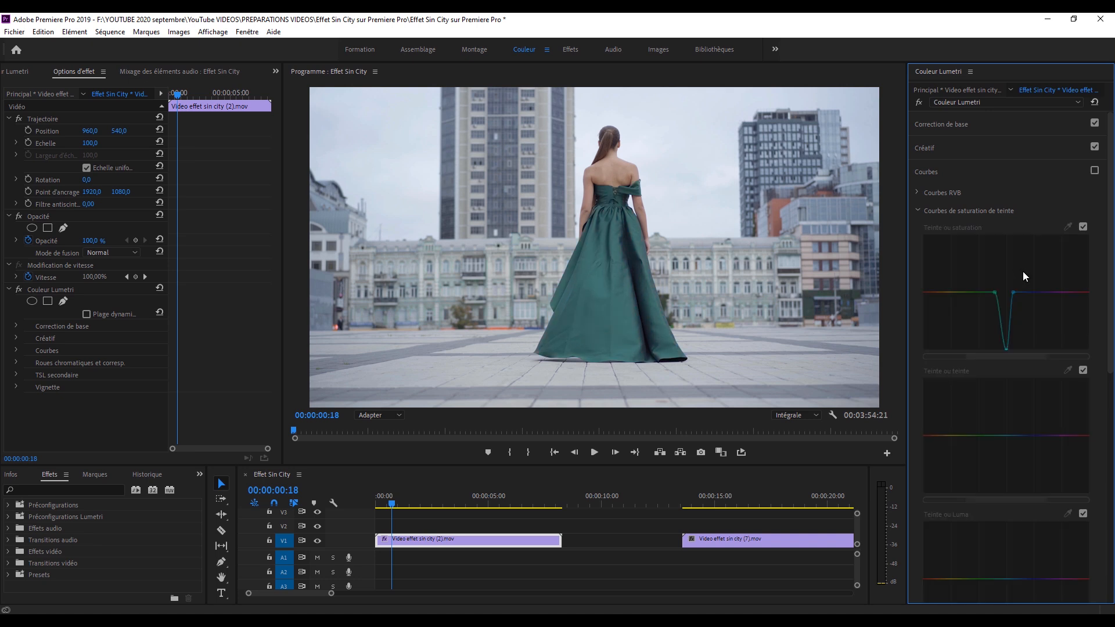
{"action": "key", "text": "ctrl+z"}
{"action": "key", "text": "ctrl+z"}
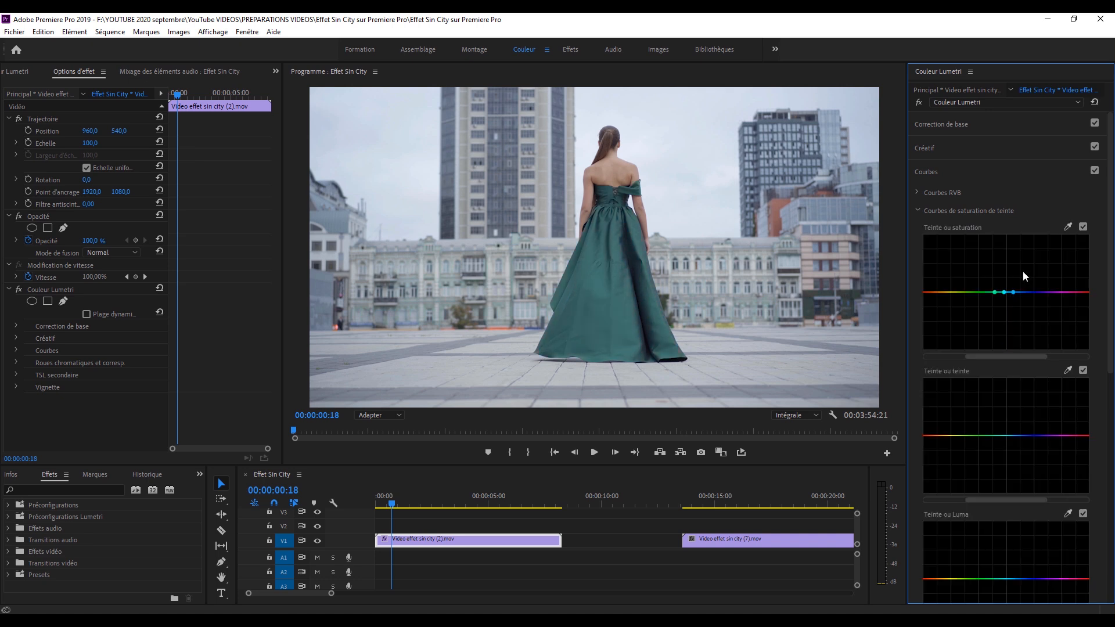
Add a point outside each end of the sampled range on the Teinte ou saturation curve and lower both to zero saturation.
{"action": "left_click", "coordinate": [989, 292]}
{"action": "left_click", "coordinate": [1020, 292]}
{"action": "left_click_drag", "start_coordinate": [988, 292], "coordinate": [988, 349]}
{"action": "left_click_drag", "start_coordinate": [1019, 293], "coordinate": [1023, 351]}
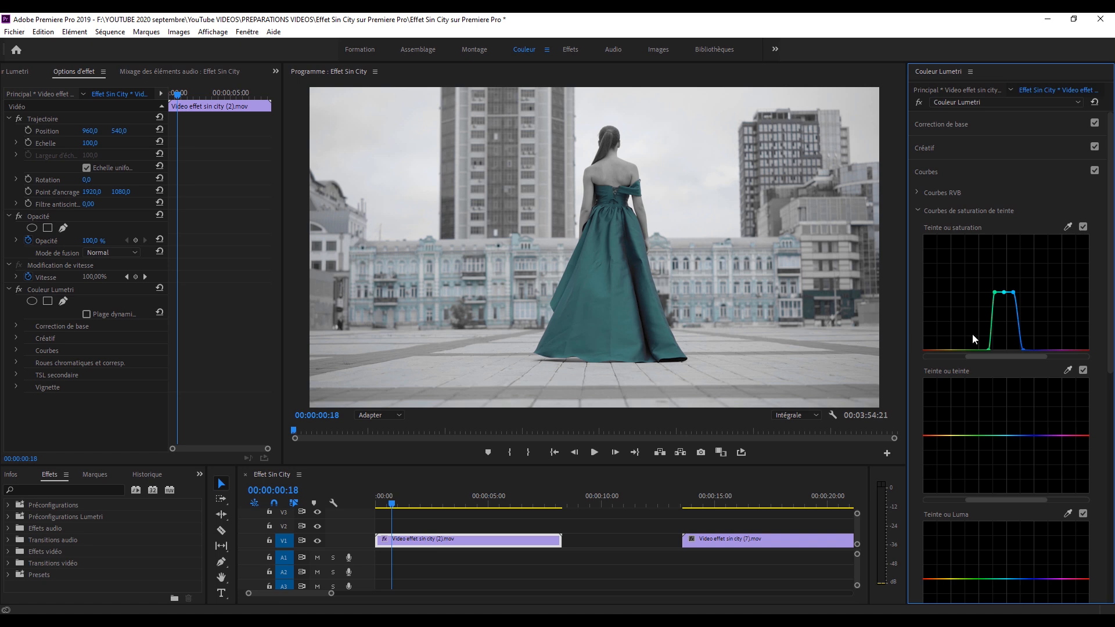
Widen the Couleur Lumetri panel and enlarge the program monitor.
{"action": "left_click_drag", "start_coordinate": [907, 272], "coordinate": [849, 272]}
{"action": "left_click_drag", "start_coordinate": [284, 249], "coordinate": [247, 248]}
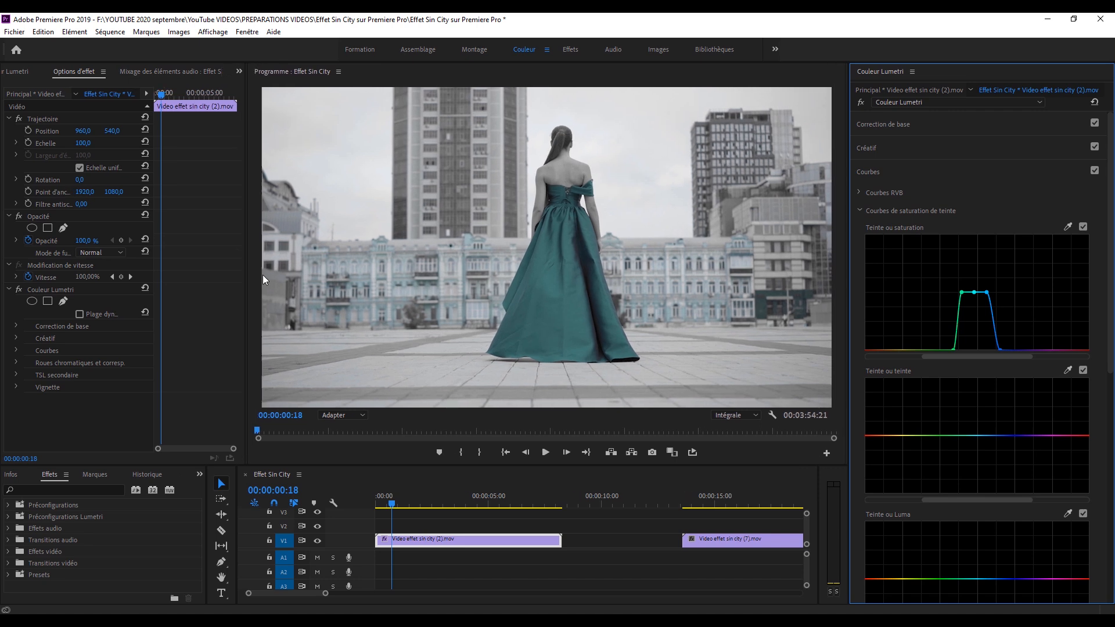
{"action": "left_click_drag", "start_coordinate": [270, 472], "coordinate": [270, 487]}
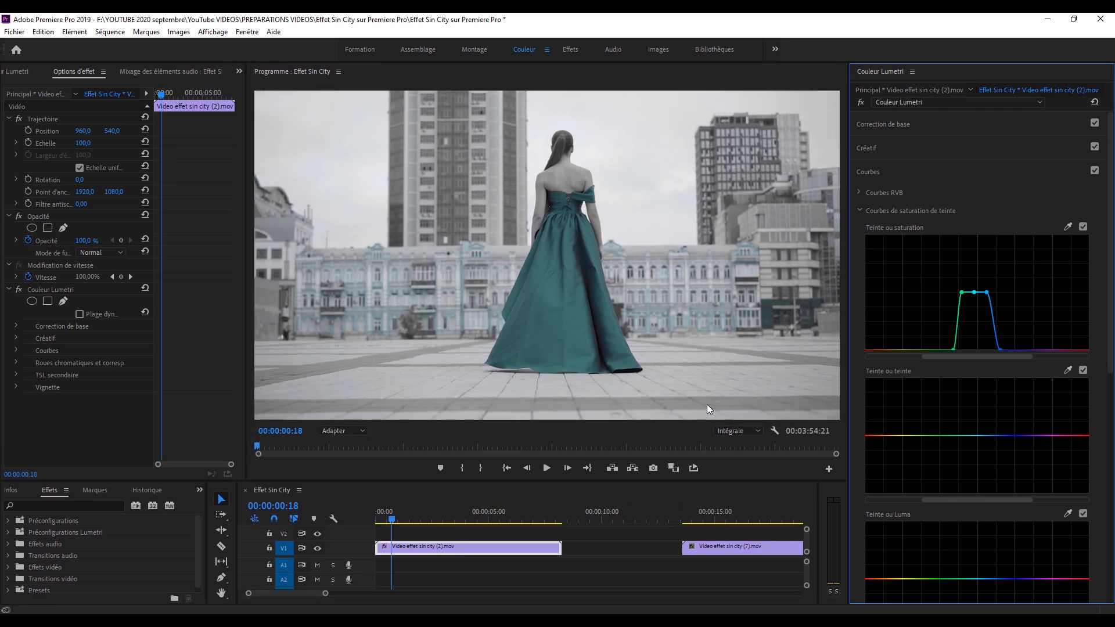
Narrow the preserved teal range on the Teinte ou saturation curve with two inner points and lowered side points, comparing the curve off and on.
{"action": "left_click", "coordinate": [967, 292]}
{"action": "left_click", "coordinate": [983, 292]}
{"action": "left_click_drag", "start_coordinate": [961, 293], "coordinate": [961, 339]}
{"action": "left_click_drag", "start_coordinate": [989, 299], "coordinate": [987, 335]}
{"action": "left_click", "coordinate": [1082, 227]}
{"action": "left_click", "coordinate": [1083, 227]}
{"action": "left_click", "coordinate": [1084, 228]}
{"action": "left_click", "coordinate": [1083, 227]}
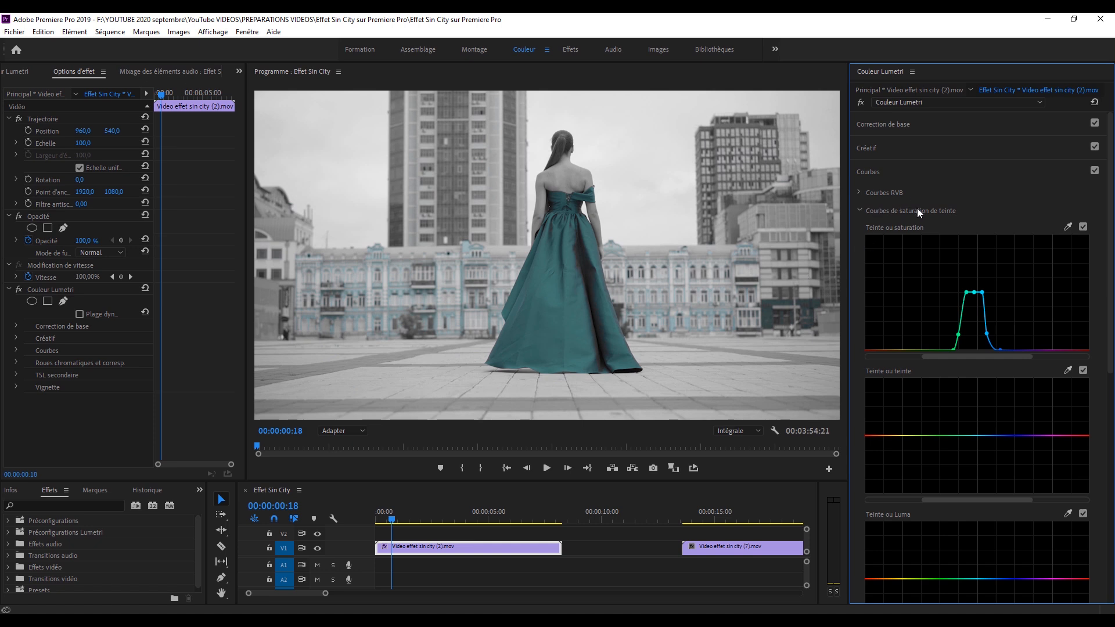
In TSL secondaire, sample the residual light blue of the building facade as the key colour, with the monitor magnified to 150 %.
{"action": "scroll", "coordinate": [917, 207], "scroll_direction": "down", "scroll_amount": 2}
{"action": "left_click", "coordinate": [860, 164]}
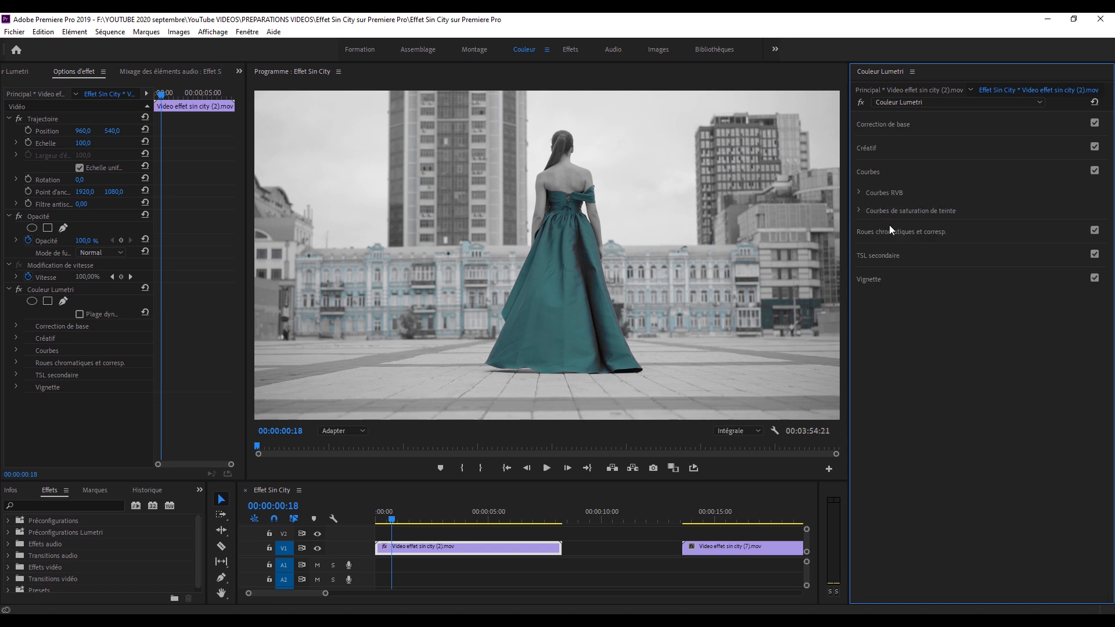
{"action": "left_click", "coordinate": [900, 257]}
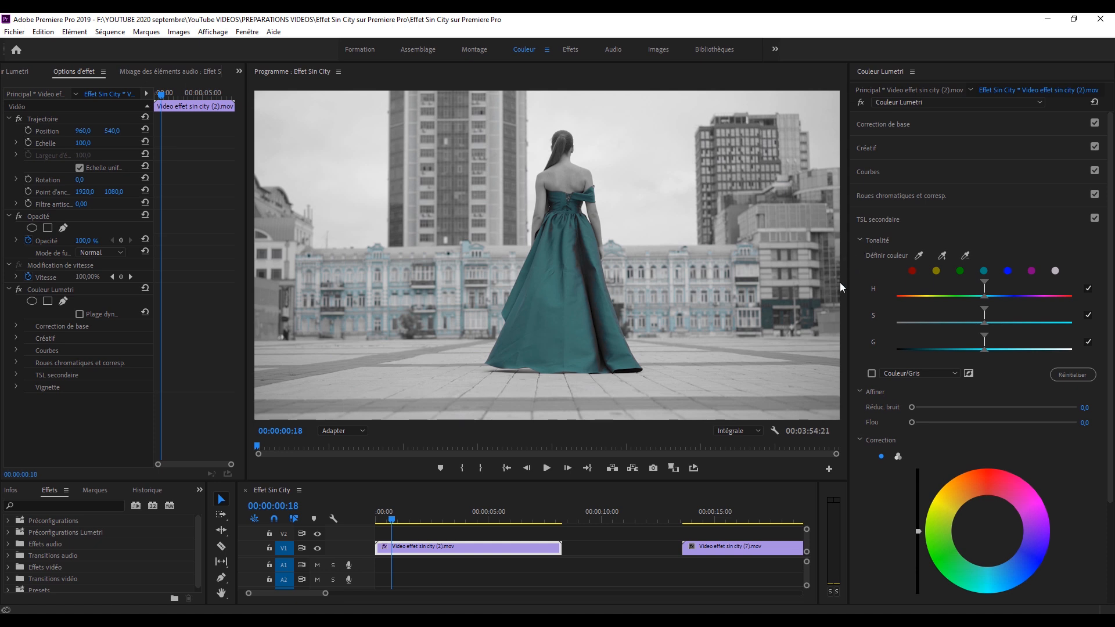
{"action": "left_click", "coordinate": [334, 432]}
{"action": "left_click", "coordinate": [340, 521]}
{"action": "key", "text": "h"}
{"action": "left_click_drag", "start_coordinate": [428, 326], "coordinate": [849, 238]}
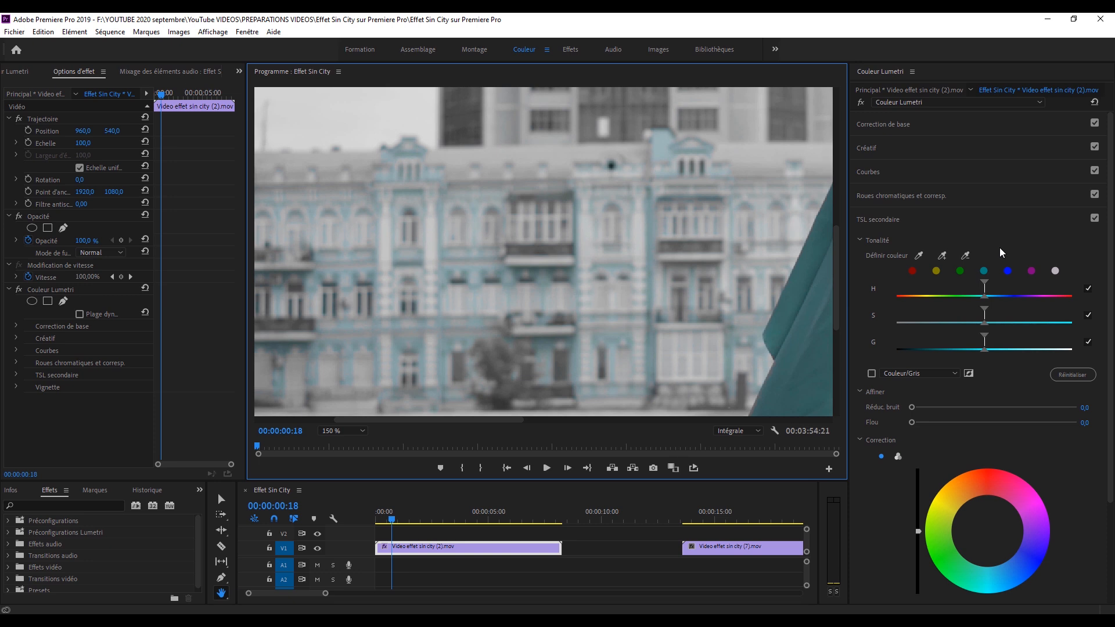
{"action": "left_click", "coordinate": [918, 255]}
{"action": "left_click", "coordinate": [652, 227]}
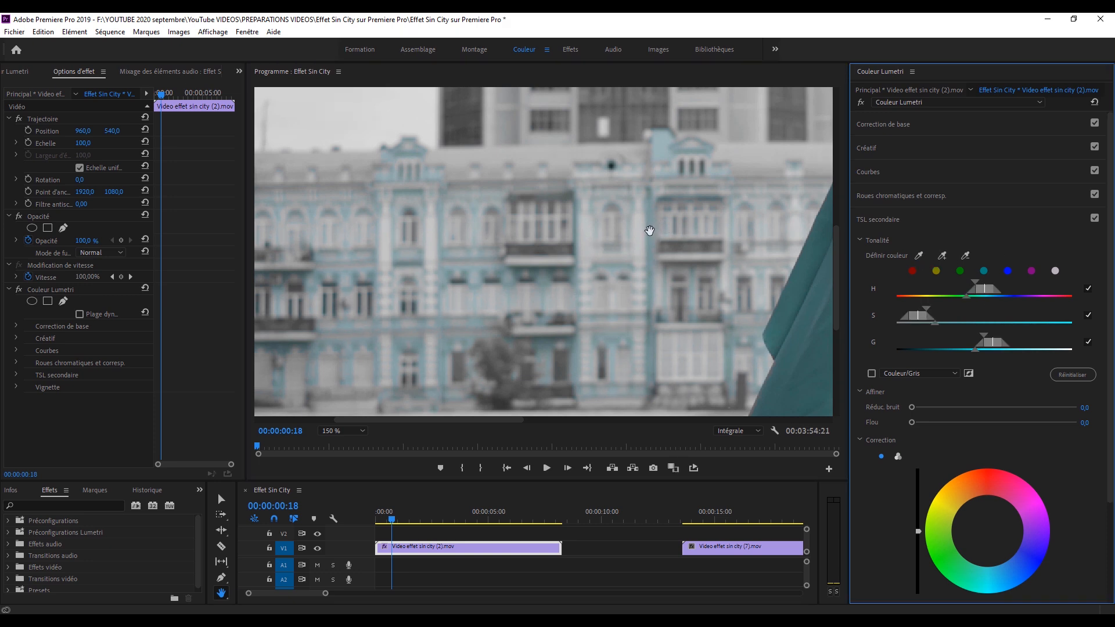
Fit the full frame, widen the key's S and G ranges using the Couleur/Gris mask, and set Réduc. bruit to 3,2 and Flou to 1,4.
{"action": "left_click", "coordinate": [354, 434]}
{"action": "left_click", "coordinate": [340, 504]}
{"action": "left_click", "coordinate": [351, 436]}
{"action": "left_click", "coordinate": [347, 446]}
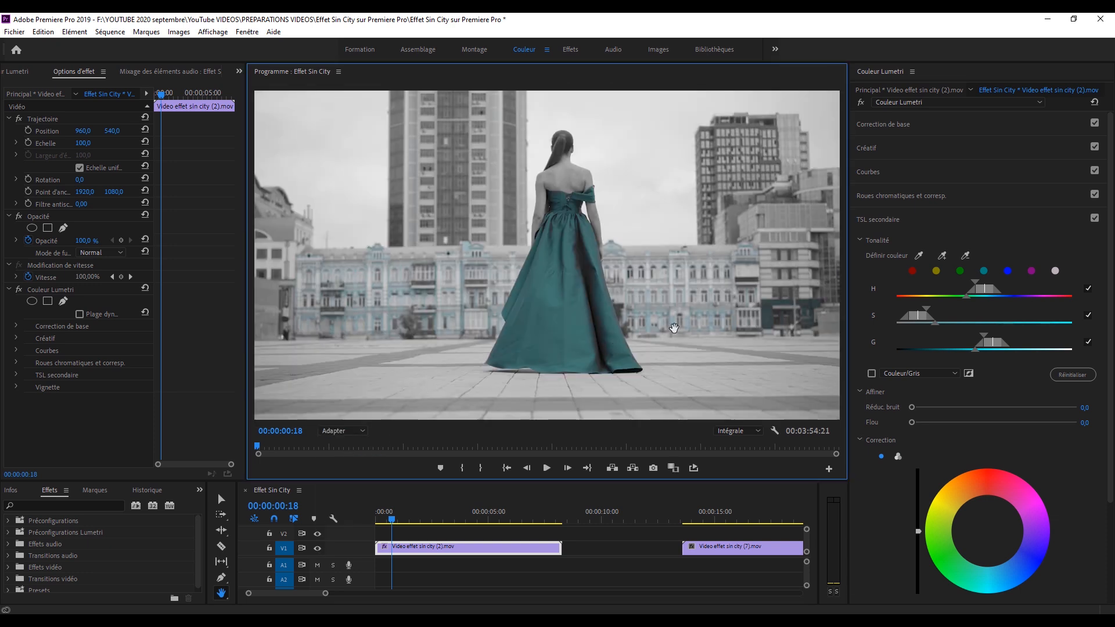
{"action": "left_click", "coordinate": [871, 373]}
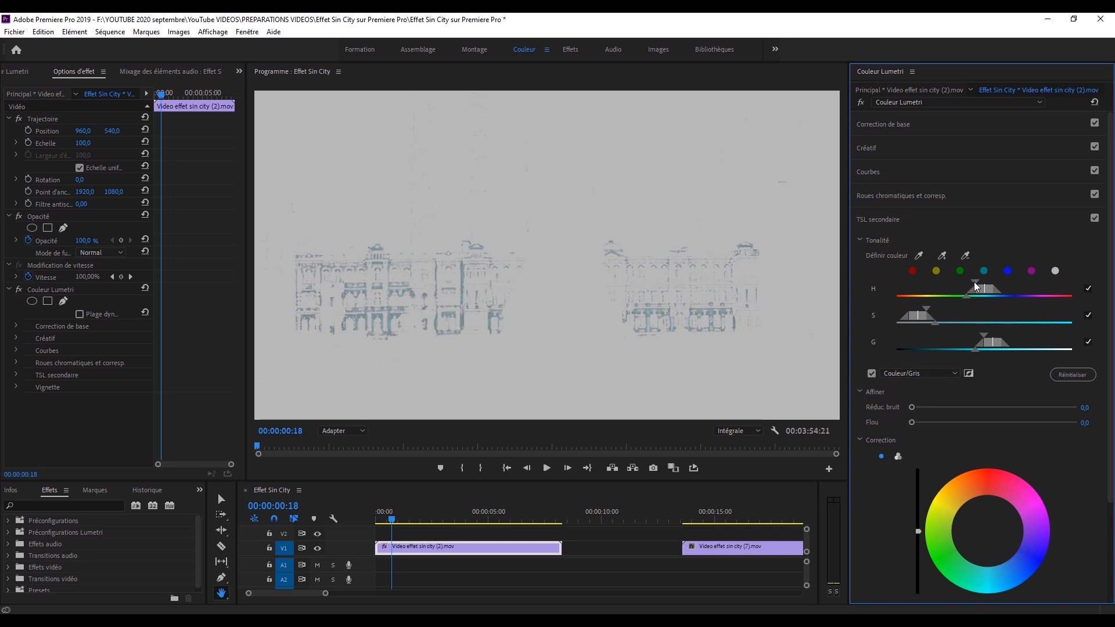
{"action": "left_click_drag", "start_coordinate": [935, 323], "coordinate": [965, 350]}
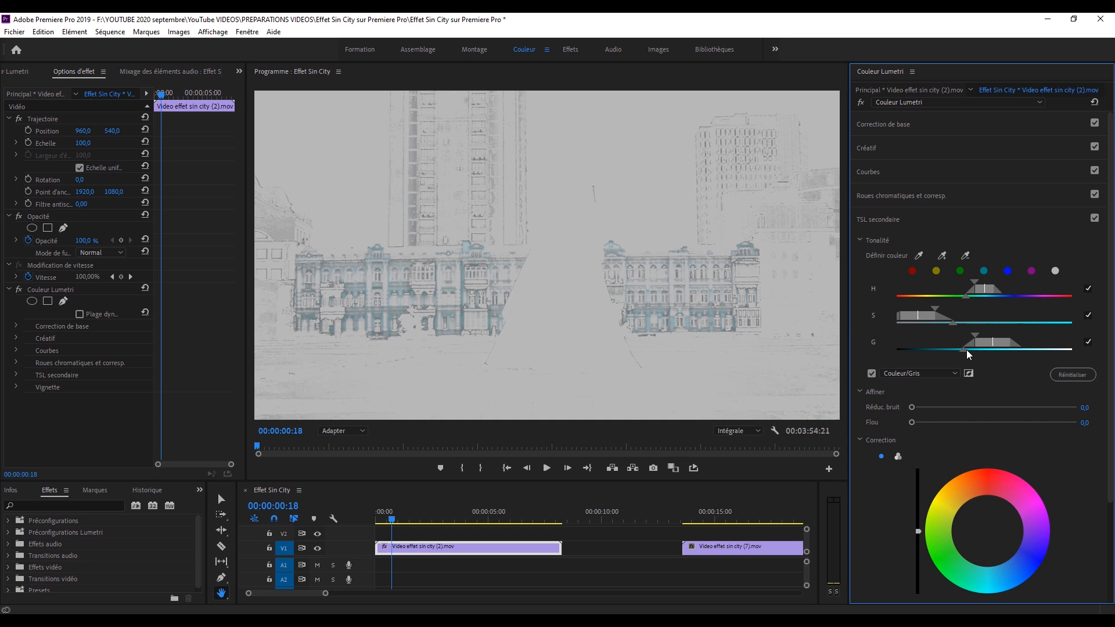
{"action": "left_click_drag", "start_coordinate": [912, 407], "coordinate": [919, 427]}
{"action": "left_click", "coordinate": [871, 373]}
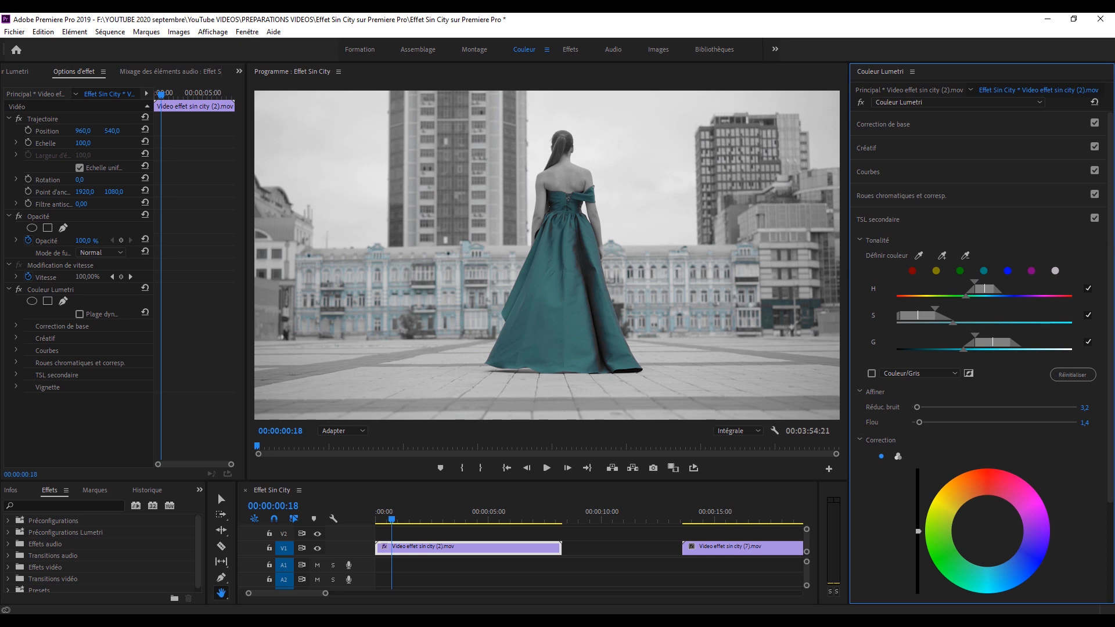
Set the TSL secondaire correction's Saturation to 0,0 and check the facade with the correction off and on.
{"action": "scroll", "coordinate": [1112, 380], "scroll_direction": "down", "scroll_amount": 2}
{"action": "scroll", "coordinate": [1112, 380], "scroll_direction": "down", "scroll_amount": 1}
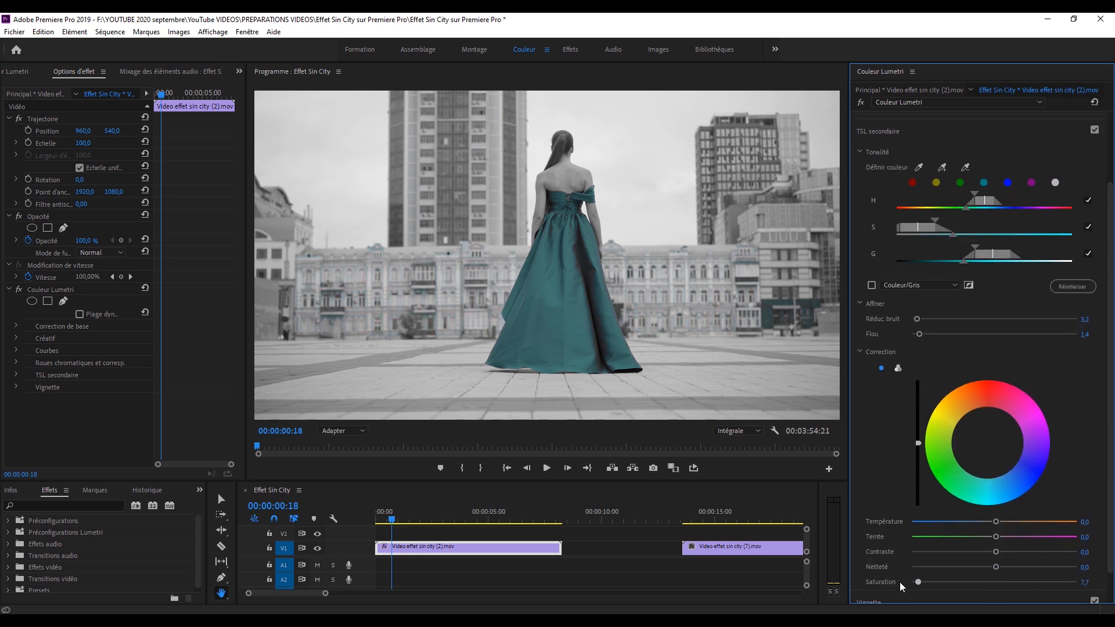
{"action": "left_click", "coordinate": [1095, 131]}
{"action": "scroll", "coordinate": [1105, 255], "scroll_direction": "up", "scroll_amount": 3}
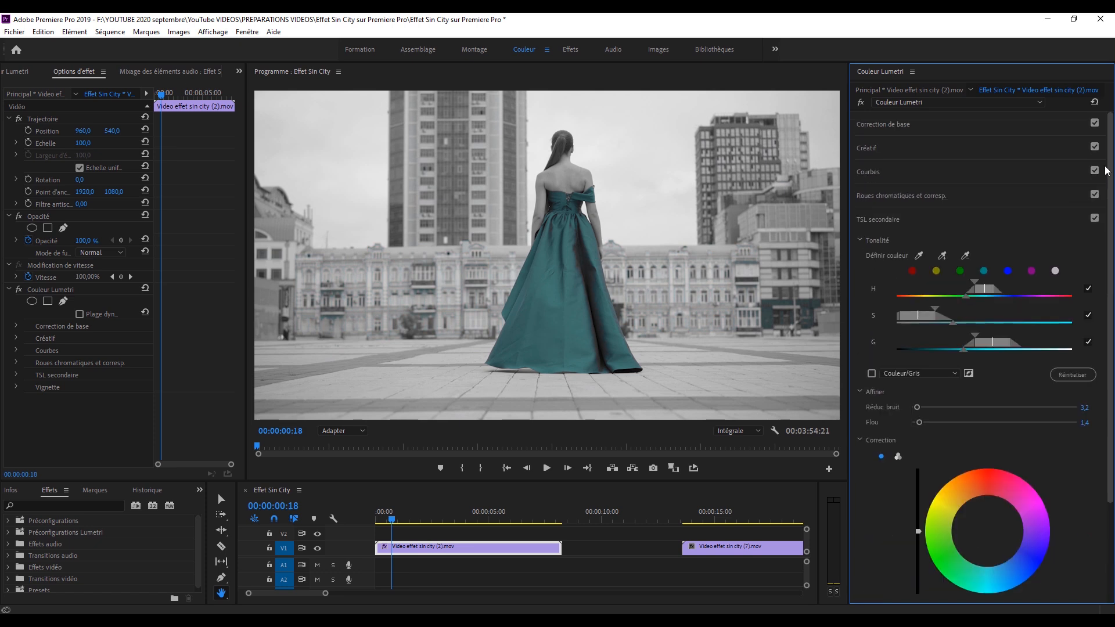
Raise the central teal point of the Teinte ou saturation curve slightly to boost the dress's saturation.
{"action": "left_click", "coordinate": [867, 173]}
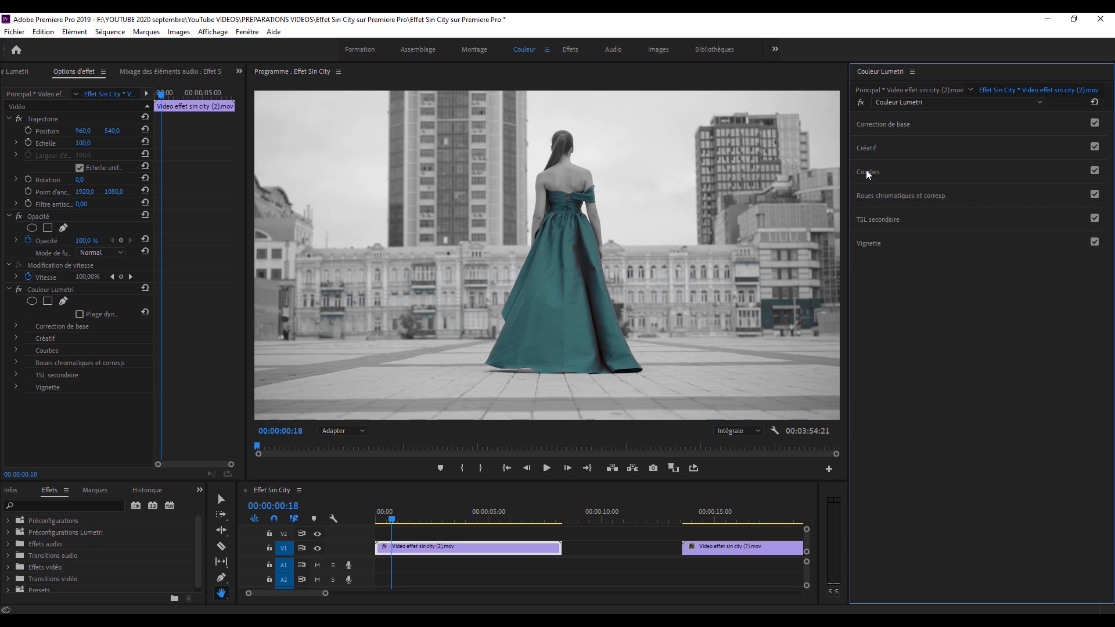
{"action": "left_click", "coordinate": [861, 213]}
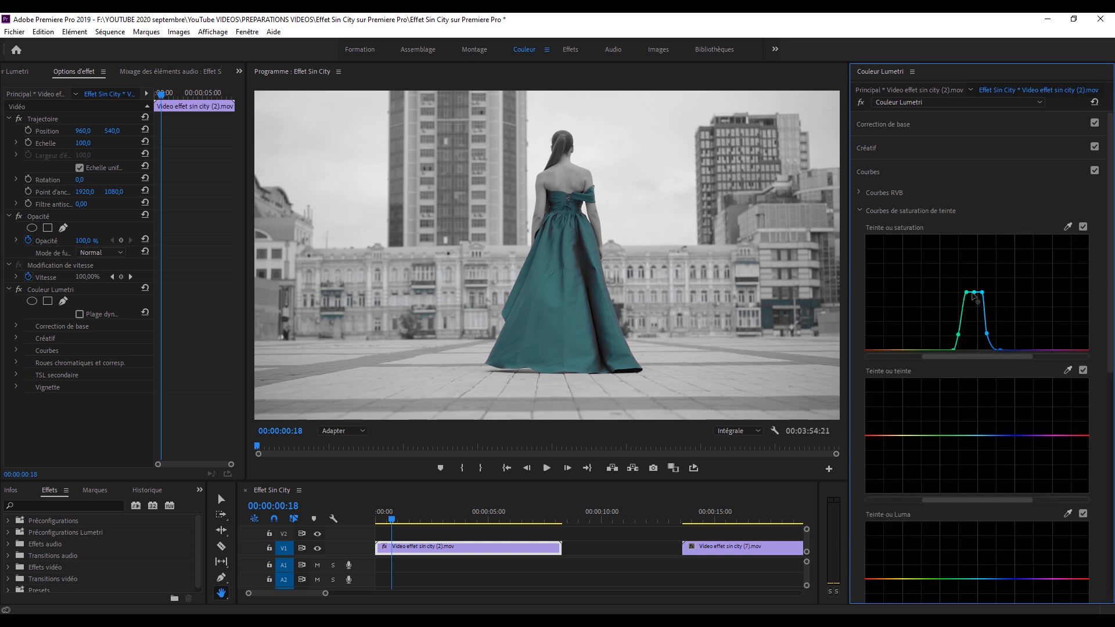
{"action": "mouse_move", "coordinate": [976, 295]}
{"action": "left_mouse_down"}
{"action": "mouse_move", "coordinate": [972, 277]}
{"action": "mouse_move", "coordinate": [979, 287]}
{"action": "left_mouse_up"}
Sample the dress for the Teinte ou teinte curve, add an outer point on each side, and raise the middle points to shift it toward green.
{"action": "left_click", "coordinate": [1068, 370]}
{"action": "left_click", "coordinate": [560, 287]}
{"action": "left_click_drag", "start_coordinate": [973, 435], "coordinate": [973, 432]}
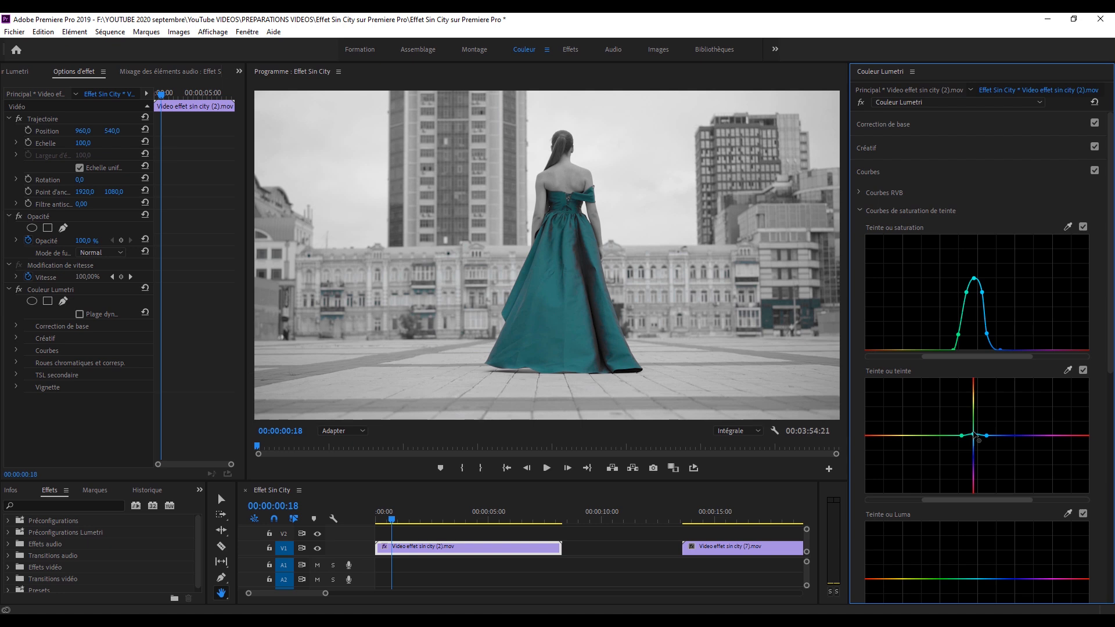
{"action": "left_click", "coordinate": [953, 435]}
{"action": "left_click", "coordinate": [993, 436]}
{"action": "left_click_drag", "start_coordinate": [962, 436], "coordinate": [982, 431]}
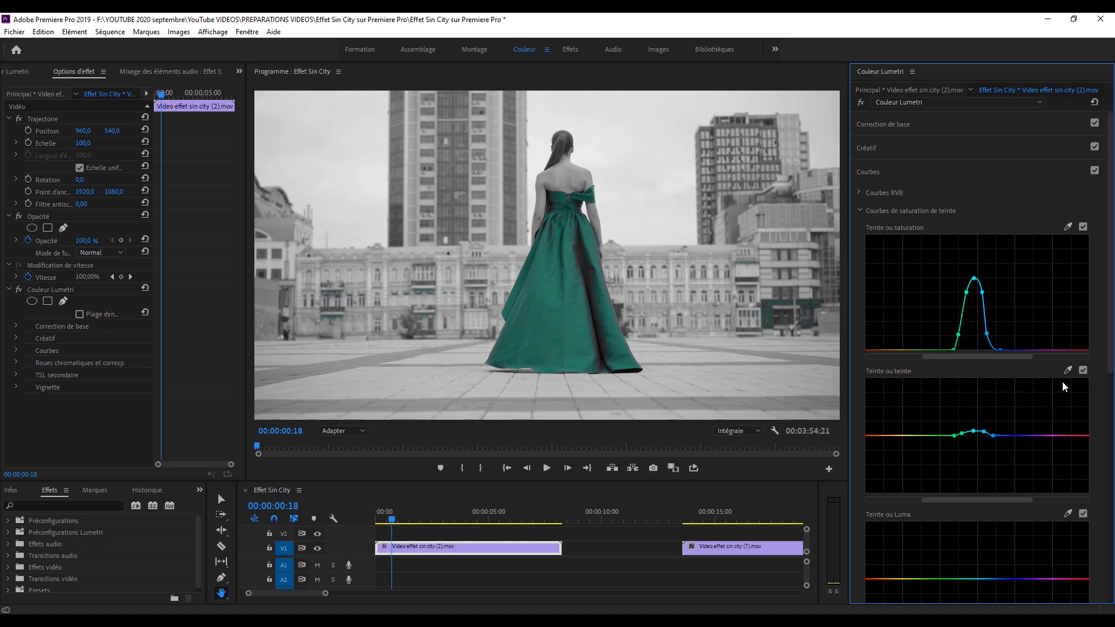
Compare the dress with the Teinte ou teinte curve off and on, and play part of the clip.
{"action": "left_click", "coordinate": [1082, 370]}
{"action": "left_click", "coordinate": [1082, 370]}
{"action": "key", "text": "space"}
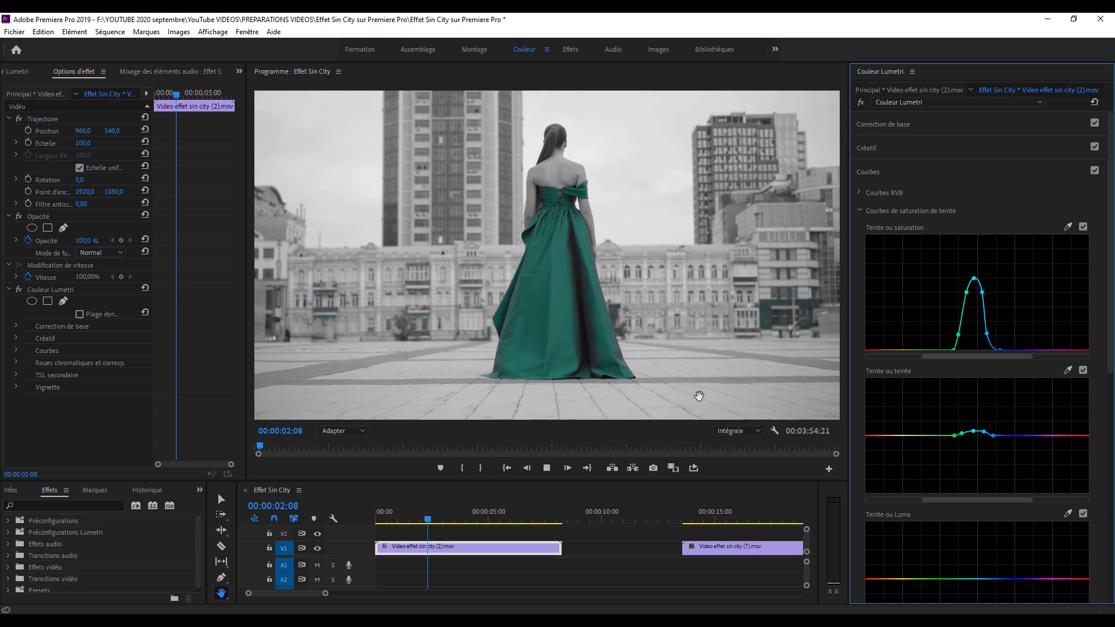
{"action": "key", "text": "space"}
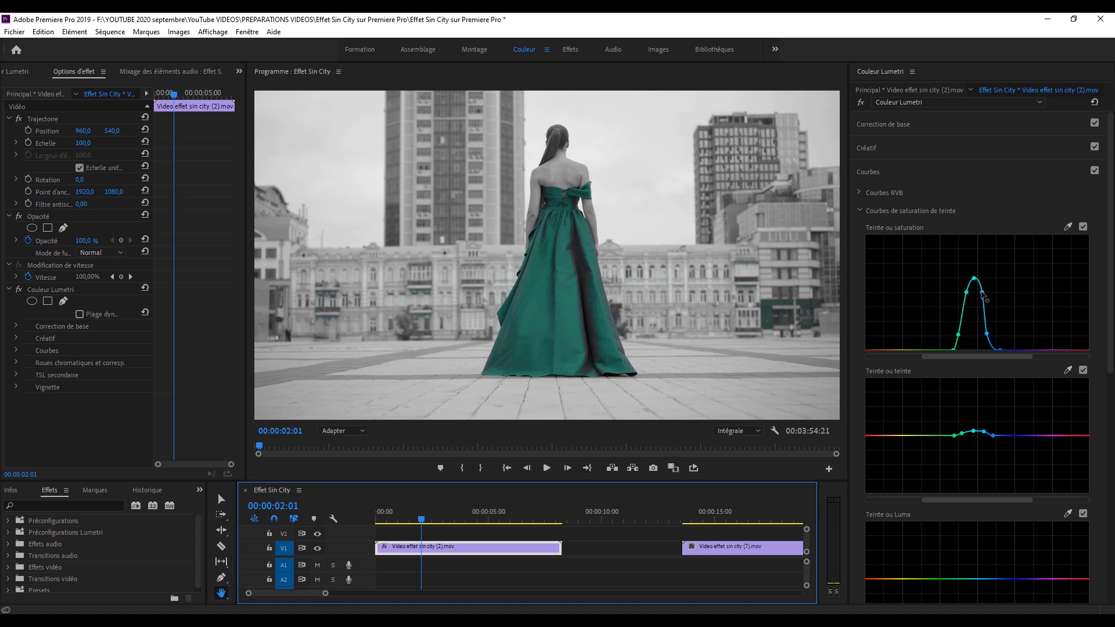
Widen the Teinte ou saturation peak around the dress colour by moving its side points outward.
{"action": "left_click_drag", "start_coordinate": [982, 292], "coordinate": [994, 289]}
{"action": "left_click_drag", "start_coordinate": [966, 292], "coordinate": [928, 276]}
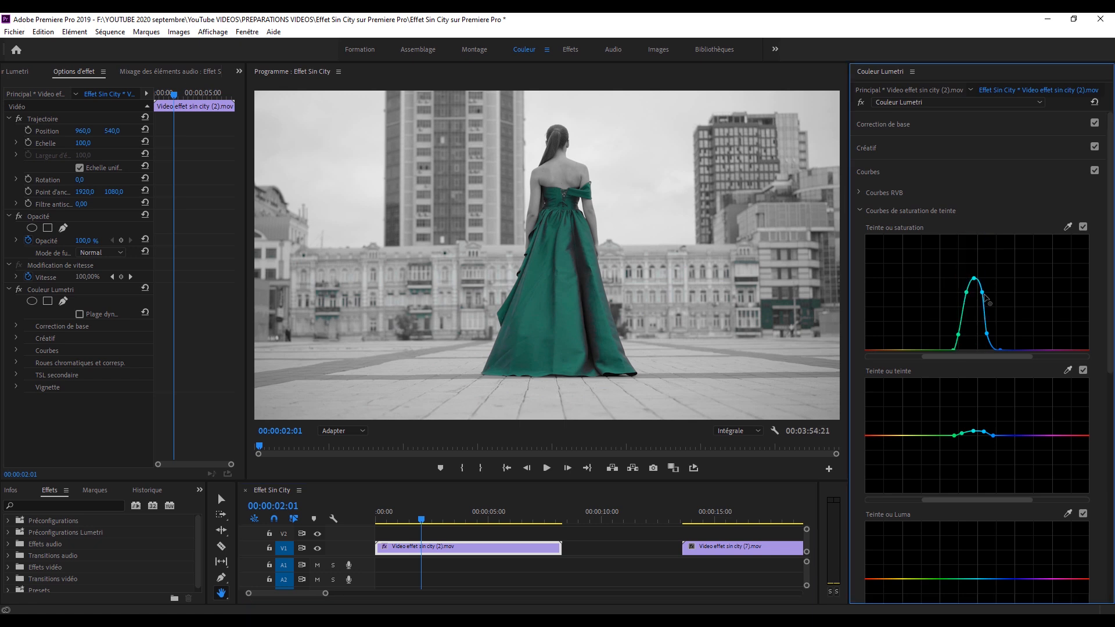
{"action": "left_click_drag", "start_coordinate": [982, 292], "coordinate": [986, 291]}
{"action": "left_click_drag", "start_coordinate": [986, 333], "coordinate": [990, 334]}
{"action": "left_click_drag", "start_coordinate": [966, 293], "coordinate": [961, 293]}
{"action": "left_click_drag", "start_coordinate": [958, 335], "coordinate": [989, 291]}
{"action": "left_click_drag", "start_coordinate": [1000, 350], "coordinate": [1006, 352]}
{"action": "left_click_drag", "start_coordinate": [990, 334], "coordinate": [992, 333]}
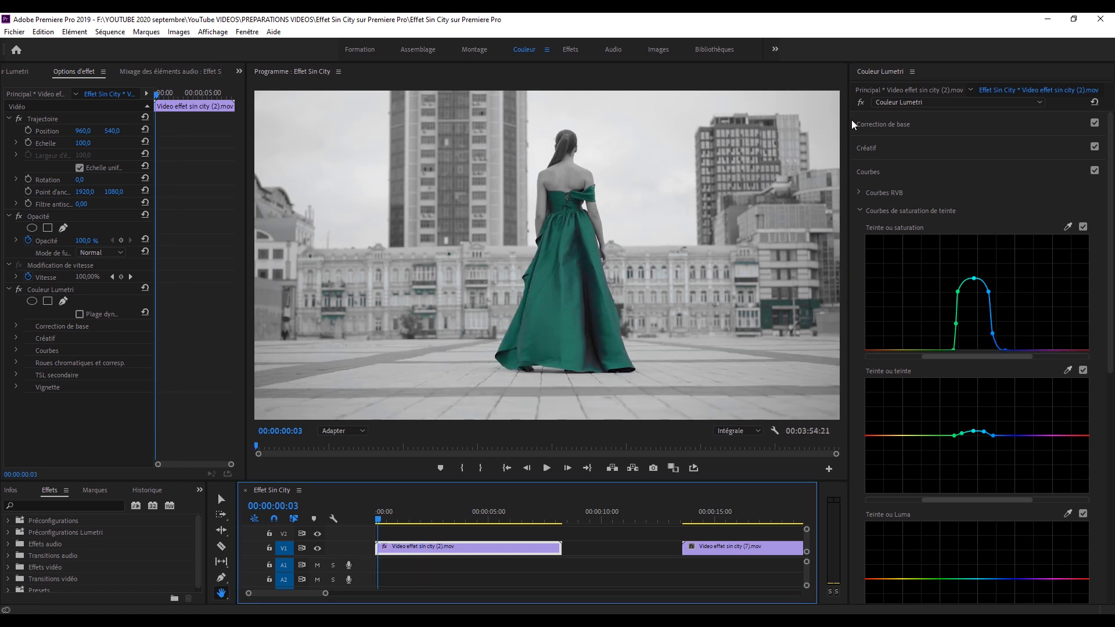
Compare the clip with the whole Lumetri effect off and on, and play it back.
{"action": "left_click", "coordinate": [861, 104]}
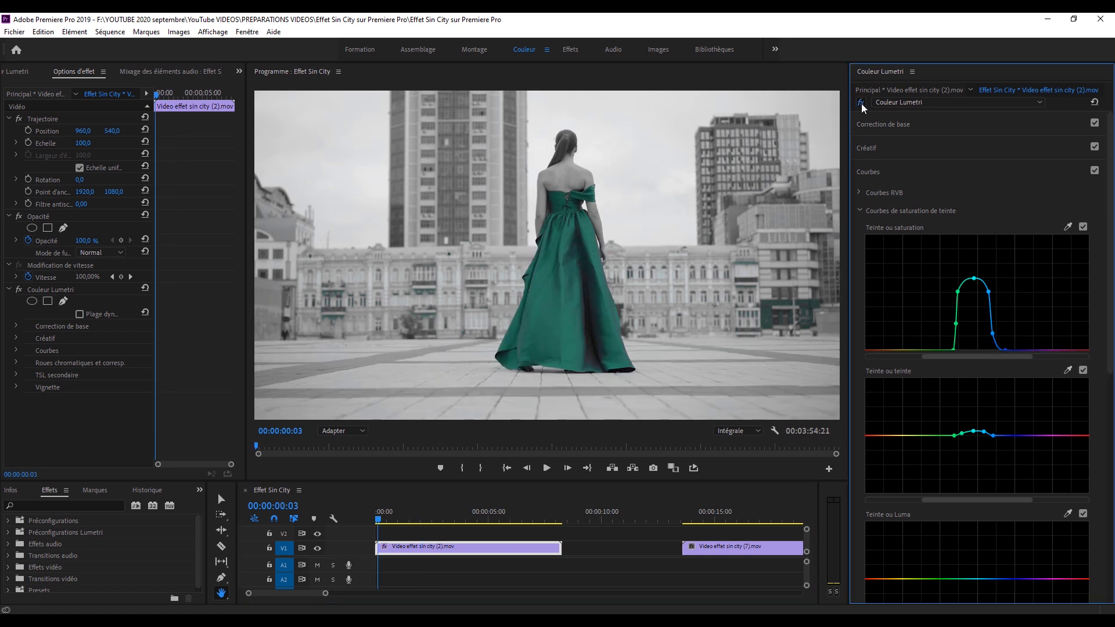
{"action": "left_click", "coordinate": [861, 104]}
{"action": "key", "text": "space"}
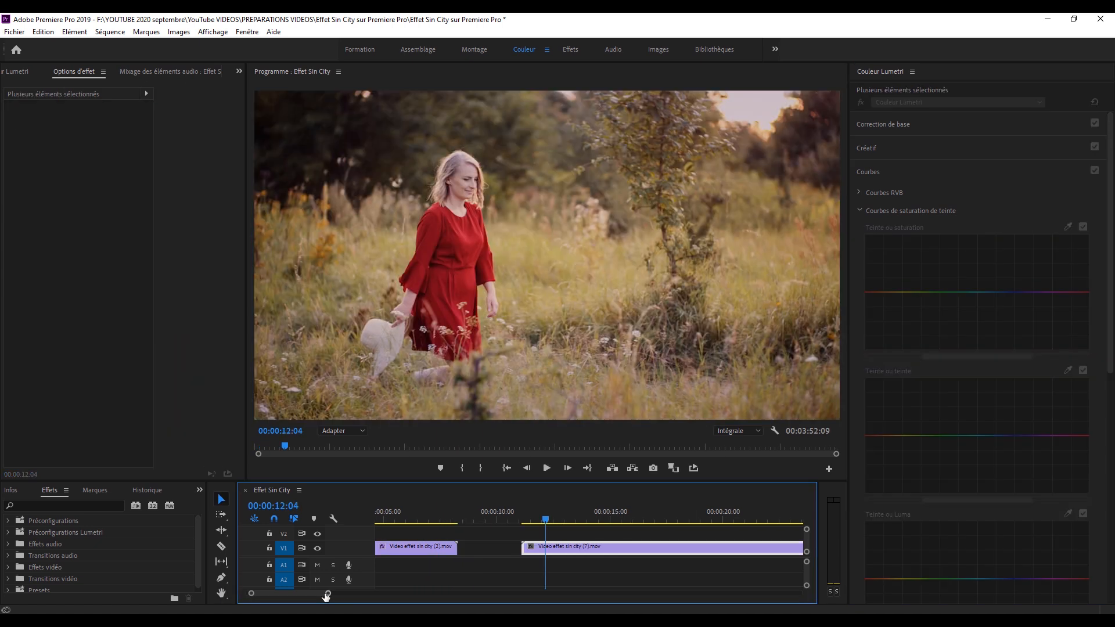
Go to the red-dress clip in the timeline, select it, and play through it to about 00:00:18:22.
{"action": "left_click_drag", "start_coordinate": [324, 592], "coordinate": [365, 593]}
{"action": "left_click", "coordinate": [544, 534]}
{"action": "key", "text": "space"}
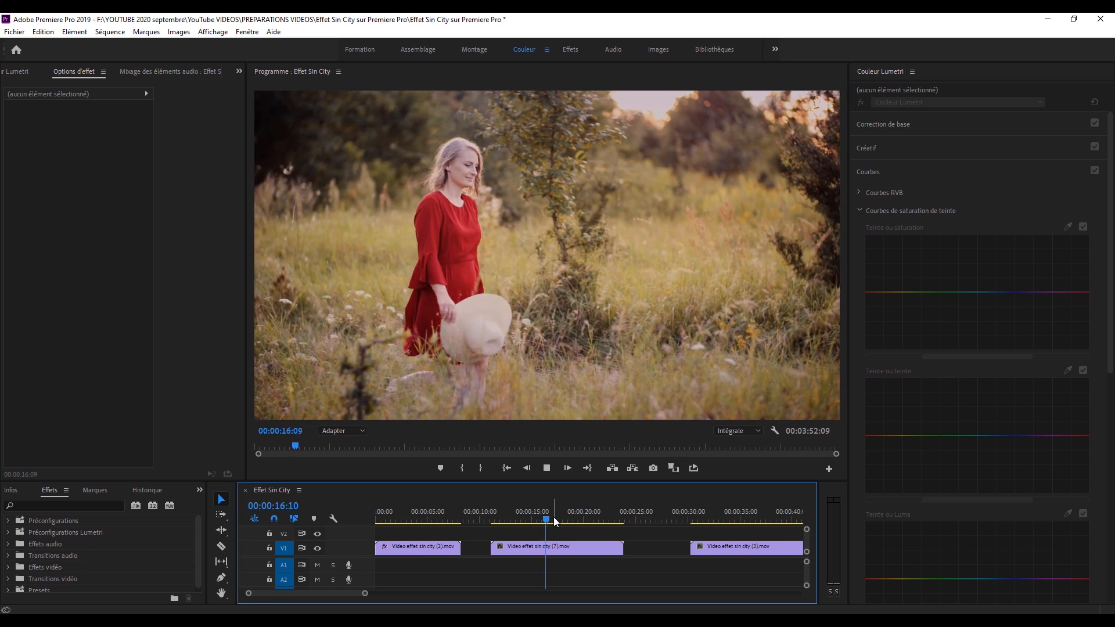
{"action": "left_click", "coordinate": [562, 513]}
{"action": "mouse_move", "coordinate": [561, 512]}
{"action": "left_mouse_down"}
{"action": "mouse_move", "coordinate": [534, 522]}
{"action": "mouse_move", "coordinate": [573, 511]}
{"action": "left_mouse_up"}
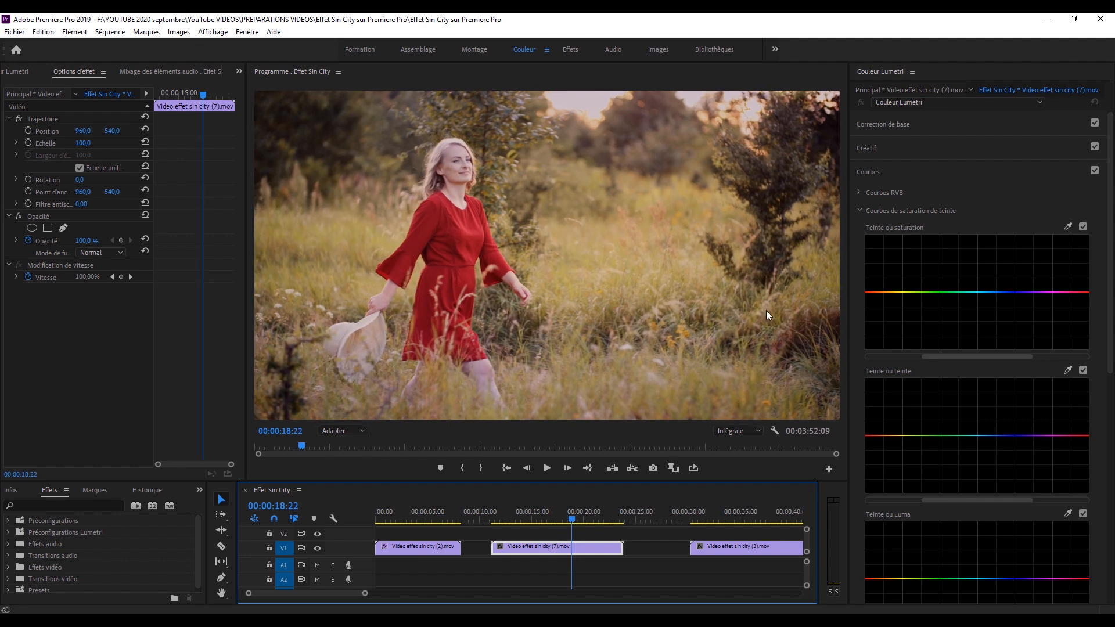
Sample the red dress for the Teinte ou saturation curve, add an outer point on each side, and lower both to the bottom.
{"action": "left_click", "coordinate": [1067, 226]}
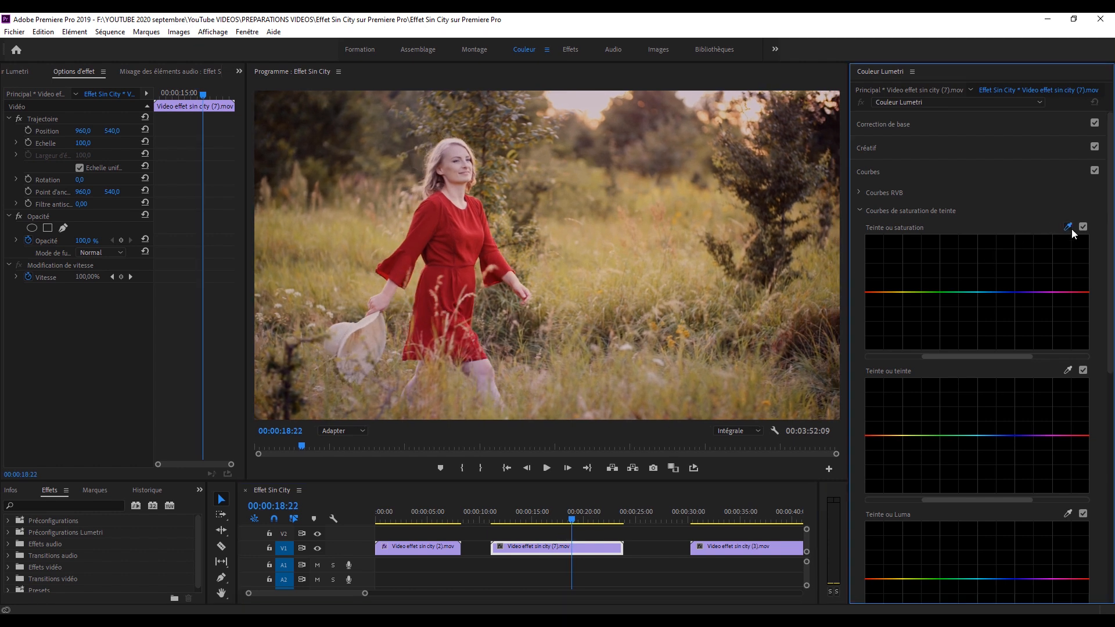
{"action": "left_click", "coordinate": [467, 248]}
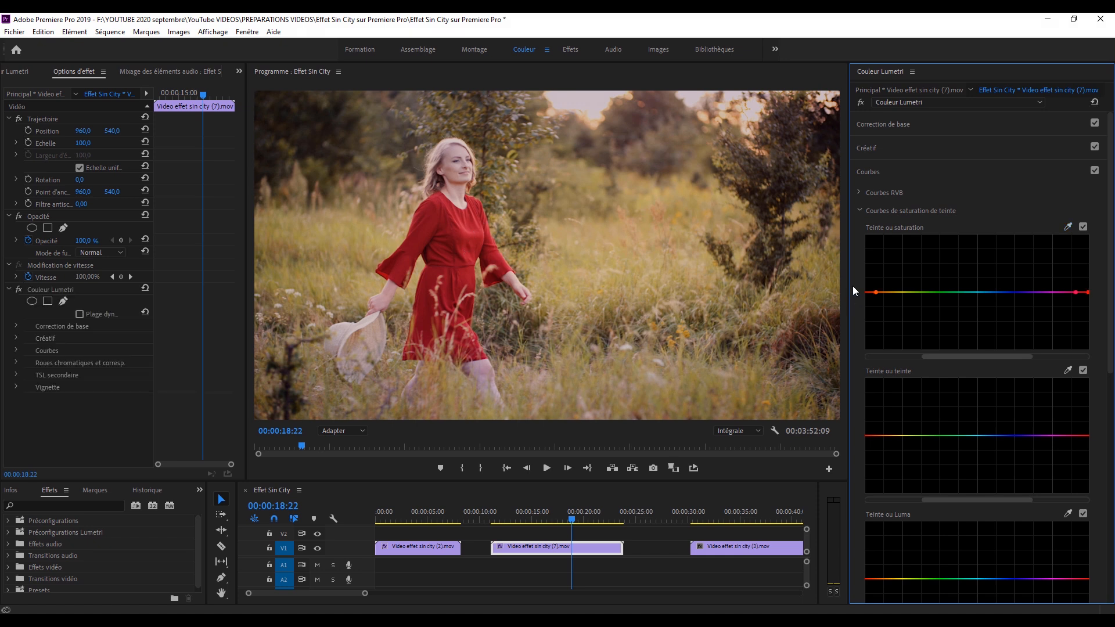
{"action": "left_click", "coordinate": [1068, 292]}
{"action": "left_click_drag", "start_coordinate": [883, 296], "coordinate": [888, 357]}
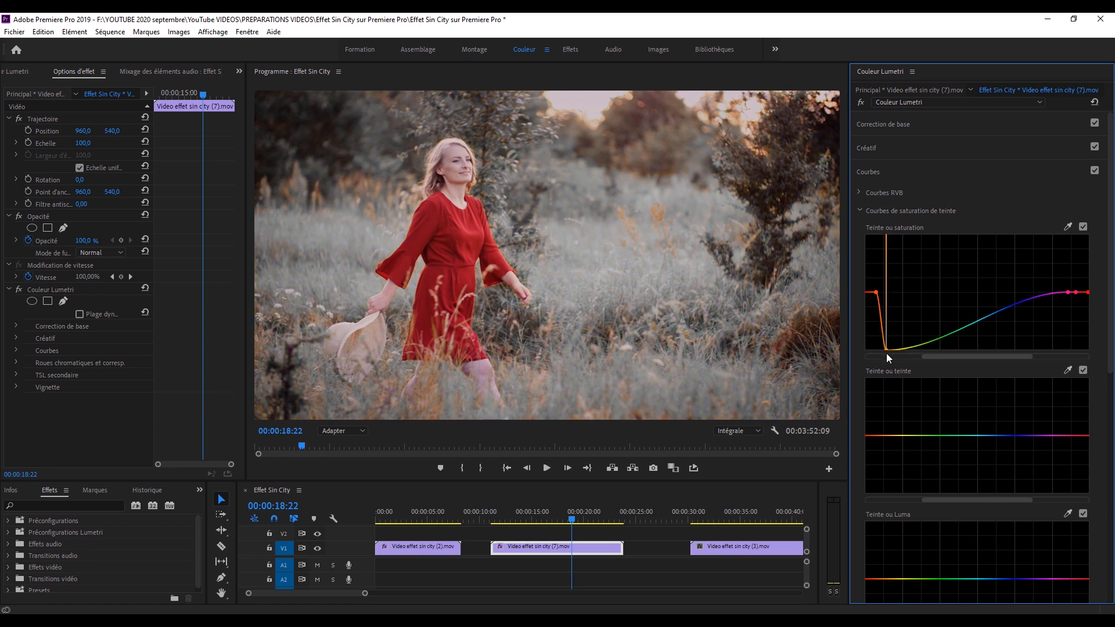
{"action": "left_click_drag", "start_coordinate": [1068, 292], "coordinate": [1070, 355]}
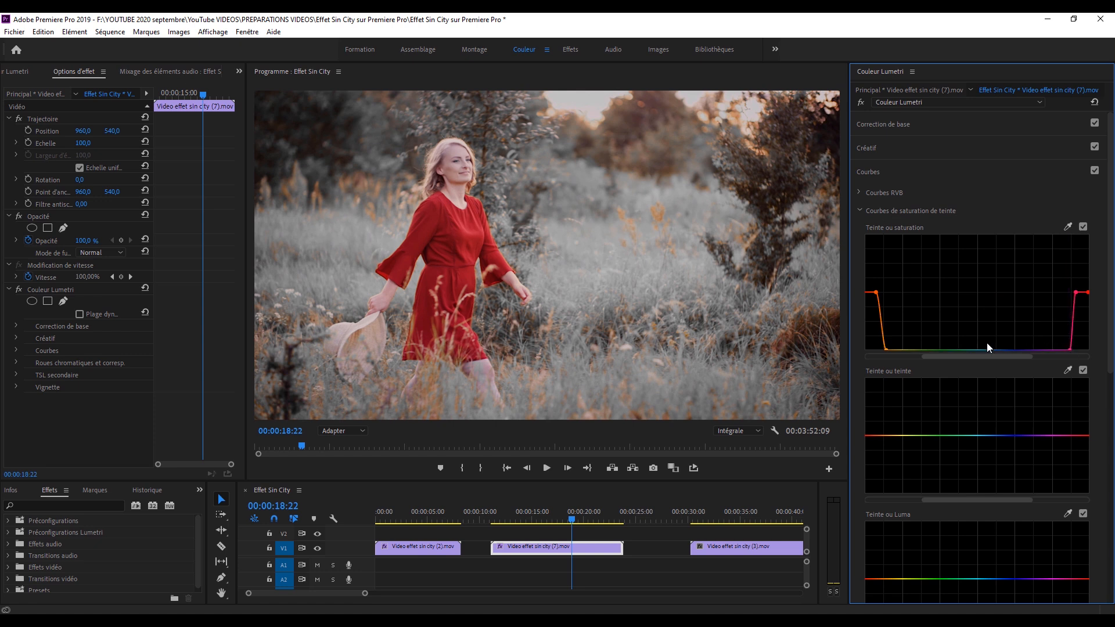
Lower the orange-side point of the red range so only the purer red keeps its colour, and play the clip.
{"action": "left_click", "coordinate": [868, 293]}
{"action": "left_click_drag", "start_coordinate": [876, 293], "coordinate": [871, 347]}
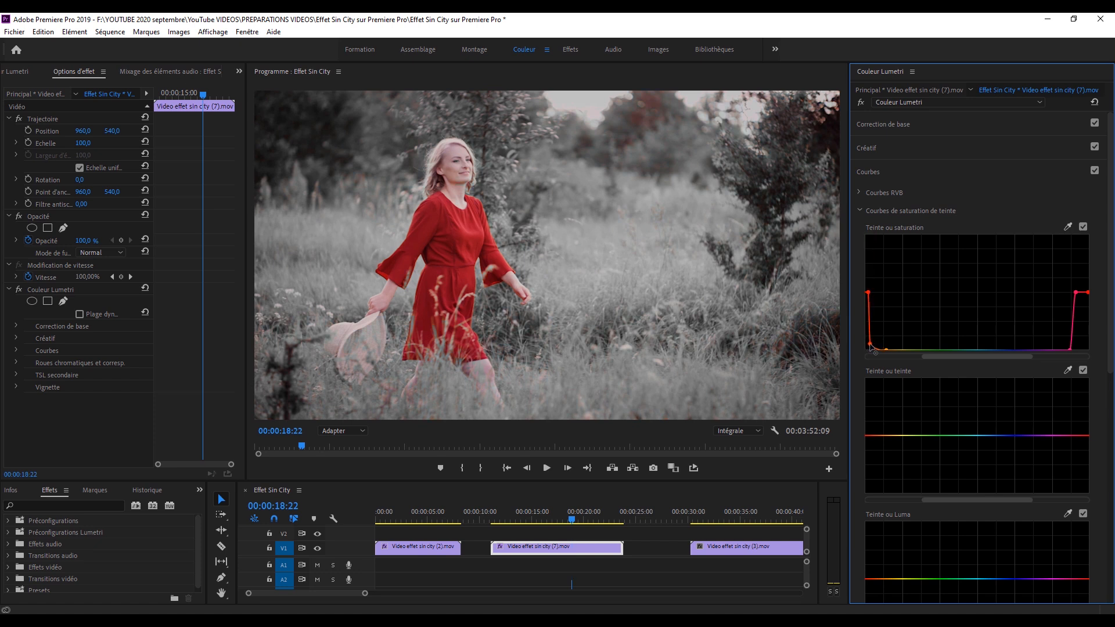
{"action": "left_click", "coordinate": [518, 511]}
{"action": "key", "text": "space"}
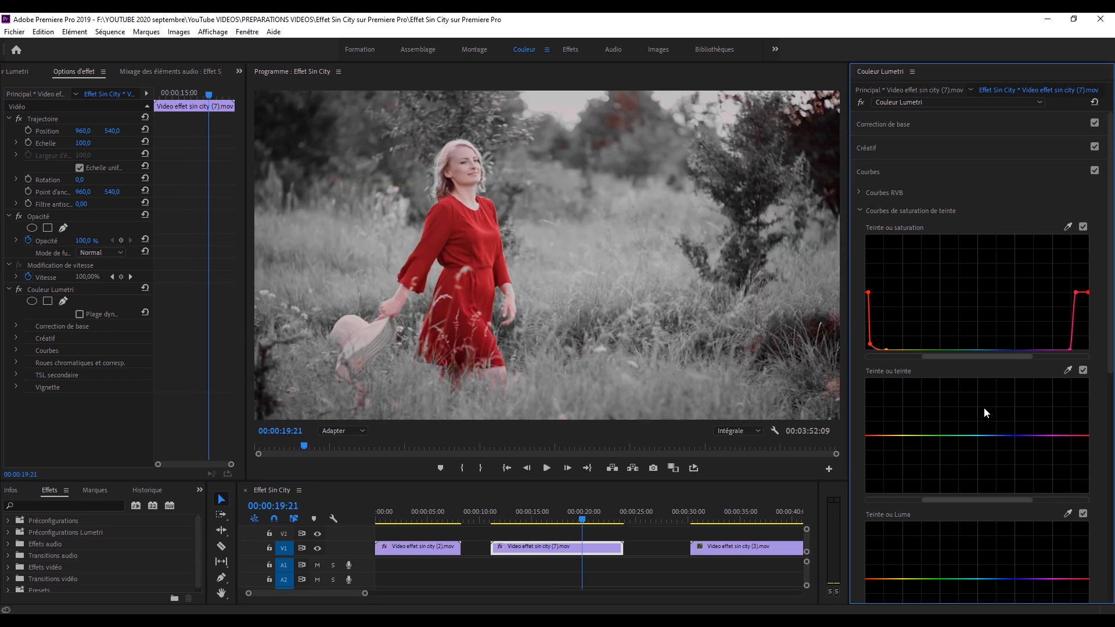
In TSL secondaire, key the leftover background colour beside the trees and display the selection as a Couleur/Gris mask.
{"action": "left_click_drag", "start_coordinate": [1108, 212], "coordinate": [1106, 506]}
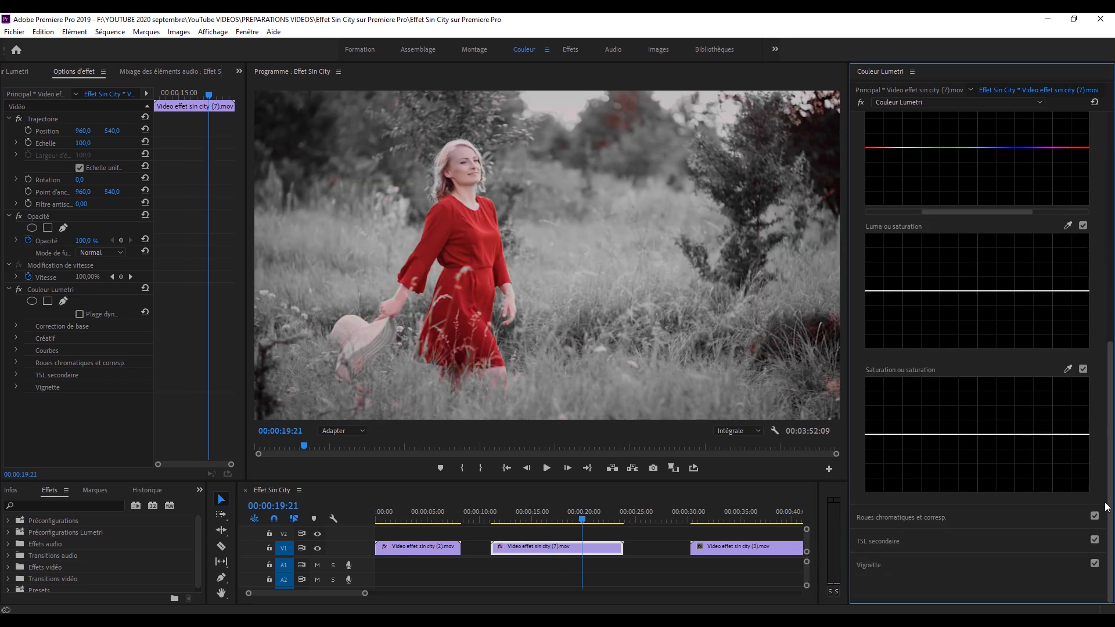
{"action": "left_click", "coordinate": [887, 542]}
{"action": "left_click_drag", "start_coordinate": [1107, 224], "coordinate": [1107, 204]}
{"action": "left_click", "coordinate": [921, 158]}
{"action": "left_click", "coordinate": [616, 118]}
{"action": "left_click", "coordinate": [870, 273]}
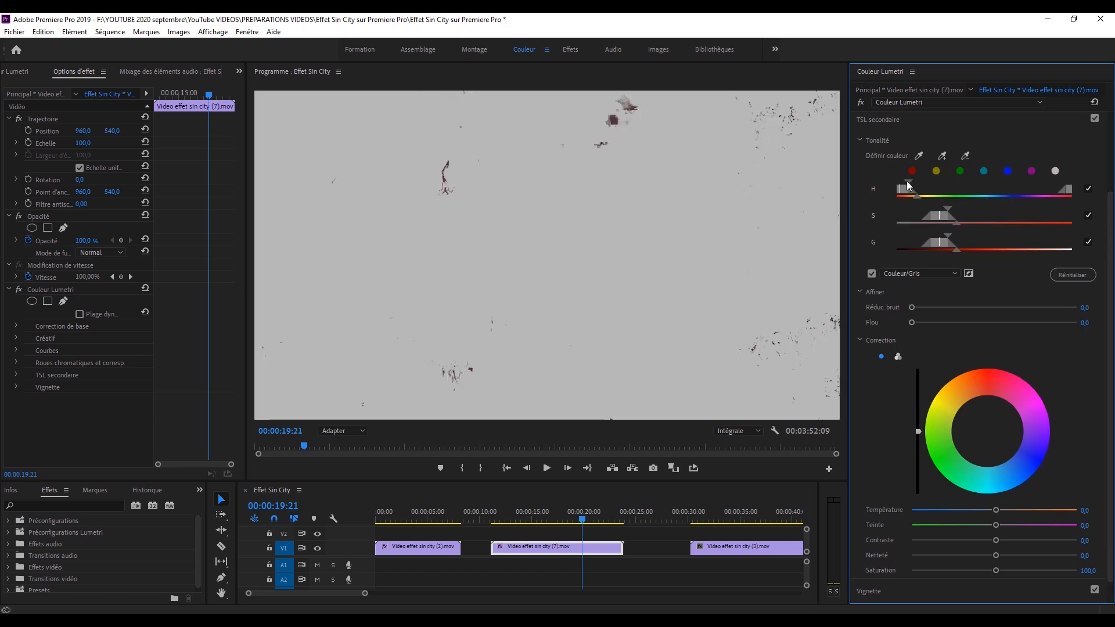
Widen the S and G ranges of the background key, checking the selection with the Couleur/Gris mask off and on.
{"action": "left_click_drag", "start_coordinate": [948, 209], "coordinate": [965, 223]}
{"action": "left_click_drag", "start_coordinate": [948, 236], "coordinate": [973, 252]}
{"action": "left_click", "coordinate": [871, 273]}
{"action": "left_click", "coordinate": [871, 273]}
{"action": "left_click", "coordinate": [871, 274]}
Set the key's Réduc. bruit to 4,6, Flou to 1,3 and Saturation to 0,0, and add another background colour to it.
{"action": "left_click_drag", "start_coordinate": [1111, 432], "coordinate": [1111, 453]}
{"action": "left_click_drag", "start_coordinate": [912, 282], "coordinate": [918, 297]}
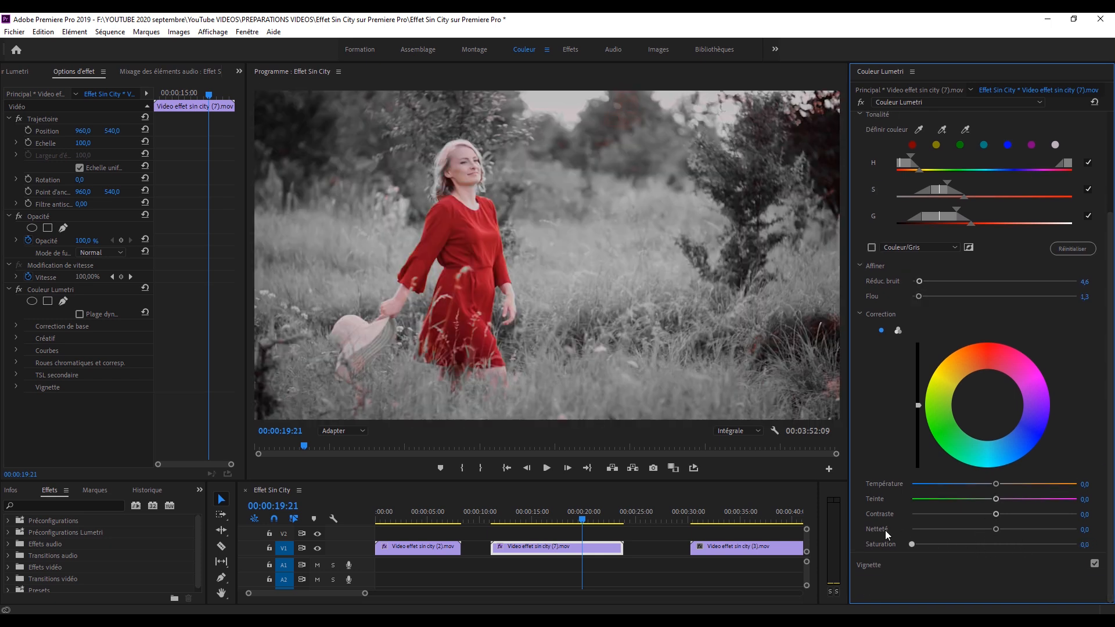
{"action": "left_click", "coordinate": [942, 130]}
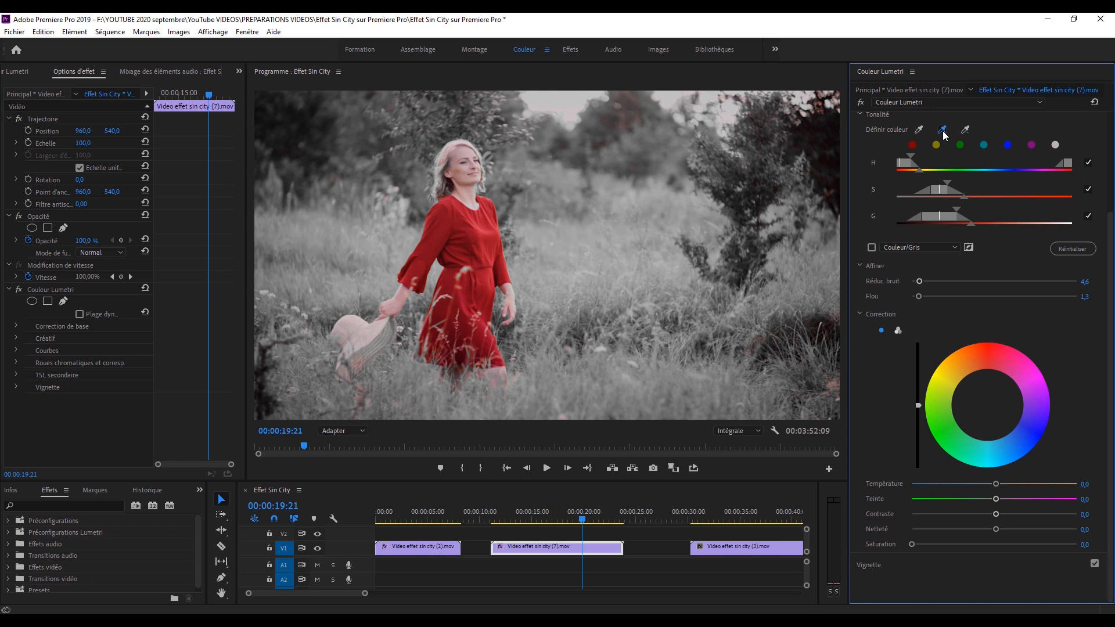
{"action": "left_click", "coordinate": [627, 121]}
Compare the red-dress clip with the TSL secondaire correction off and on.
{"action": "scroll", "coordinate": [1089, 190], "scroll_direction": "up", "scroll_amount": 3}
{"action": "left_click", "coordinate": [1095, 169]}
{"action": "left_click", "coordinate": [1095, 170]}
{"action": "left_click", "coordinate": [1095, 170]}
{"action": "left_click", "coordinate": [1095, 170]}
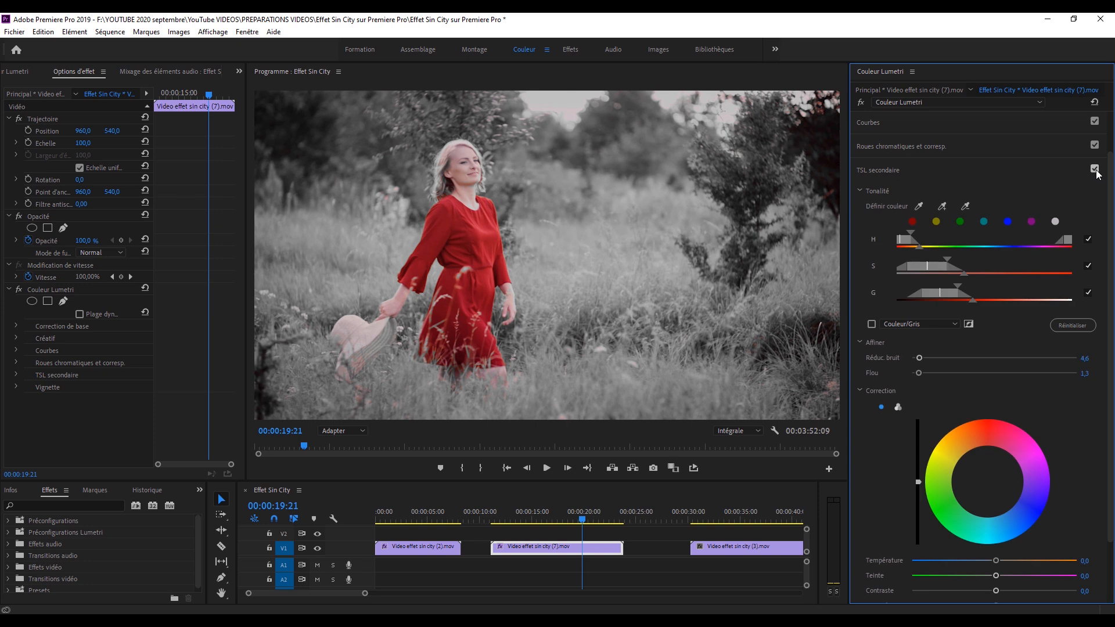
{"action": "left_click", "coordinate": [1095, 170]}
{"action": "left_click", "coordinate": [1095, 170]}
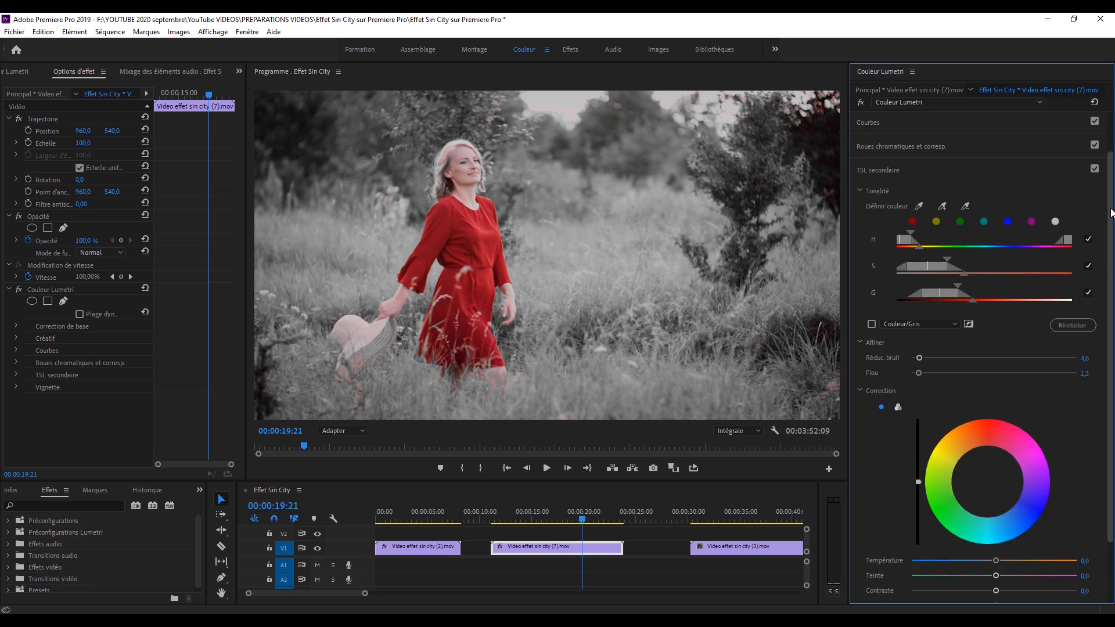
Reopen the Courbes section for the red-dress clip and save the project.
{"action": "scroll", "coordinate": [1110, 160], "scroll_direction": "up", "scroll_amount": 2}
{"action": "left_click", "coordinate": [903, 195]}
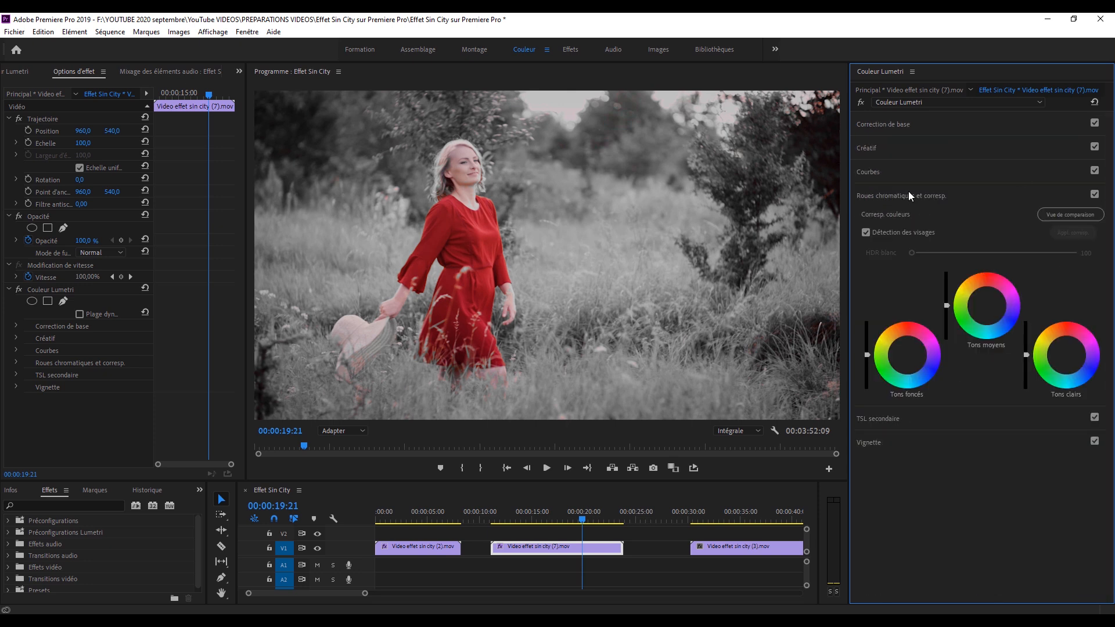
{"action": "left_click", "coordinate": [870, 162]}
{"action": "key", "text": "ctrl+s"}
Sample a reddish tone for the Teinte ou teinte curve, lower its outer red point slightly, and compare the clip with Lumetri off and on.
{"action": "left_click", "coordinate": [1067, 370]}
{"action": "left_click", "coordinate": [462, 153]}
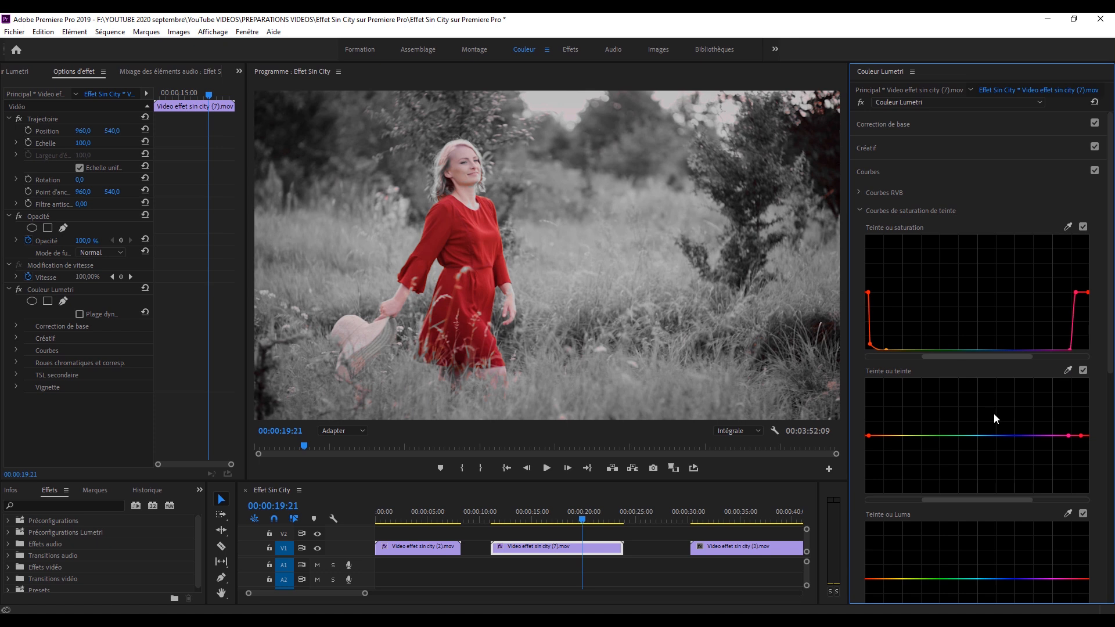
{"action": "left_click_drag", "start_coordinate": [1081, 436], "coordinate": [1083, 437]}
{"action": "left_click", "coordinate": [859, 102]}
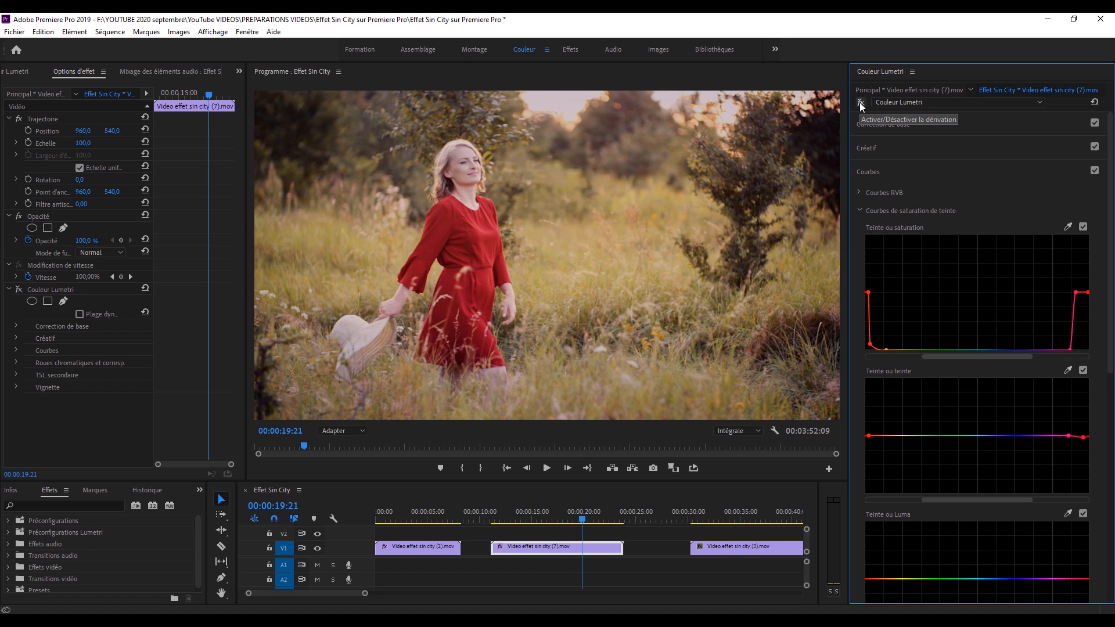
{"action": "left_click", "coordinate": [860, 102]}
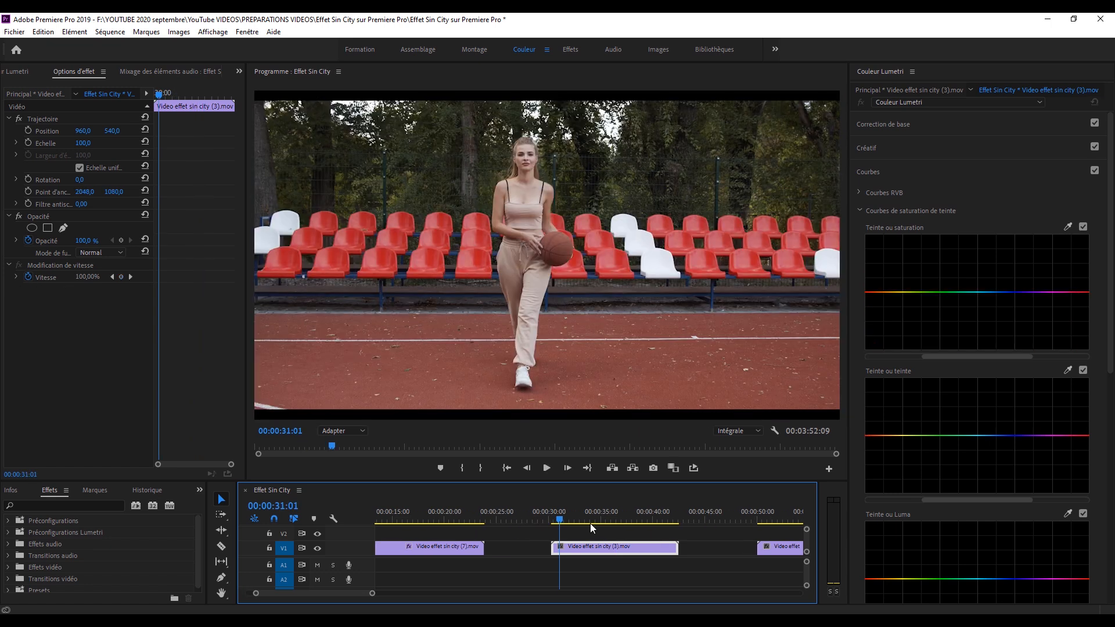
Go to the basketball clip, play it to about 00:00:35:19, and save the project.
{"action": "scroll", "coordinate": [590, 524], "scroll_direction": "down", "scroll_amount": 2}
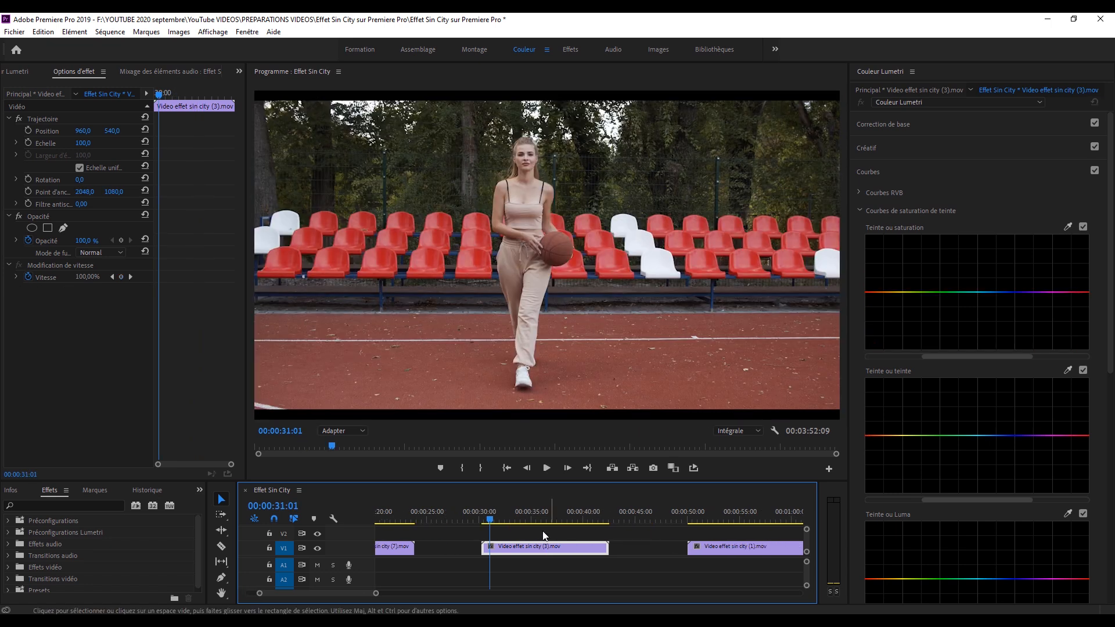
{"action": "key", "text": "space"}
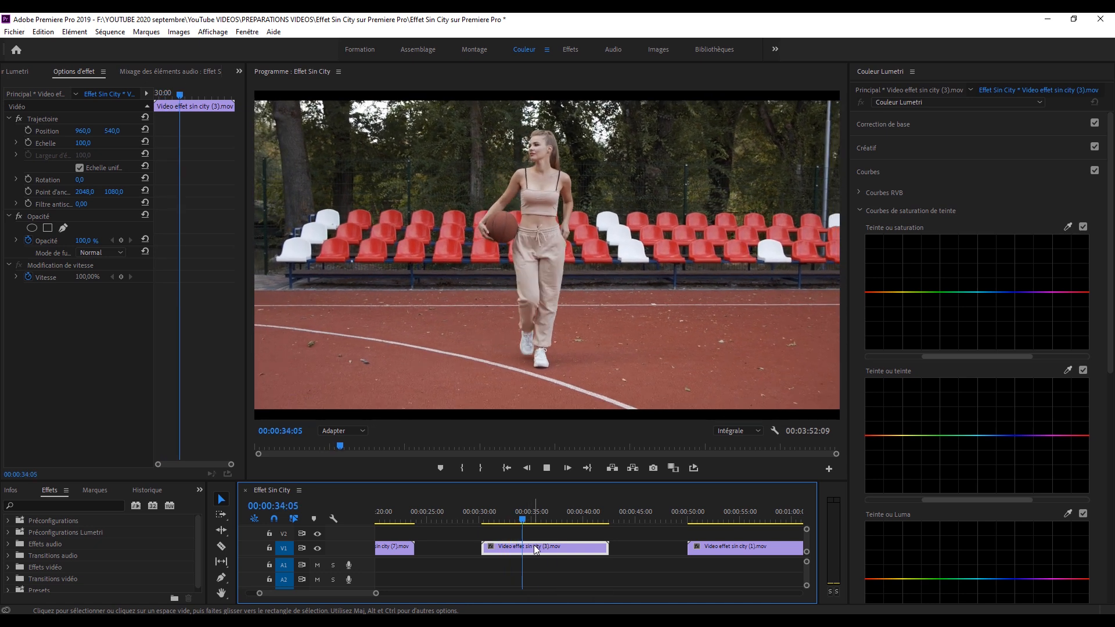
{"action": "key", "text": "space"}
{"action": "key", "text": "ctrl+s"}
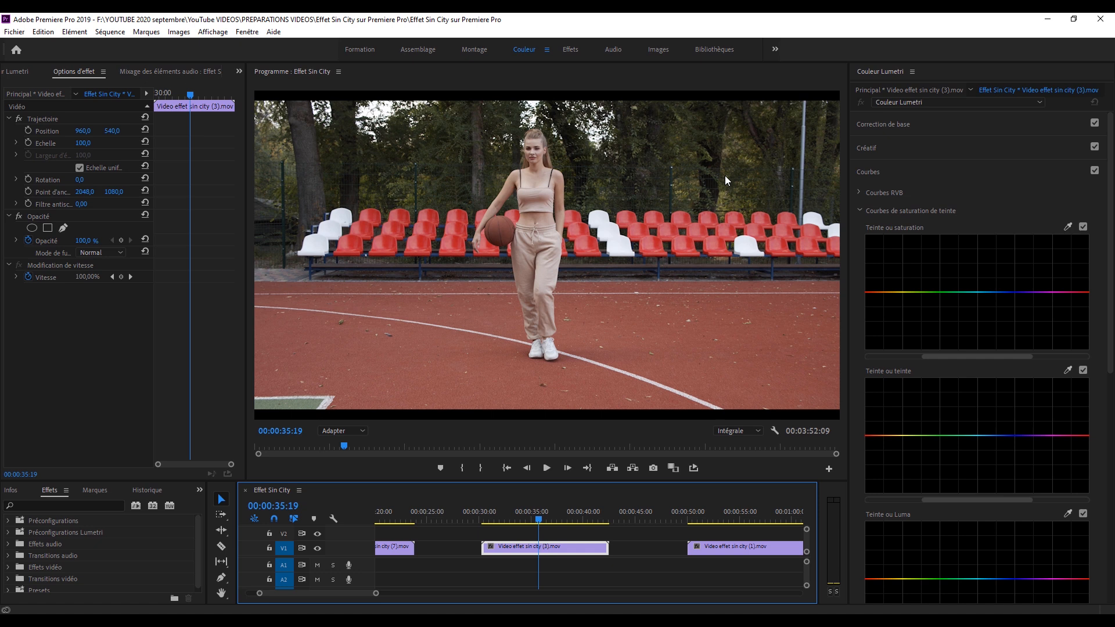
Sample the basketball for the Teinte ou saturation curve, add an outer point on each side, and lower both to the bottom.
{"action": "left_click", "coordinate": [1067, 227]}
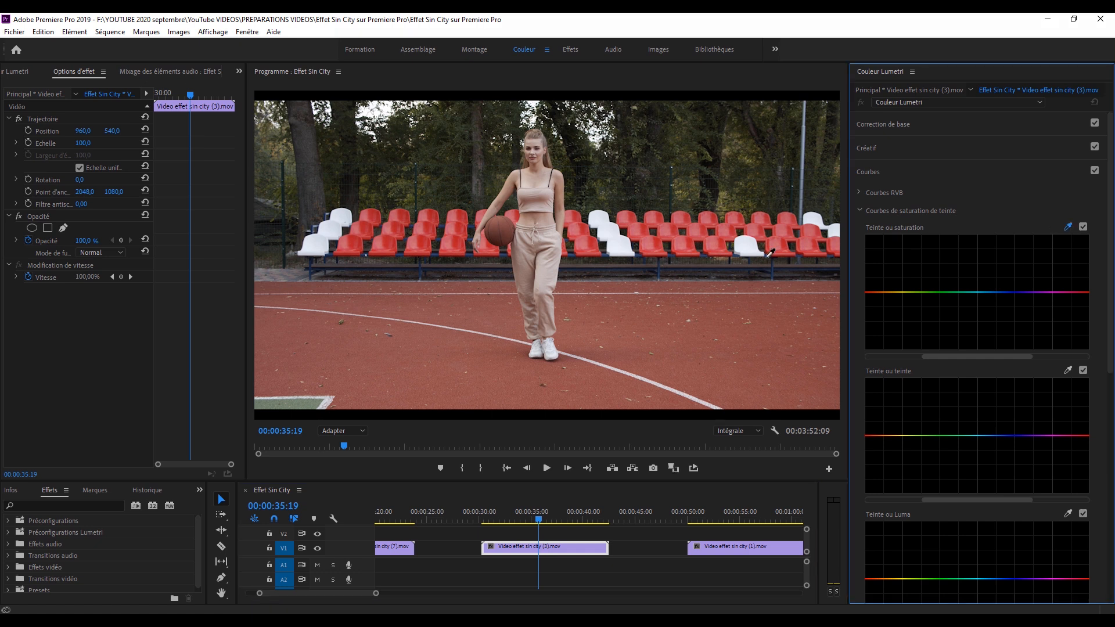
{"action": "left_click", "coordinate": [509, 217]}
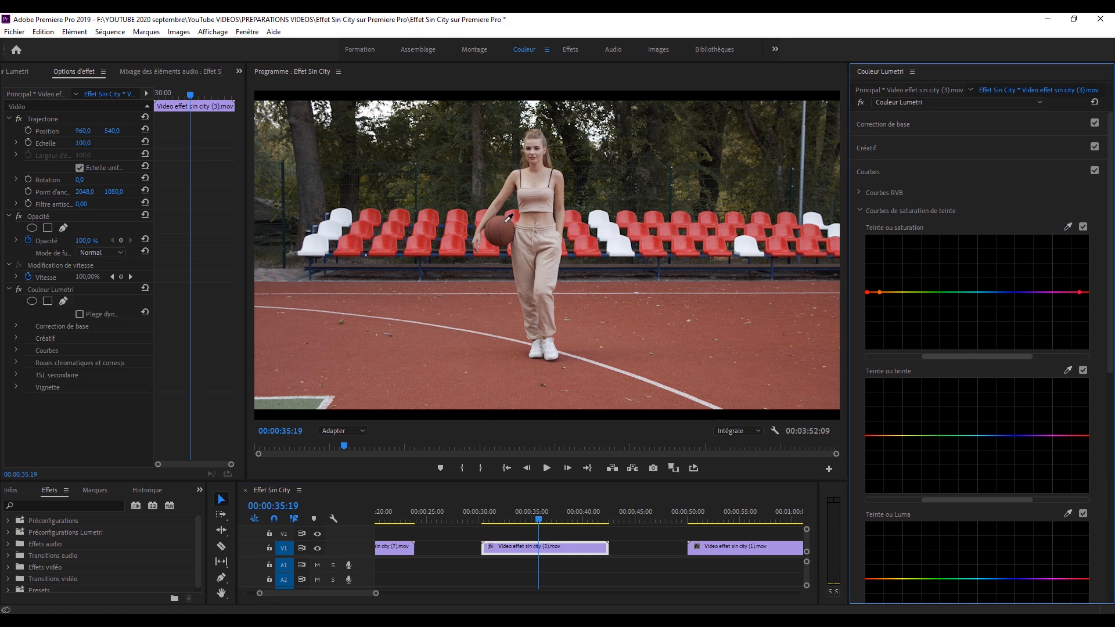
{"action": "left_click", "coordinate": [886, 292]}
{"action": "left_click_drag", "start_coordinate": [1075, 293], "coordinate": [1066, 349]}
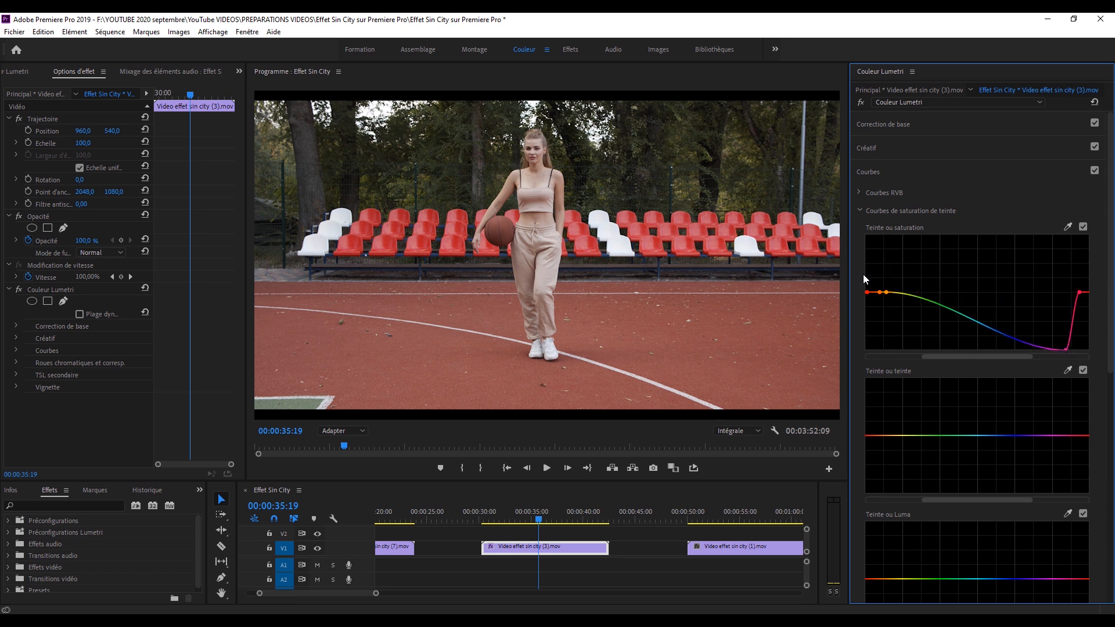
{"action": "left_click_drag", "start_coordinate": [887, 292], "coordinate": [891, 375]}
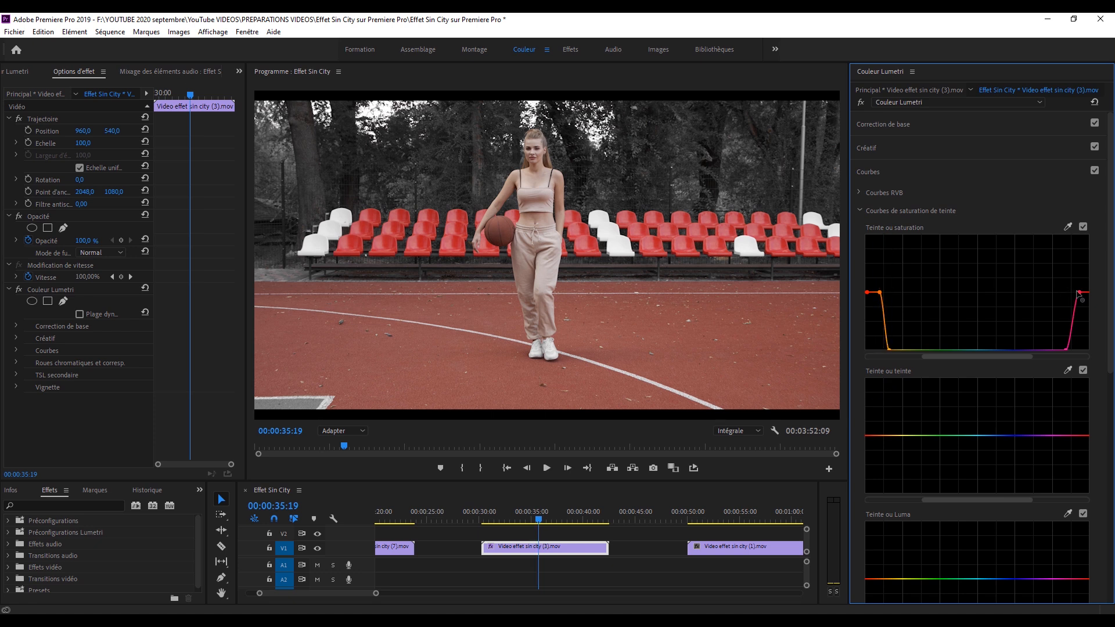
Lower the pink-side end of the Teinte ou saturation curve to desaturate the red seats, and play the clip.
{"action": "left_click_drag", "start_coordinate": [1078, 292], "coordinate": [1090, 364]}
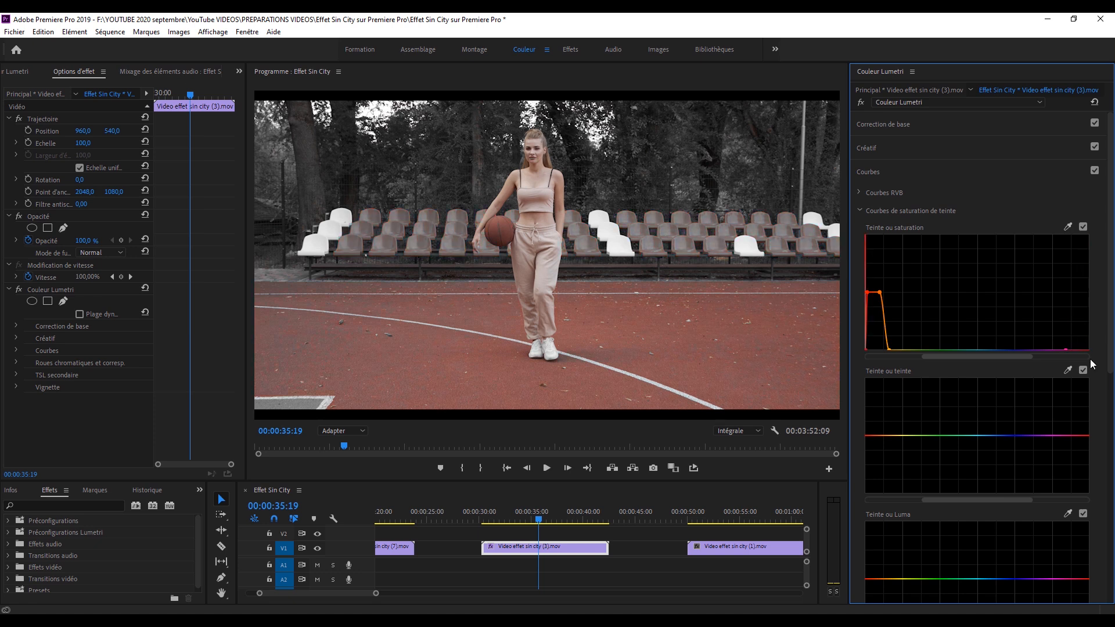
{"action": "left_click_drag", "start_coordinate": [1088, 348], "coordinate": [1090, 358]}
{"action": "key", "text": "space"}
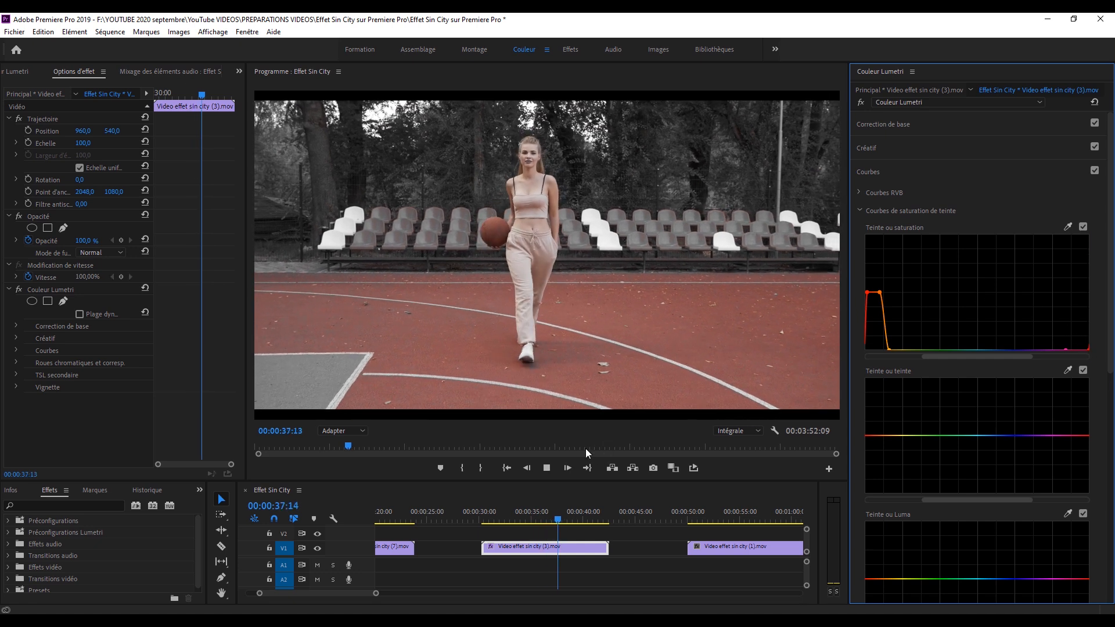
{"action": "left_click", "coordinate": [569, 466]}
Key the red court in TSL secondaire, display the Couleur/Gris mask, and subtract the basketball's colour from the key.
{"action": "left_click_drag", "start_coordinate": [1111, 329], "coordinate": [1112, 557]}
{"action": "left_click", "coordinate": [899, 540]}
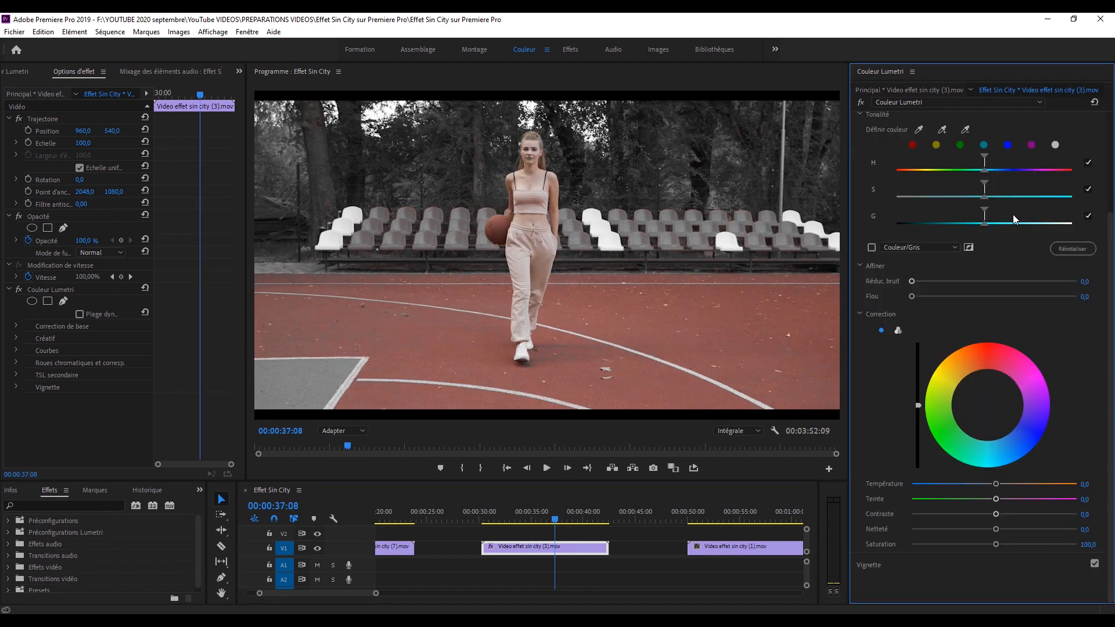
{"action": "left_click", "coordinate": [669, 304]}
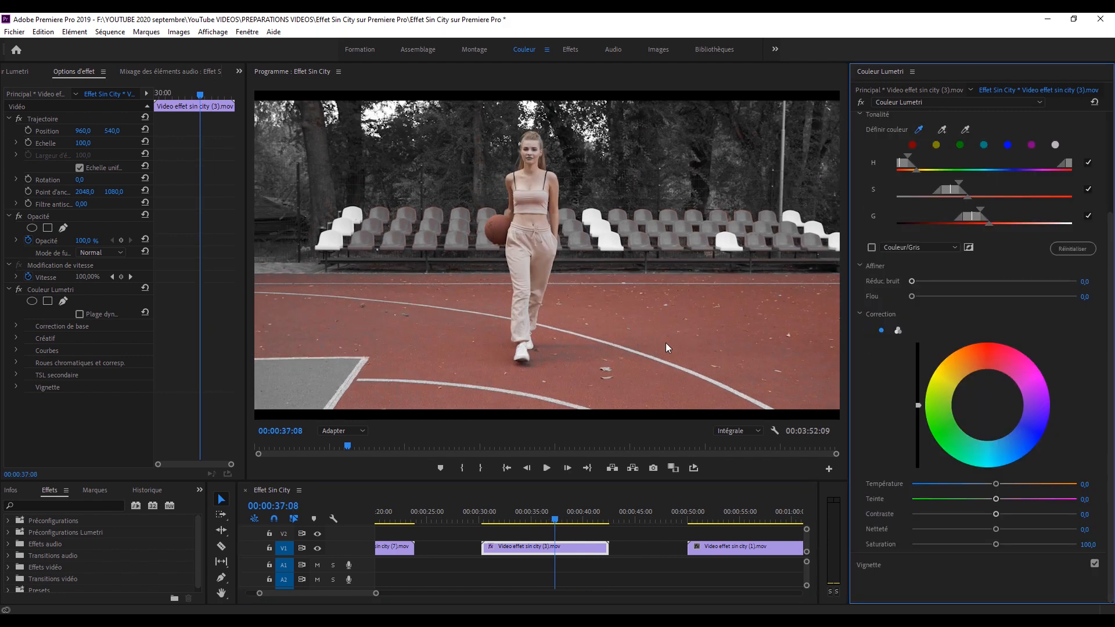
{"action": "left_click", "coordinate": [870, 248]}
{"action": "left_click_drag", "start_coordinate": [910, 154], "coordinate": [911, 156]}
{"action": "left_click", "coordinate": [501, 219]}
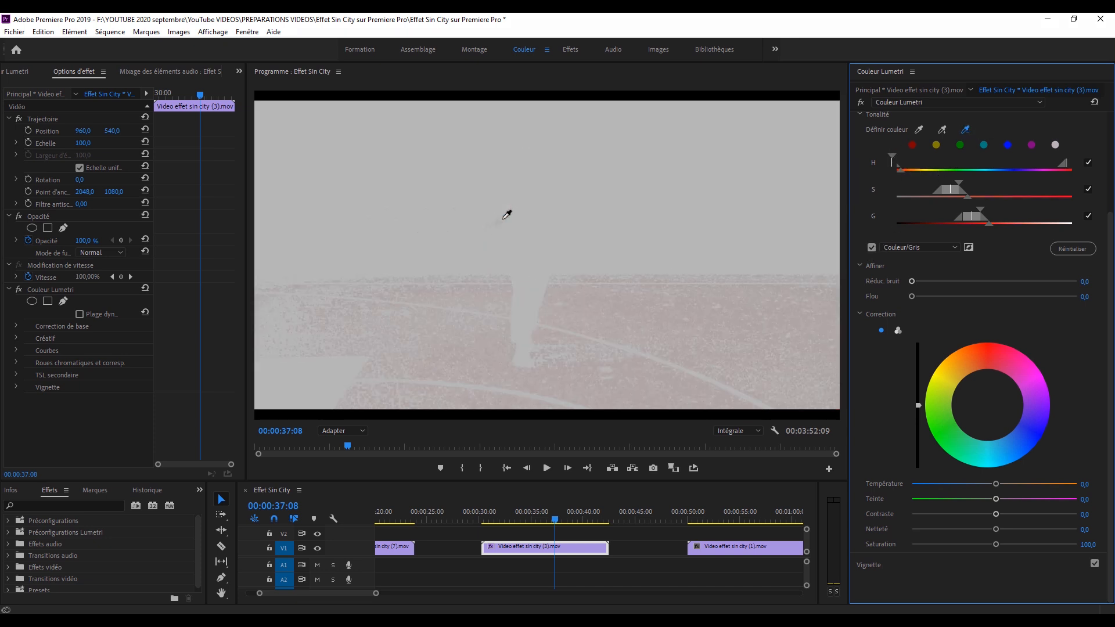
Add more court colour to the key, widen its S range, set Réduc. bruit to 4,6 and Flou to 1,8, and play the clip.
{"action": "left_click", "coordinate": [942, 130]}
{"action": "left_click", "coordinate": [444, 361]}
{"action": "left_click_drag", "start_coordinate": [960, 181], "coordinate": [979, 213]}
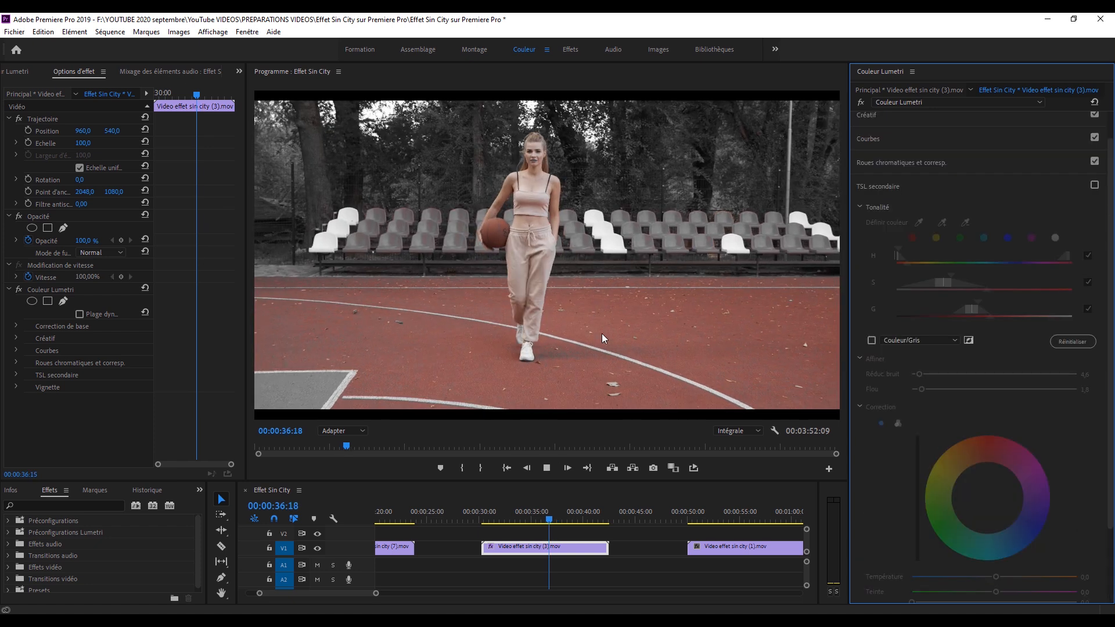
{"action": "key", "text": "space"}
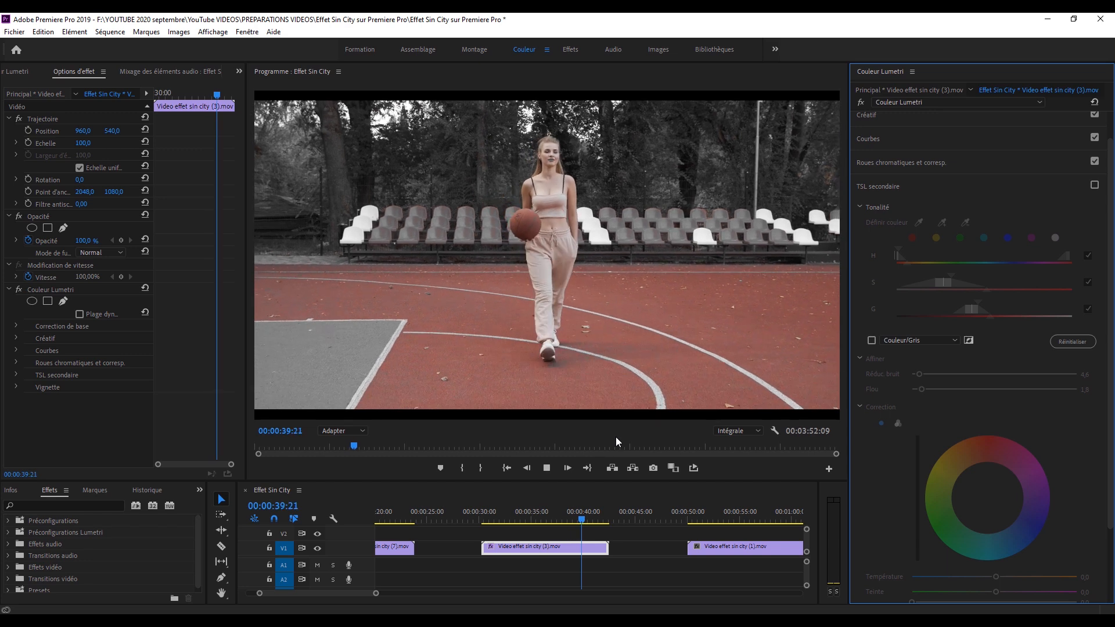
{"action": "key", "text": "space"}
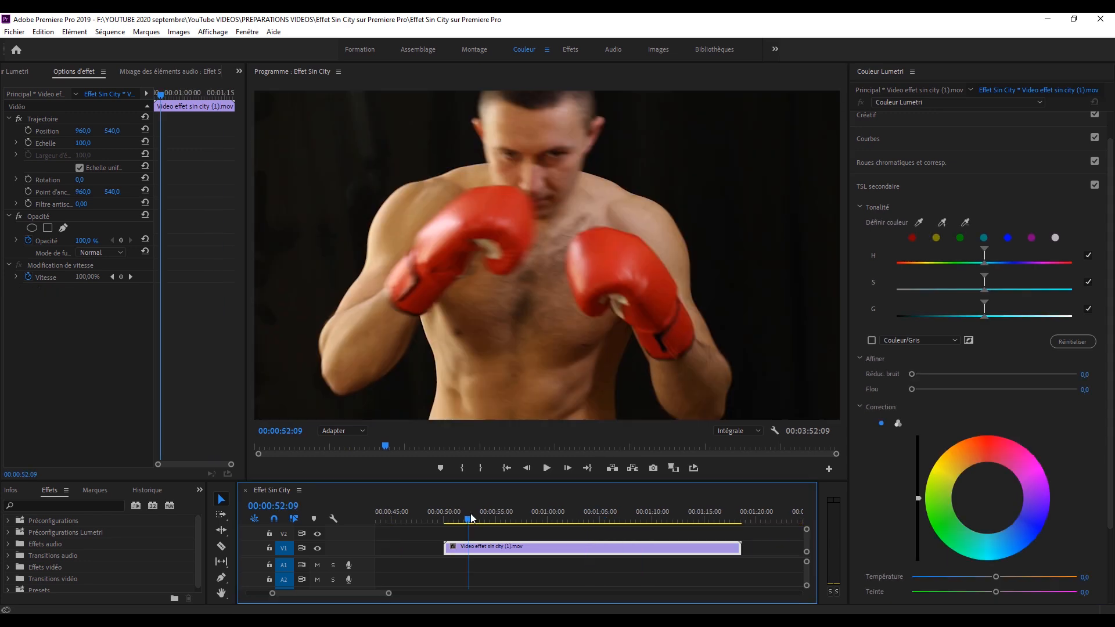
On the boxing clip, sample the red gloves for the Teinte ou saturation curve and lower an added outer point on each side.
{"action": "mouse_move", "coordinate": [470, 514]}
{"action": "left_mouse_down"}
{"action": "mouse_move", "coordinate": [490, 513]}
{"action": "mouse_move", "coordinate": [485, 522]}
{"action": "left_mouse_up"}
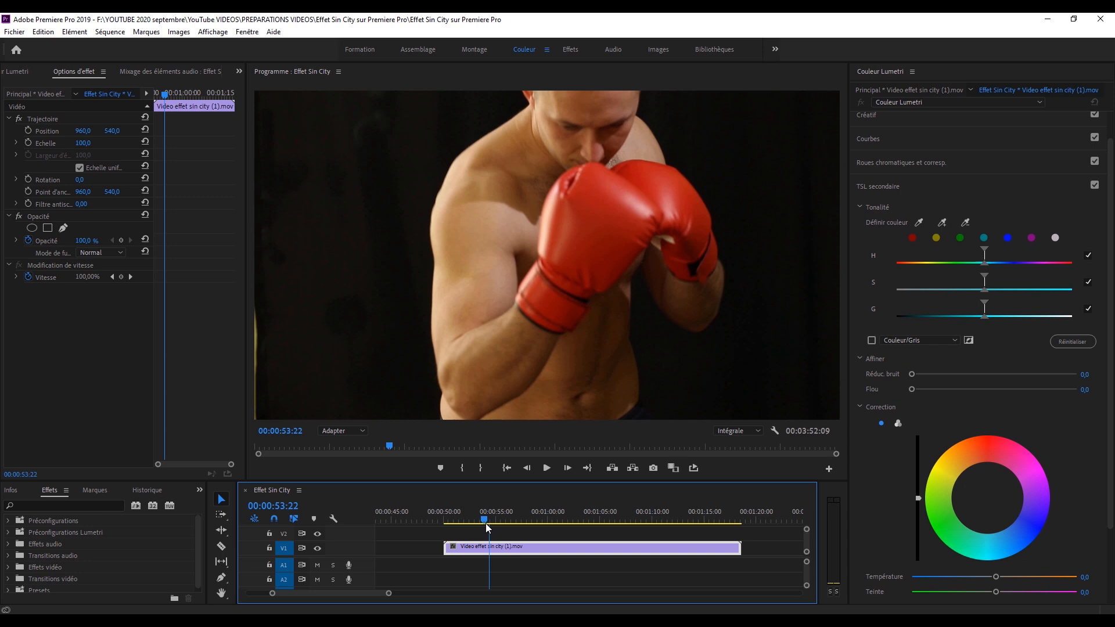
{"action": "left_click", "coordinate": [874, 191]}
{"action": "left_click", "coordinate": [882, 167]}
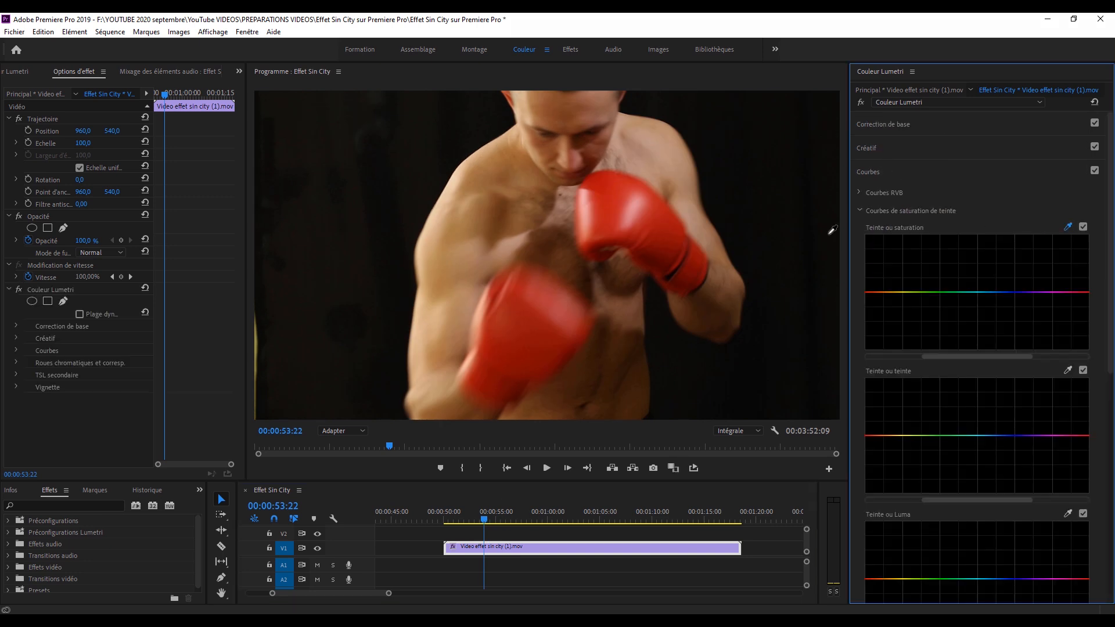
{"action": "left_click", "coordinate": [884, 293]}
{"action": "left_click_drag", "start_coordinate": [1068, 292], "coordinate": [1069, 358]}
{"action": "left_click_drag", "start_coordinate": [885, 295], "coordinate": [888, 366]}
Lower the orange-side point and move it closer to red to desaturate the boxer's skin, and play the clip.
{"action": "left_click_drag", "start_coordinate": [878, 293], "coordinate": [880, 346]}
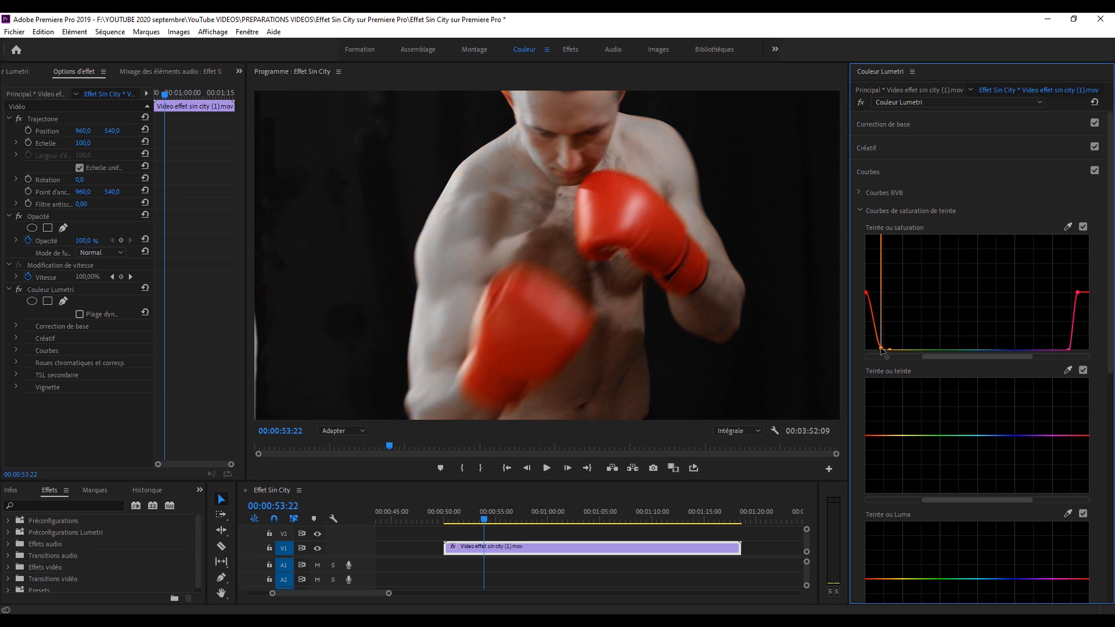
{"action": "left_click_drag", "start_coordinate": [882, 350], "coordinate": [871, 360]}
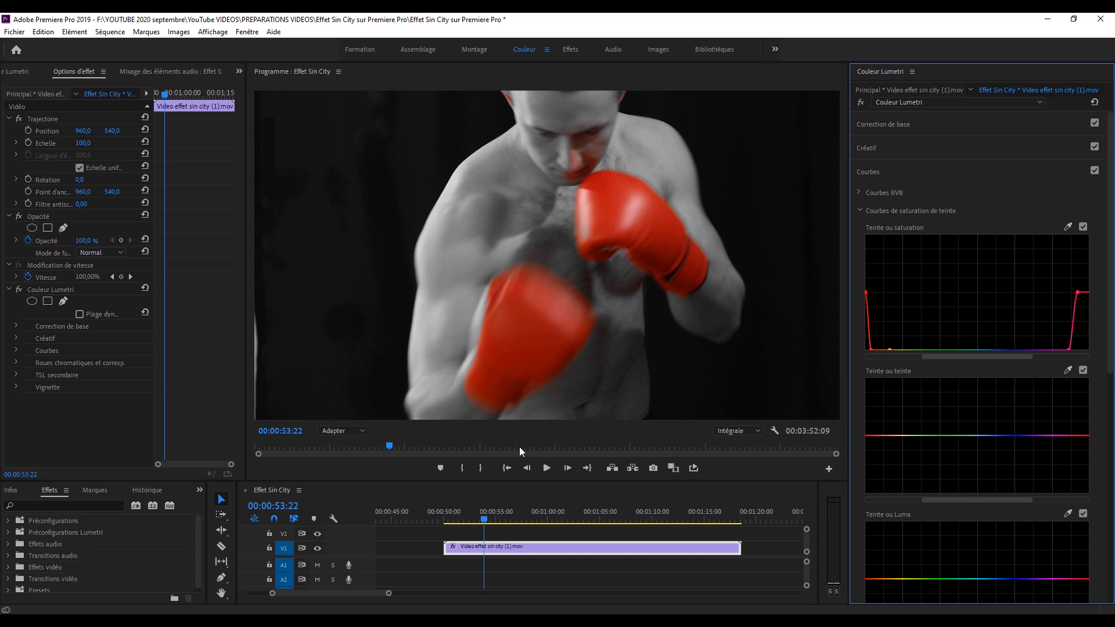
{"action": "key", "text": "space"}
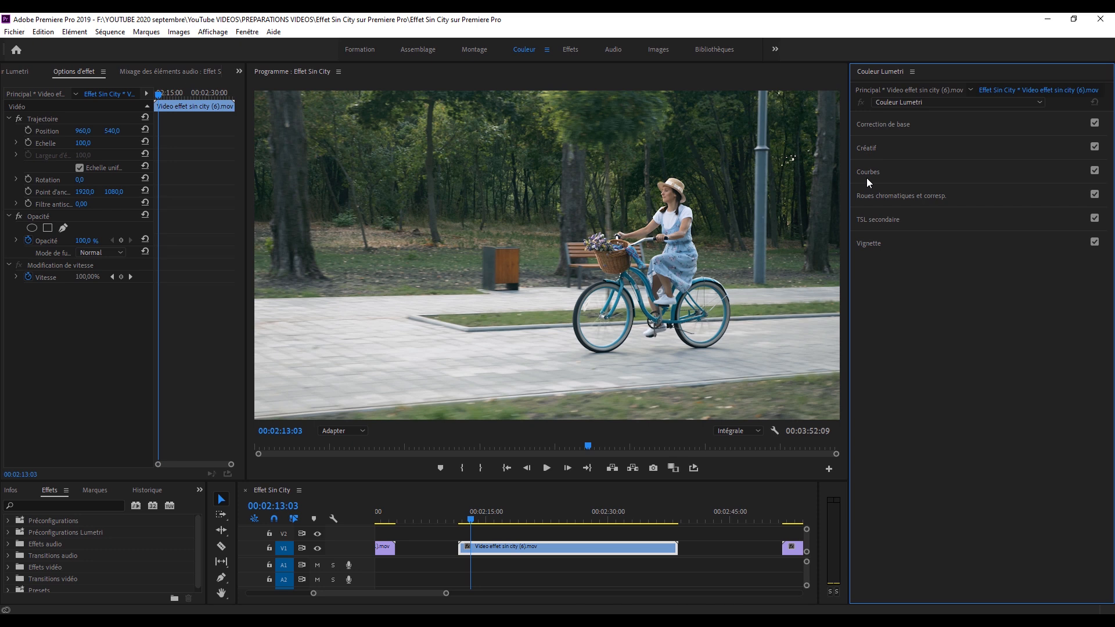
Open the Courbes section for the bicycle clip and play it to about 00:02:17:14.
{"action": "left_click", "coordinate": [868, 173]}
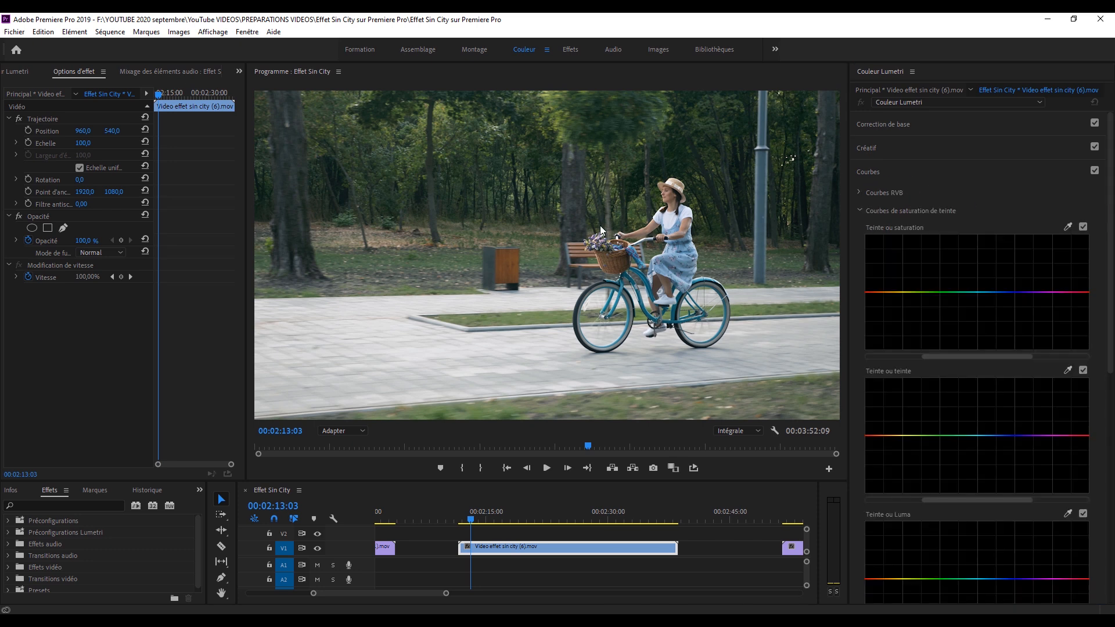
{"action": "key", "text": "space"}
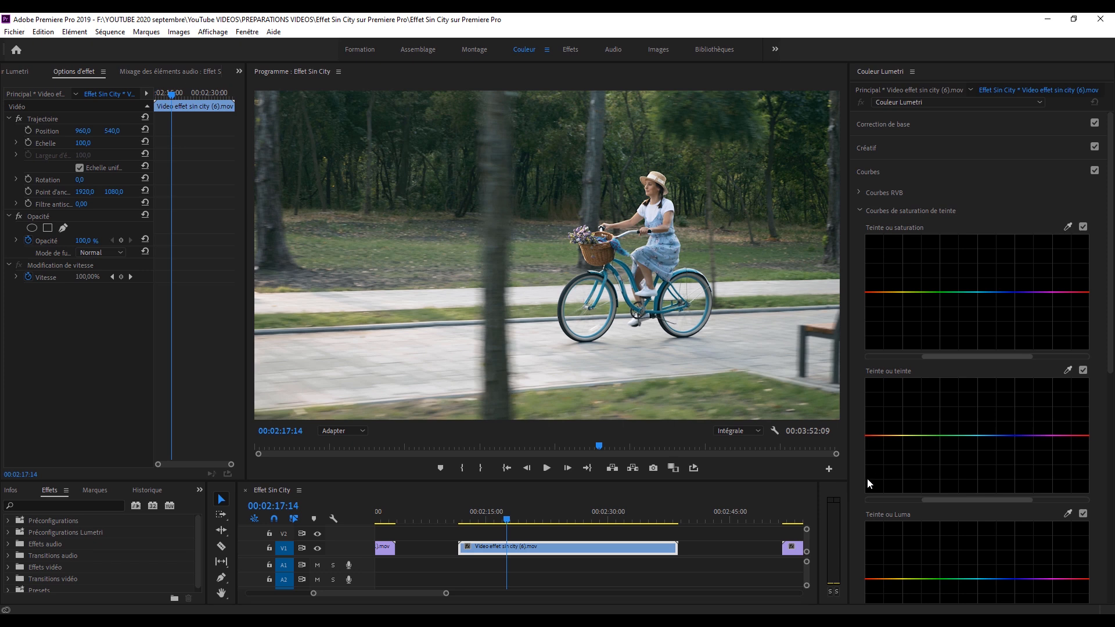
Sample the blue bicycle for the Teinte ou saturation curve and lower an added outer point on each side to zero saturation.
{"action": "left_click", "coordinate": [1066, 226]}
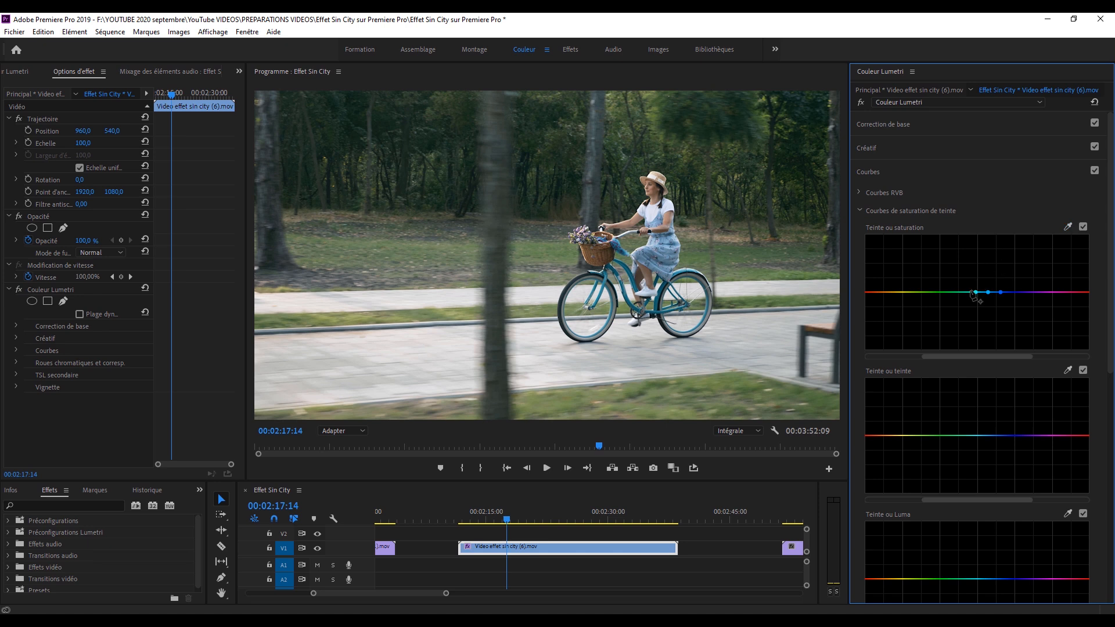
{"action": "left_click_drag", "start_coordinate": [969, 293], "coordinate": [971, 360]}
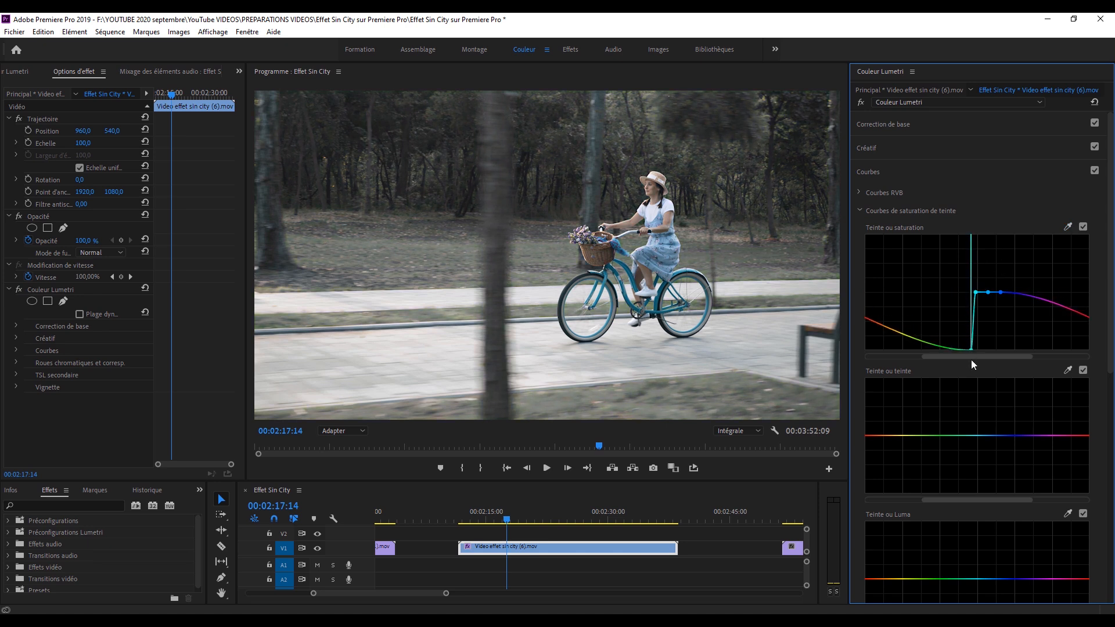
{"action": "left_click_drag", "start_coordinate": [1007, 292], "coordinate": [1007, 367]}
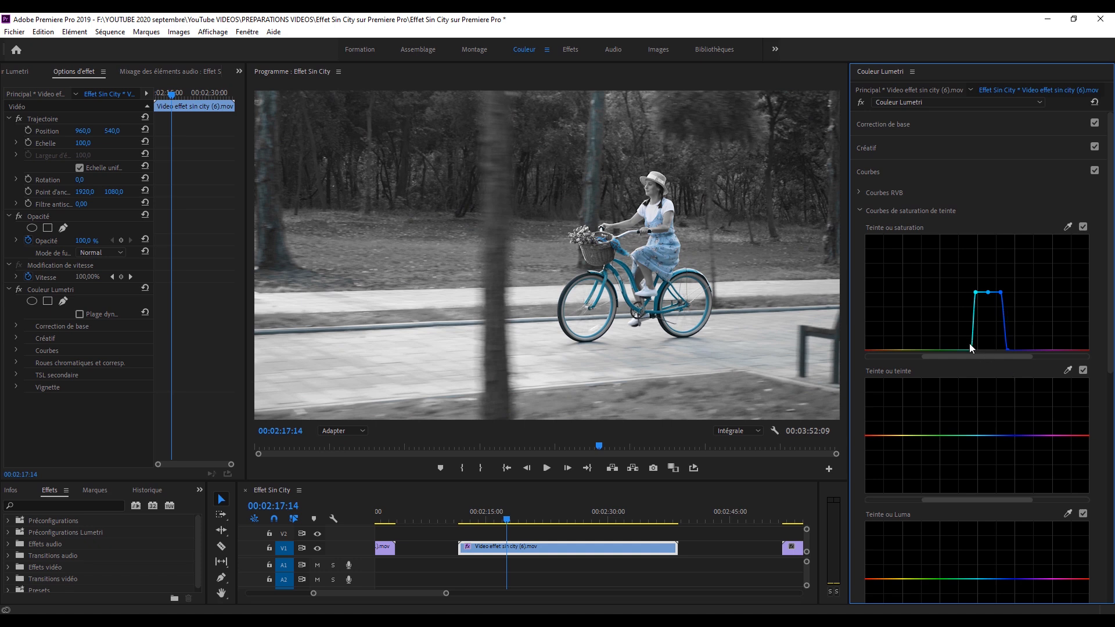
Narrow the curve's blue side to desaturate the dress, raise the bicycle's hue points slightly, and play the clip to about 00:02:18:09.
{"action": "left_click_drag", "start_coordinate": [998, 294], "coordinate": [997, 366]}
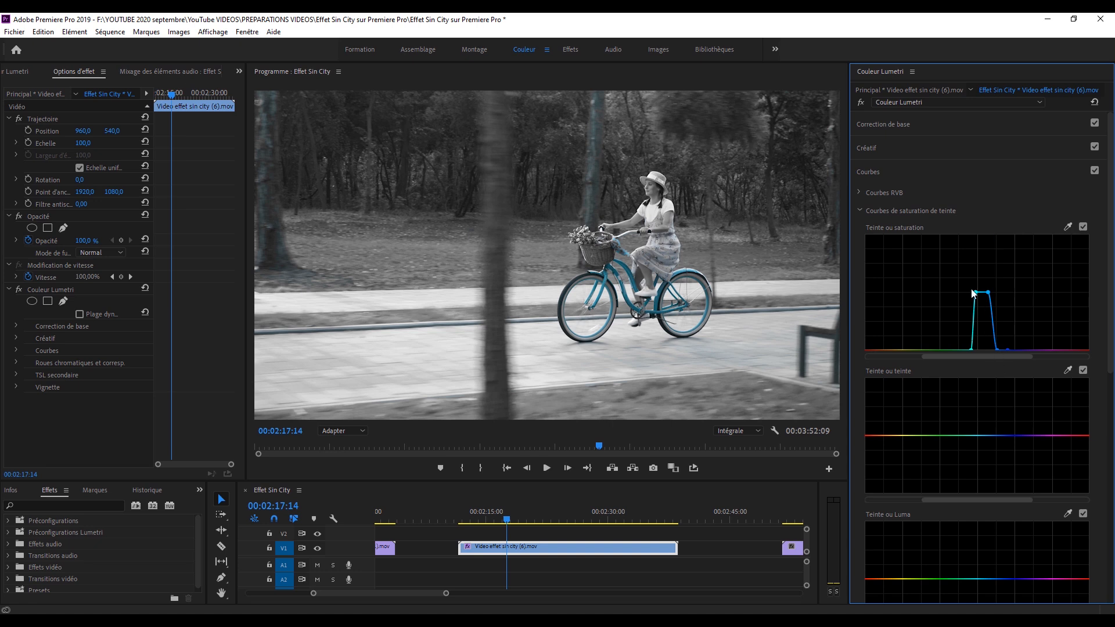
{"action": "mouse_move", "coordinate": [976, 292]}
{"action": "left_mouse_down"}
{"action": "mouse_move", "coordinate": [981, 260]}
{"action": "mouse_move", "coordinate": [987, 282]}
{"action": "left_mouse_up"}
{"action": "key", "text": "space"}
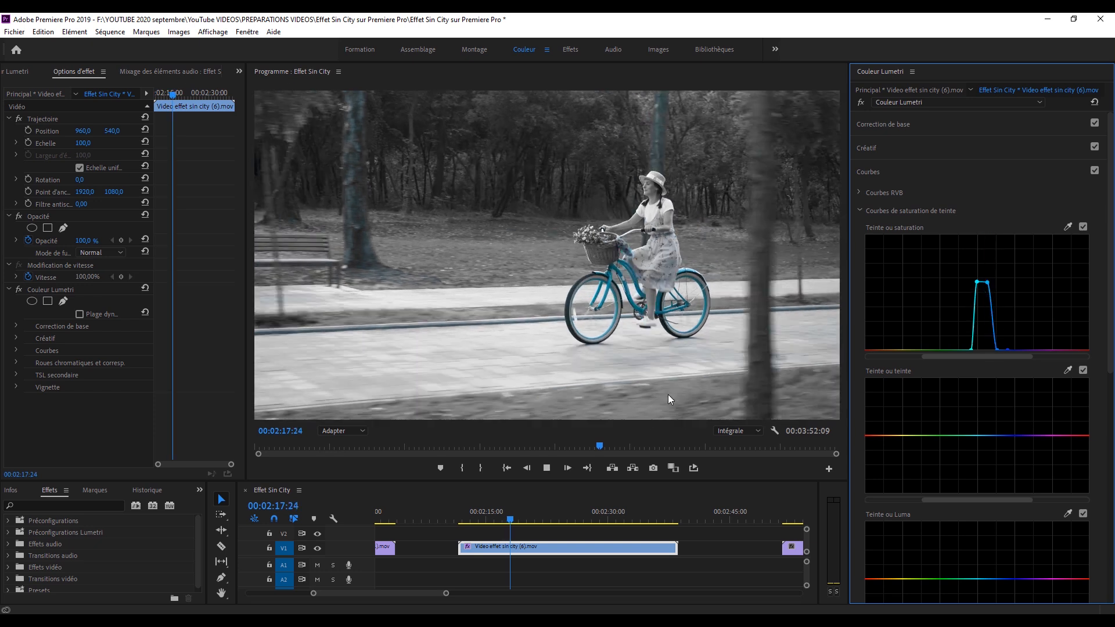
{"action": "key", "text": "space"}
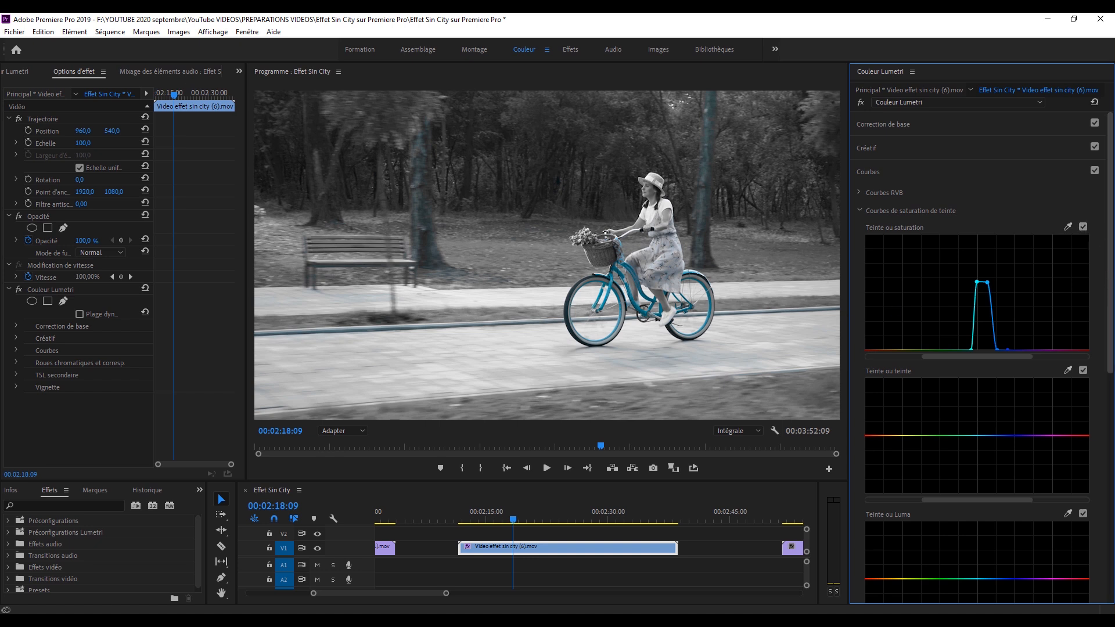
In TSL secondaire, sample the bluish tree trunk, show the Couleur/Gris key, and soften the edges of its S and G ranges.
{"action": "scroll", "coordinate": [919, 479], "scroll_direction": "down", "scroll_amount": 10}
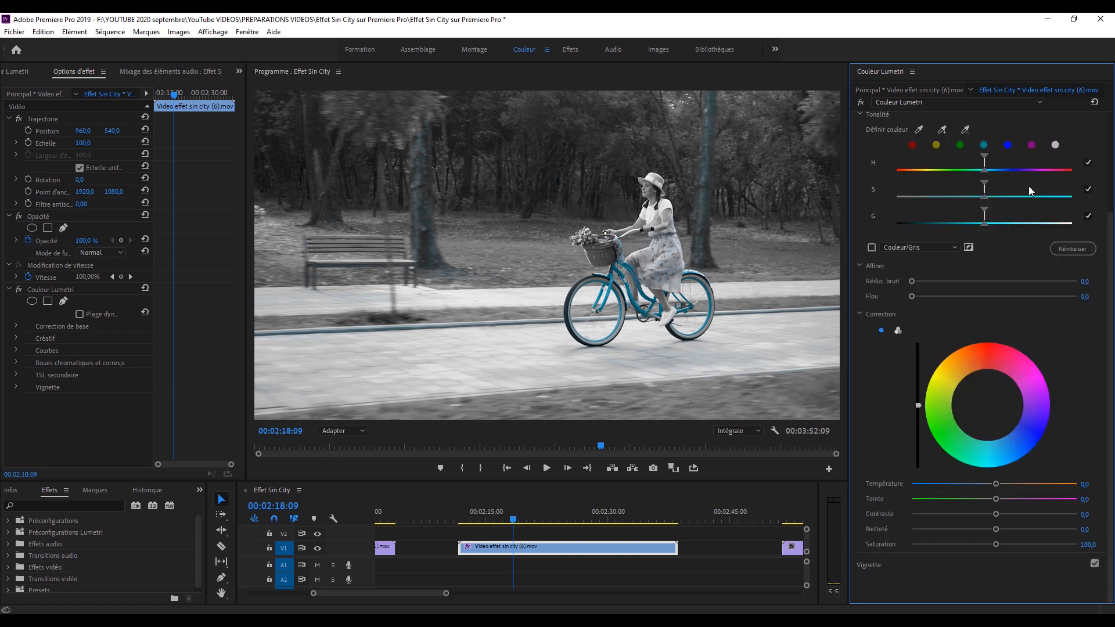
{"action": "left_click", "coordinate": [919, 130]}
{"action": "left_click", "coordinate": [708, 151]}
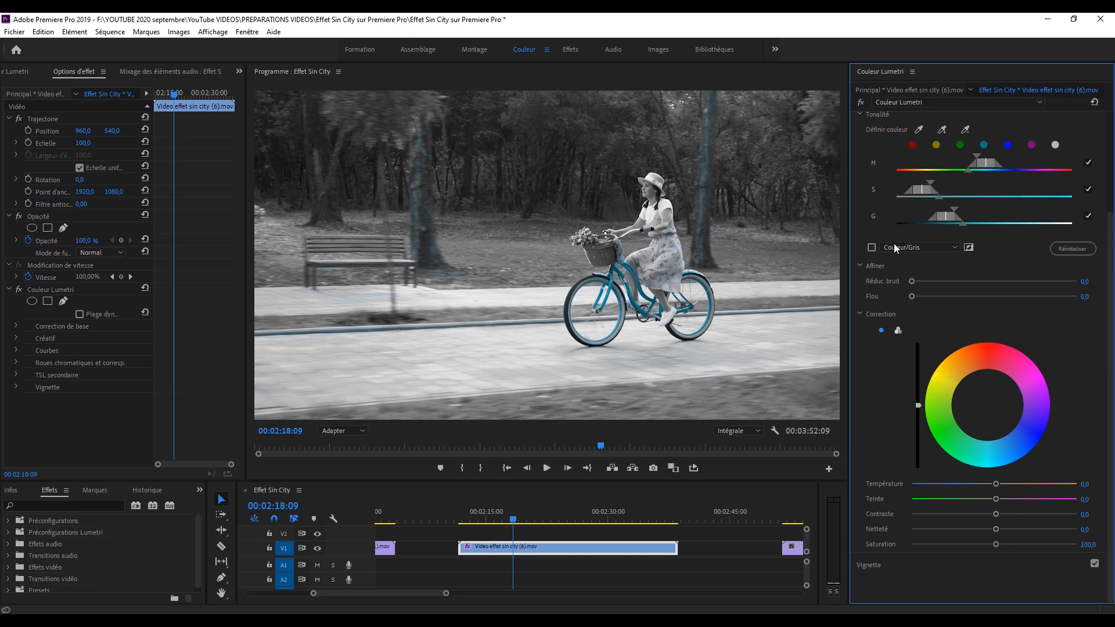
{"action": "left_click", "coordinate": [872, 247]}
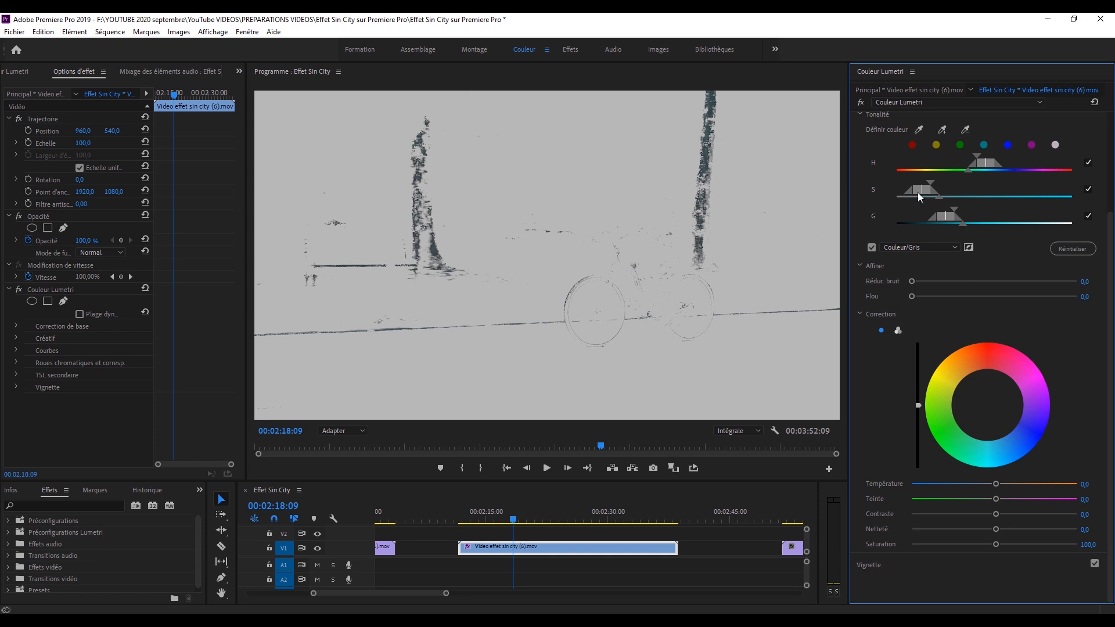
{"action": "mouse_move", "coordinate": [940, 198]}
{"action": "left_mouse_down"}
{"action": "mouse_move", "coordinate": [947, 213]}
{"action": "mouse_move", "coordinate": [926, 183]}
{"action": "left_mouse_up"}
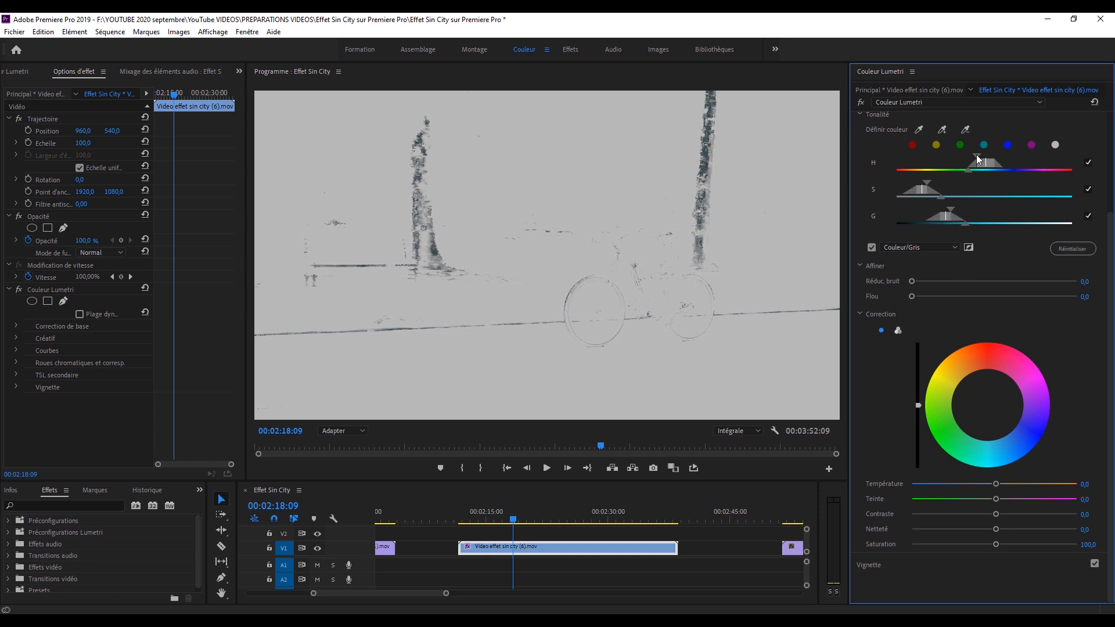
Set Réduc. bruit to 3,9 and Flou to 1,1, hide the key preview, and lower Saturation to 17,5.
{"action": "left_click_drag", "start_coordinate": [912, 282], "coordinate": [917, 296]}
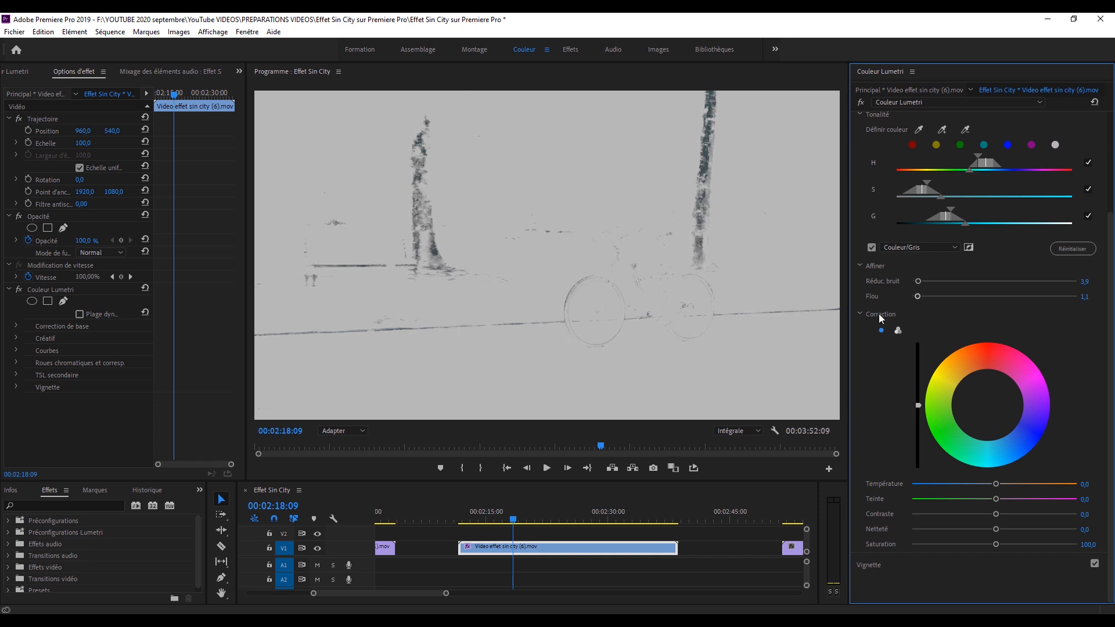
{"action": "left_click", "coordinate": [872, 247]}
{"action": "left_click_drag", "start_coordinate": [992, 545], "coordinate": [930, 541]}
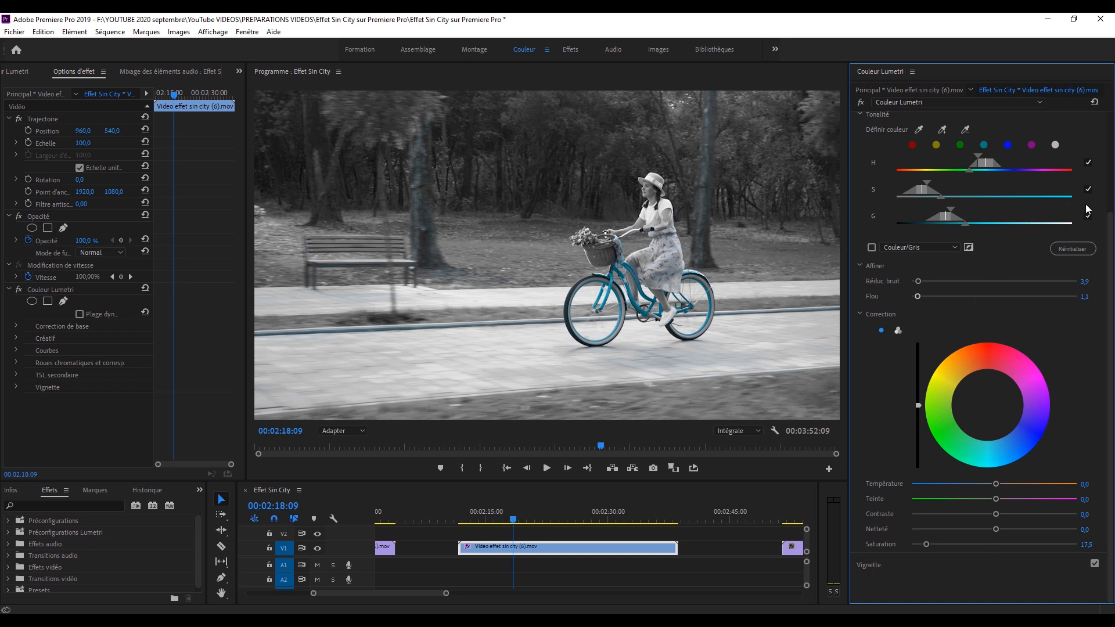
Play the bicycle clip to about 00:02:18:21, close TSL secondaire, and reopen the Courbes section.
{"action": "scroll", "coordinate": [1083, 185], "scroll_direction": "up", "scroll_amount": 1}
{"action": "scroll", "coordinate": [1097, 120], "scroll_direction": "up", "scroll_amount": 2}
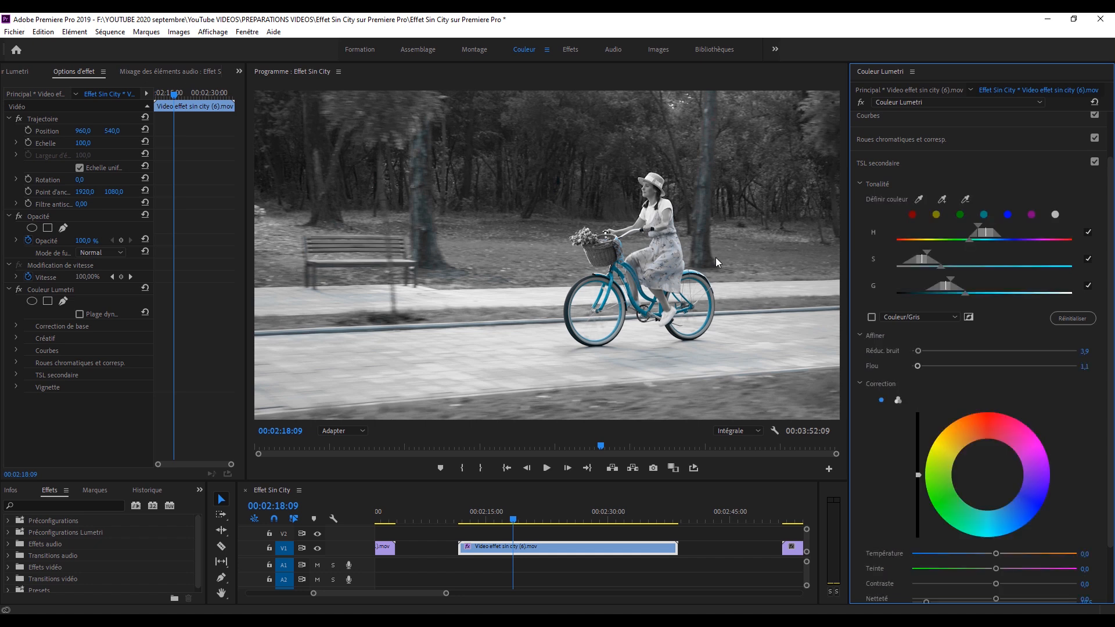
{"action": "key", "text": "space"}
{"action": "left_click", "coordinate": [892, 160]}
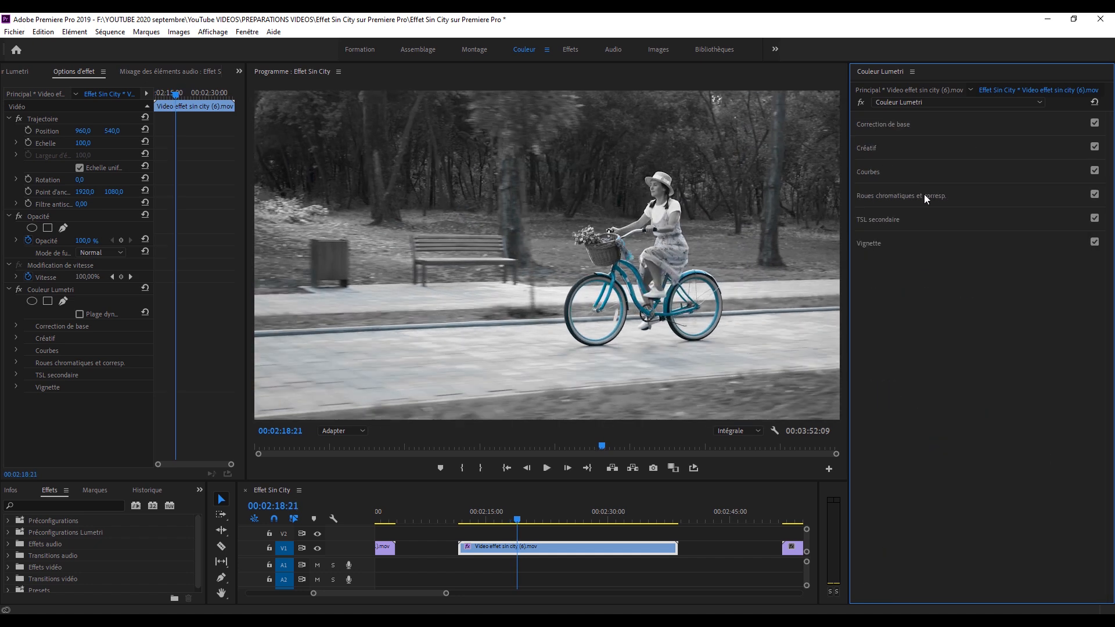
{"action": "left_click", "coordinate": [873, 173]}
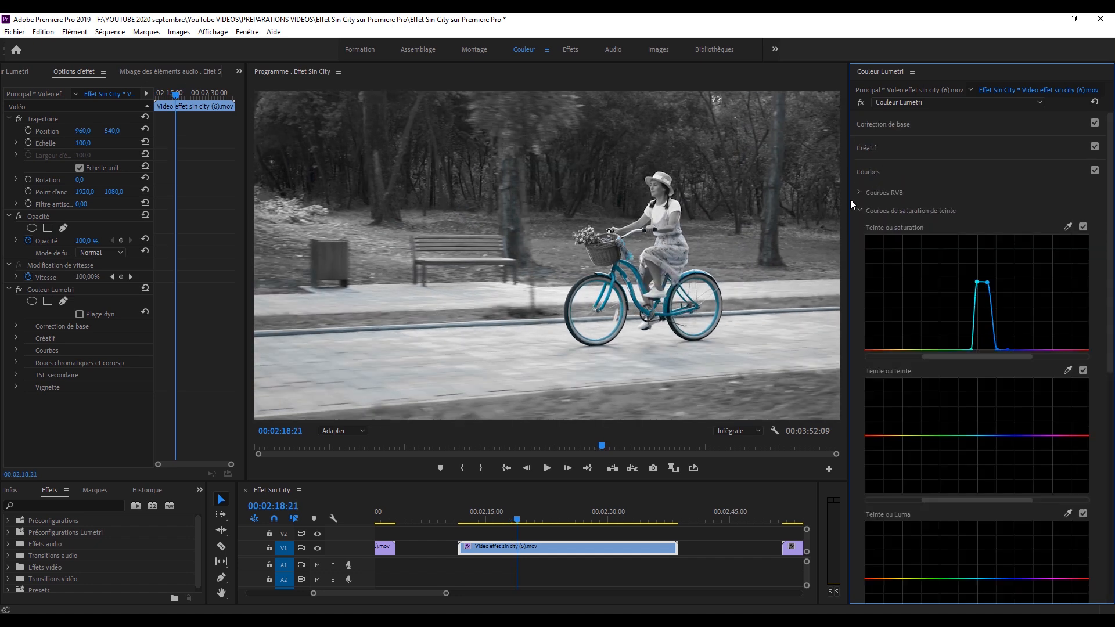
Play the bicycle clip from near its beginning, then find the large tree trunk's passage around 00:02:25:19.
{"action": "left_click", "coordinate": [478, 515]}
{"action": "key", "text": "space"}
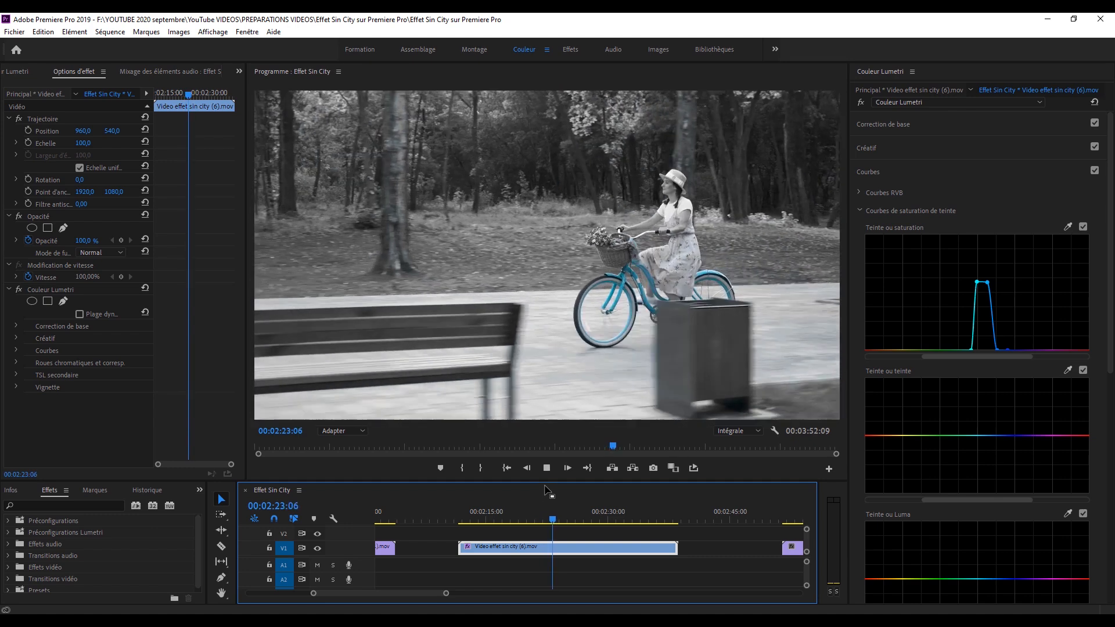
{"action": "left_click", "coordinate": [565, 520]}
{"action": "left_click_drag", "start_coordinate": [565, 520], "coordinate": [573, 523]}
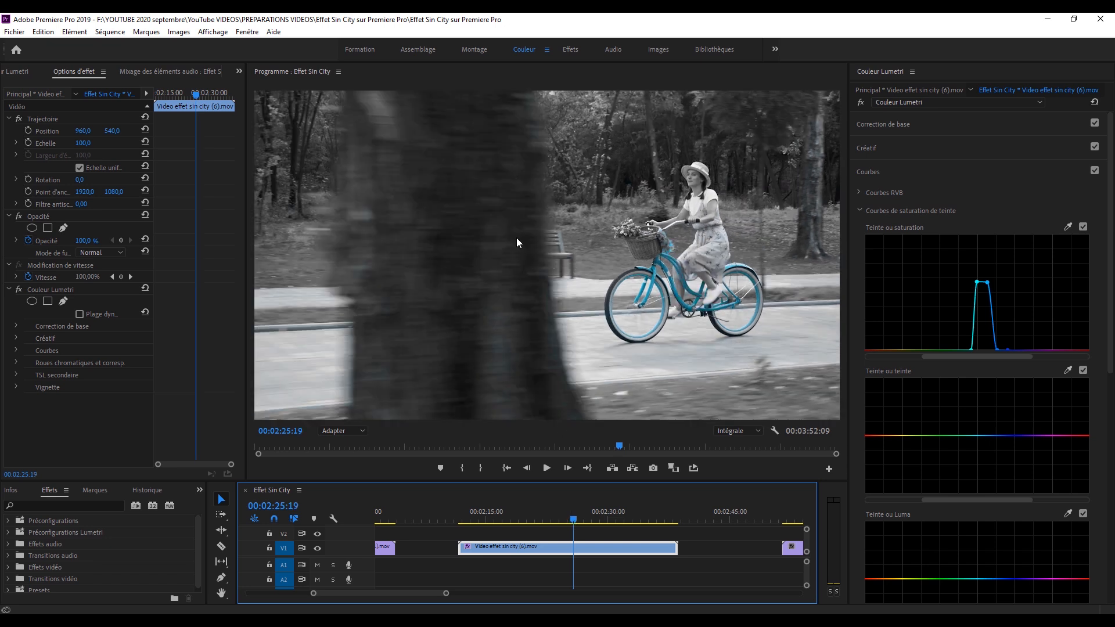
Add a rectangular mask to the Couleur Lumetri effect at 00:02:25:17 and stretch its corners from the trunk past the frame's other edges.
{"action": "left_click", "coordinate": [353, 431]}
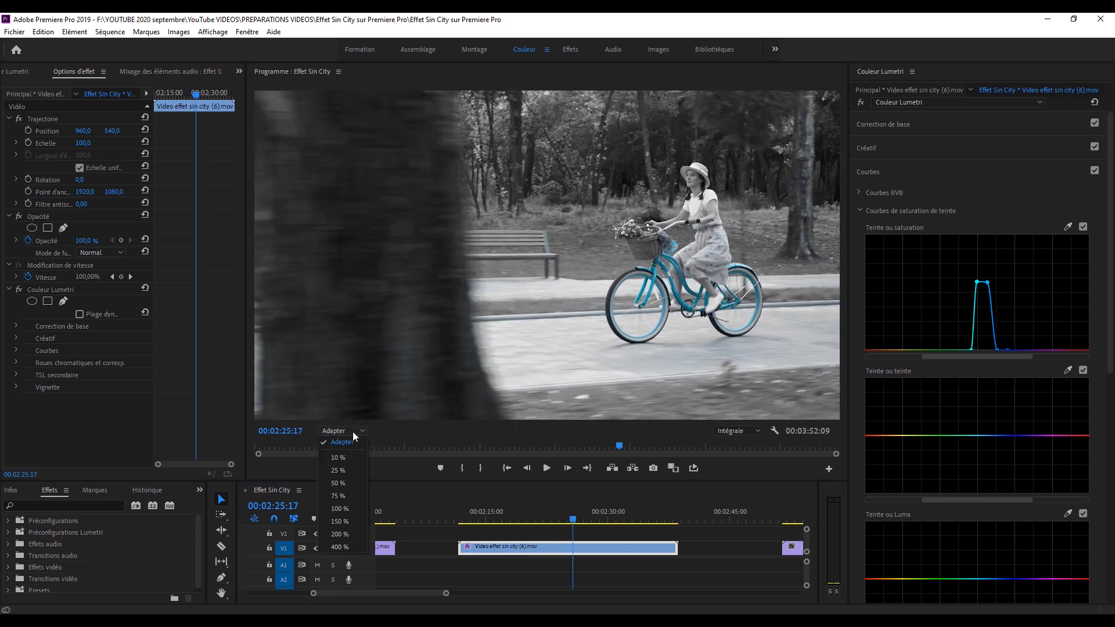
{"action": "left_click", "coordinate": [340, 470]}
{"action": "left_click", "coordinate": [49, 303]}
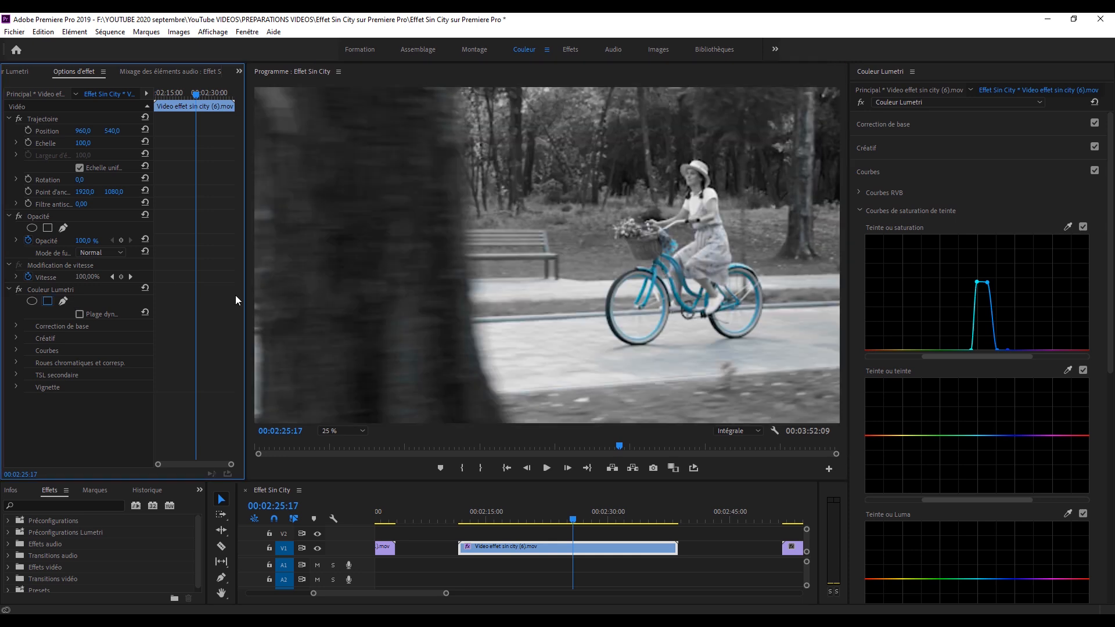
{"action": "left_click_drag", "start_coordinate": [513, 236], "coordinate": [456, 152]}
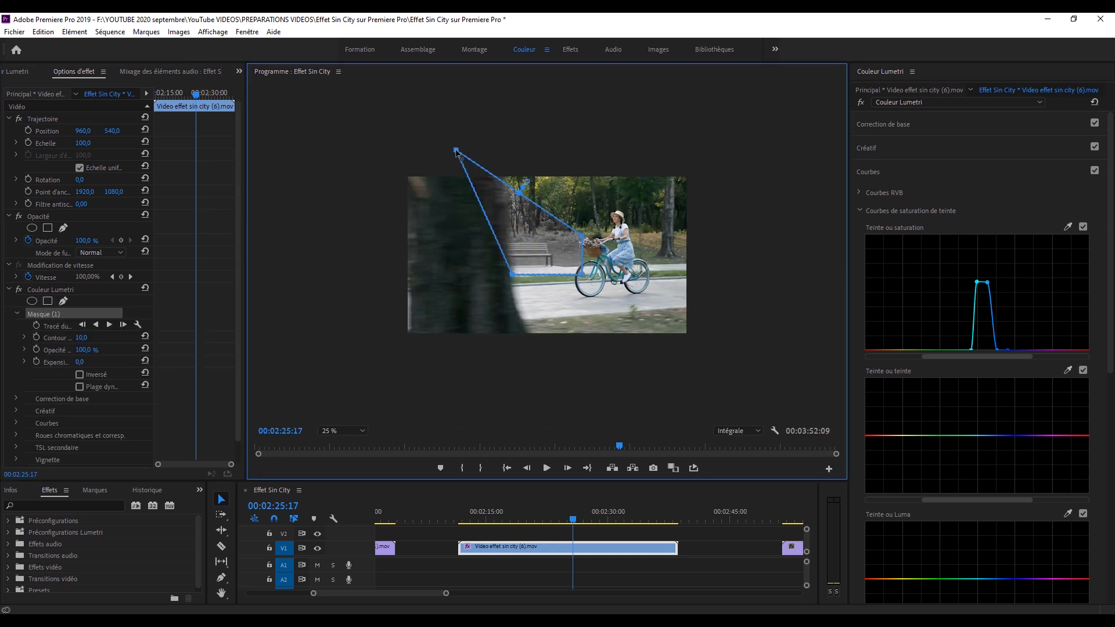
{"action": "left_click_drag", "start_coordinate": [582, 237], "coordinate": [743, 135]}
{"action": "left_click_drag", "start_coordinate": [576, 273], "coordinate": [768, 391]}
{"action": "left_click_drag", "start_coordinate": [506, 267], "coordinate": [469, 383]}
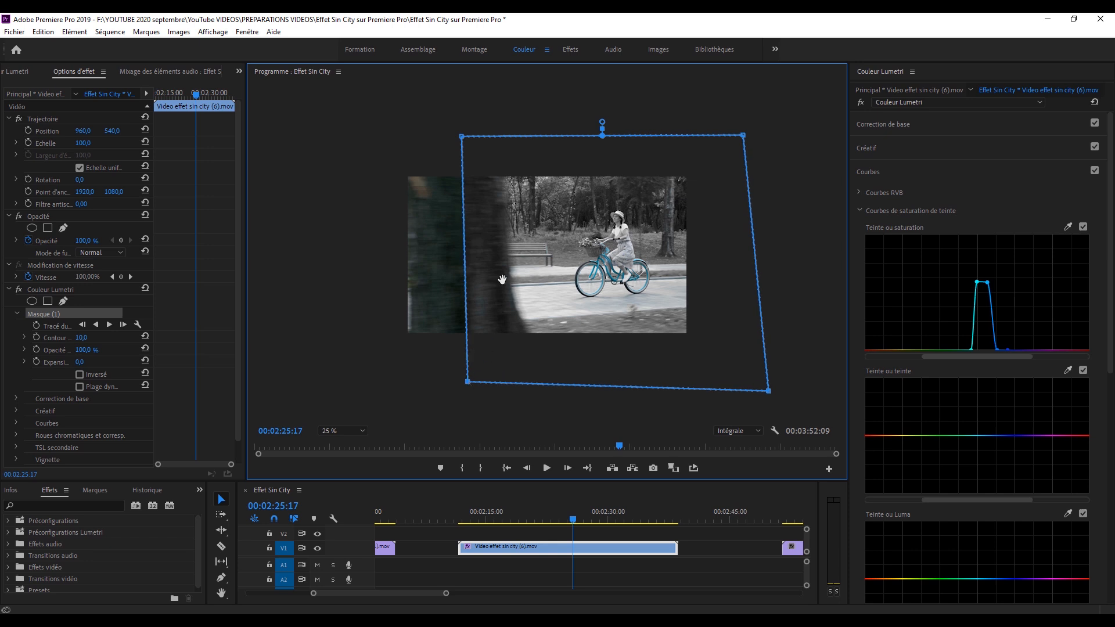
Go back to 00:02:25:11 and extend the mask's two left corners beyond the frame so it covers the whole image.
{"action": "left_click_drag", "start_coordinate": [573, 518], "coordinate": [571, 518]}
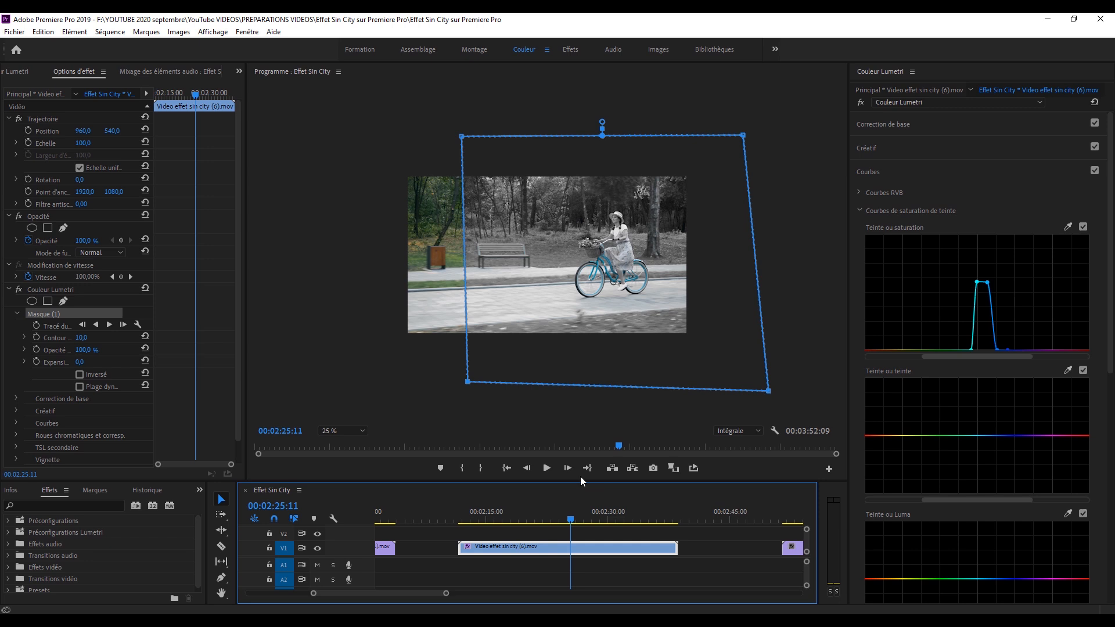
{"action": "left_click_drag", "start_coordinate": [462, 136], "coordinate": [381, 141]}
{"action": "left_click_drag", "start_coordinate": [468, 381], "coordinate": [370, 385]}
{"action": "left_click_drag", "start_coordinate": [381, 141], "coordinate": [381, 128]}
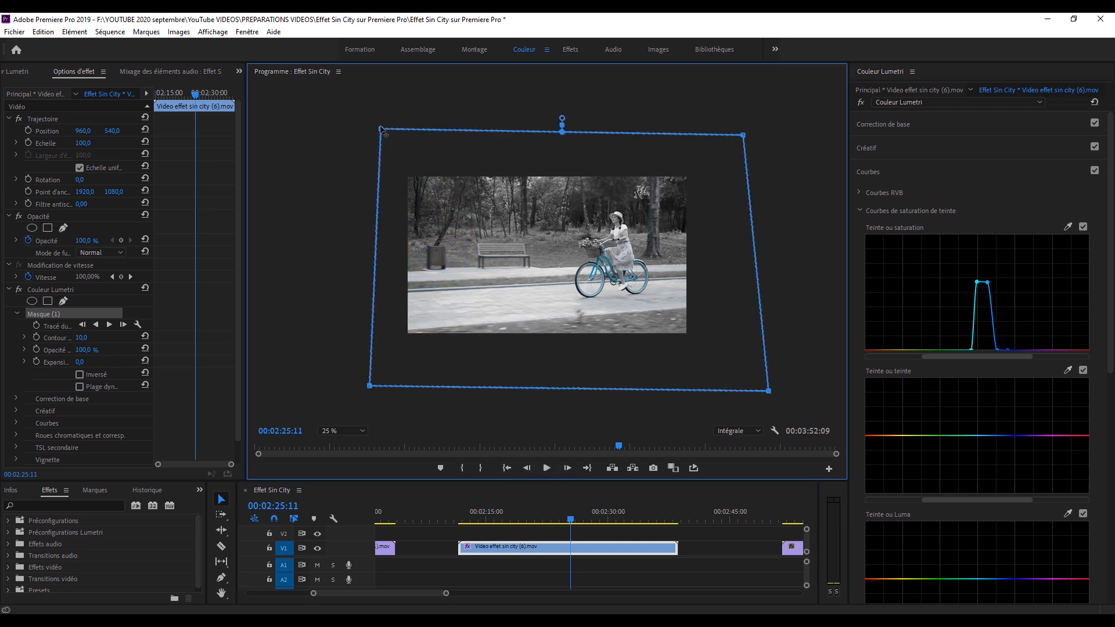
Start keyframing the mask path at 00:02:25:11, set its Contour to 433,0, and move its left corners farther outside the frame.
{"action": "left_click", "coordinate": [43, 324]}
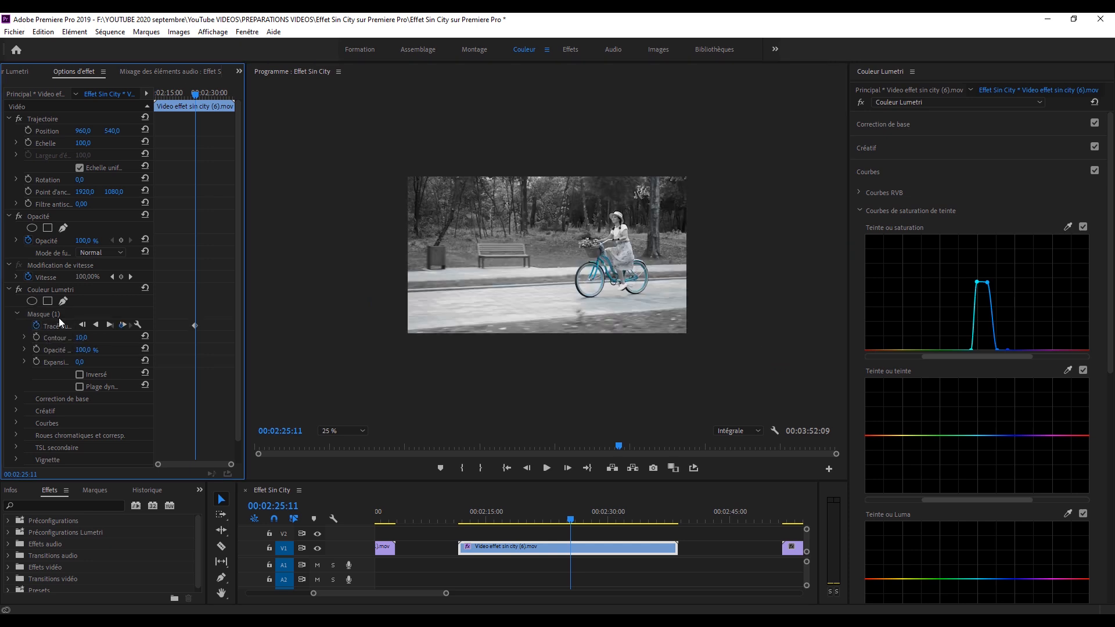
{"action": "left_click", "coordinate": [56, 315]}
{"action": "left_click_drag", "start_coordinate": [81, 337], "coordinate": [149, 338]}
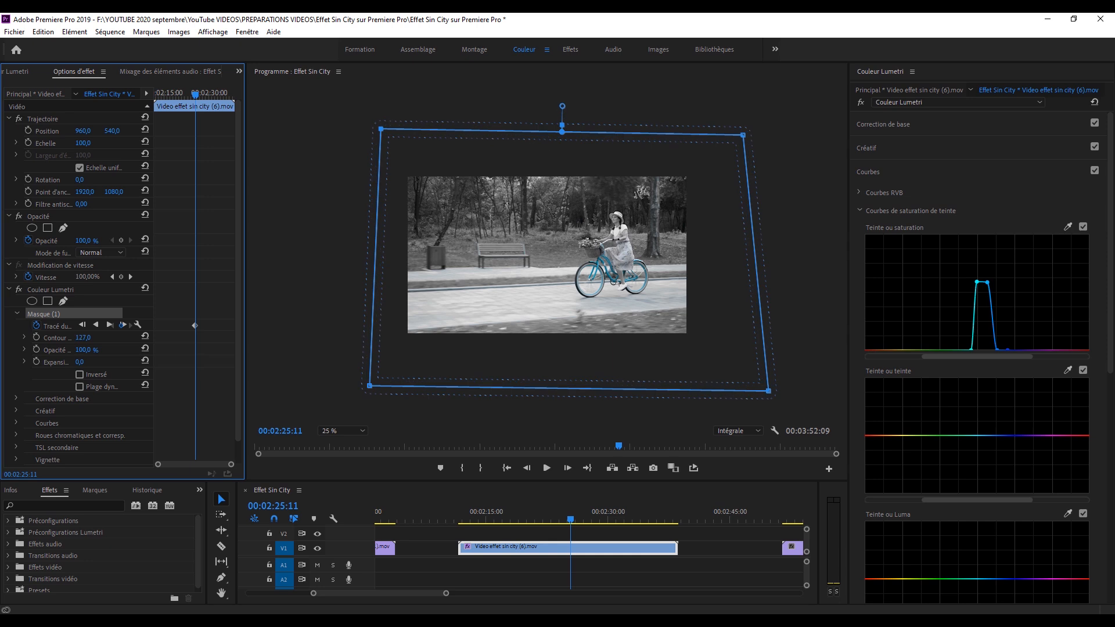
{"action": "left_click_drag", "start_coordinate": [277, 337], "coordinate": [327, 337]}
{"action": "left_click_drag", "start_coordinate": [381, 129], "coordinate": [357, 131]}
{"action": "left_click_drag", "start_coordinate": [370, 385], "coordinate": [360, 387]}
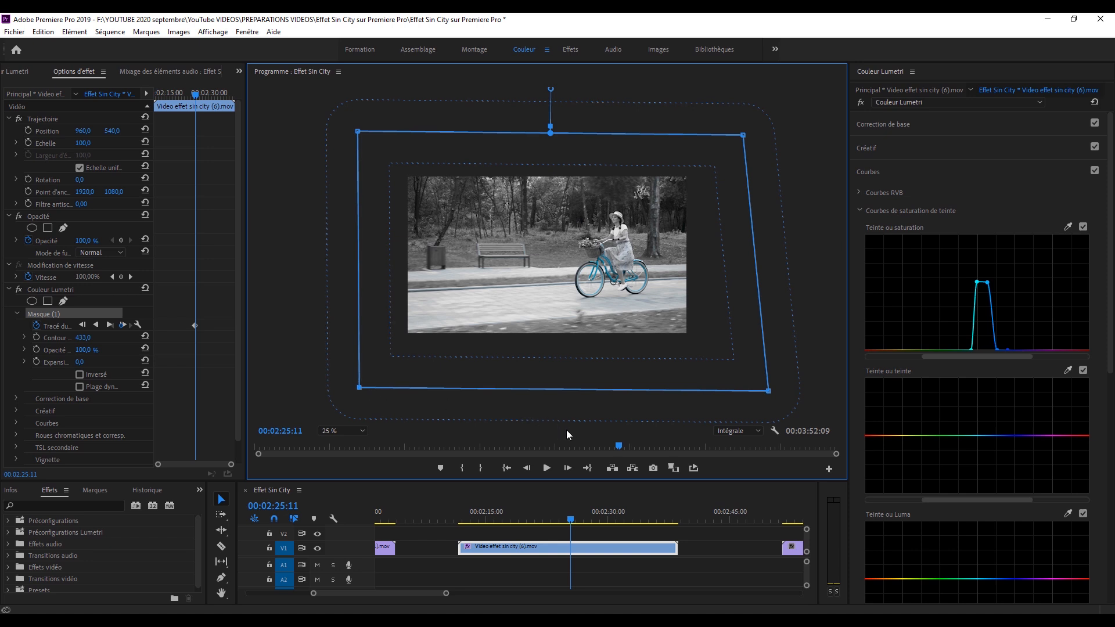
Advance frame by frame to 00:02:26:06, shifting the mask rightward with the tree trunk until it leaves the frame.
{"action": "left_click", "coordinate": [572, 465]}
{"action": "left_click_drag", "start_coordinate": [462, 296], "coordinate": [464, 297]}
{"action": "left_click", "coordinate": [566, 468]}
{"action": "left_click_drag", "start_coordinate": [529, 250], "coordinate": [704, 262]}
{"action": "left_click", "coordinate": [567, 468]}
{"action": "left_click", "coordinate": [569, 469]}
{"action": "left_click", "coordinate": [567, 469]}
{"action": "left_click", "coordinate": [567, 468]}
{"action": "left_click", "coordinate": [567, 468]}
{"action": "left_click", "coordinate": [568, 468]}
{"action": "left_click", "coordinate": [567, 469]}
{"action": "left_click", "coordinate": [567, 469]}
{"action": "left_click", "coordinate": [567, 469]}
{"action": "left_click", "coordinate": [568, 469]}
{"action": "left_click", "coordinate": [567, 468]}
{"action": "left_click", "coordinate": [568, 468]}
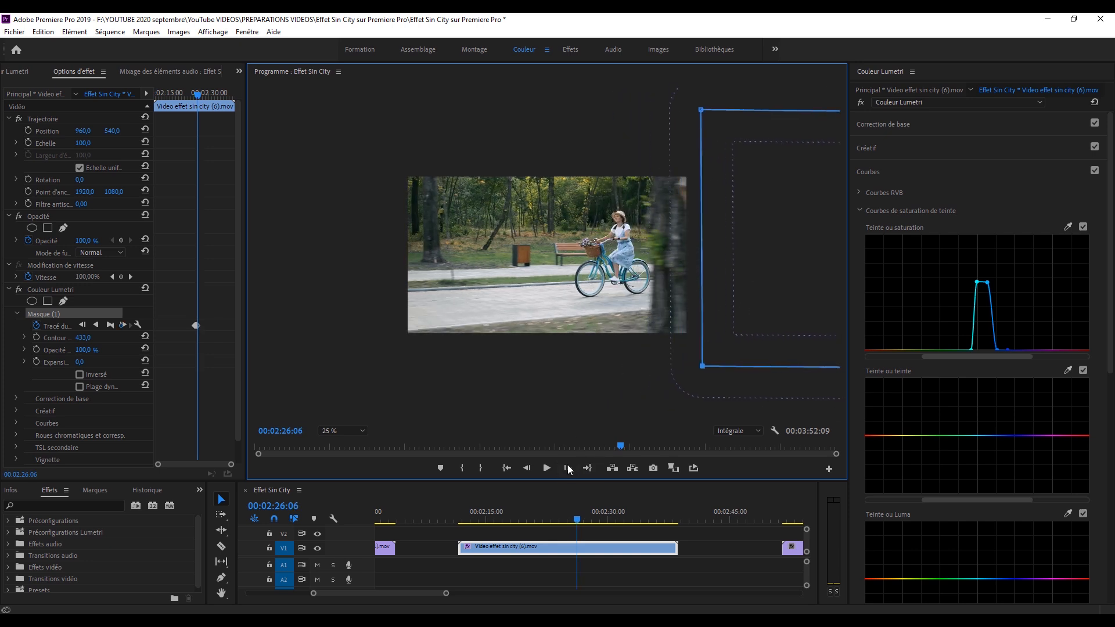
Fit the program view, play the masked tree transition from about 00:02:23:01, and return to 00:02:25:19.
{"action": "left_click", "coordinate": [344, 430]}
{"action": "left_click", "coordinate": [349, 447]}
{"action": "left_click_drag", "start_coordinate": [577, 515], "coordinate": [552, 515]}
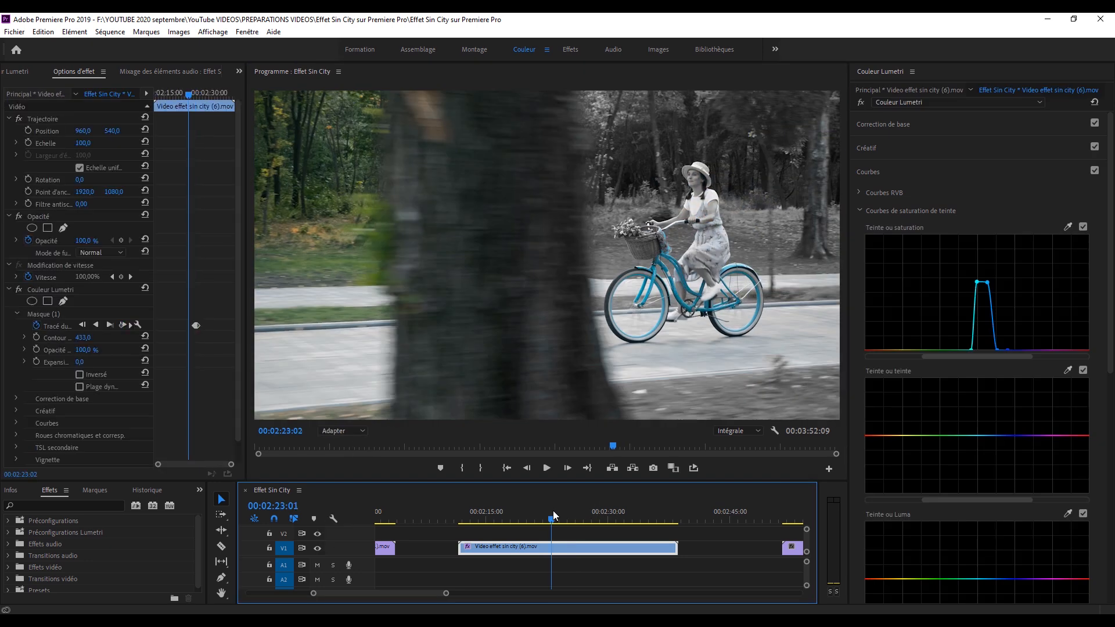
{"action": "key", "text": "space"}
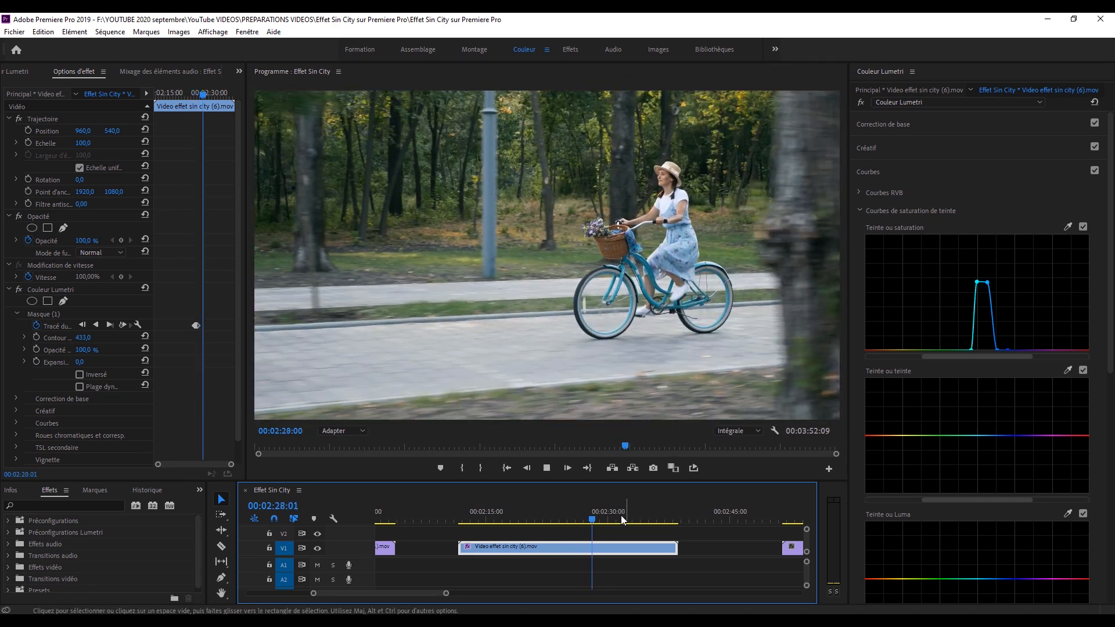
{"action": "left_click_drag", "start_coordinate": [592, 515], "coordinate": [574, 520]}
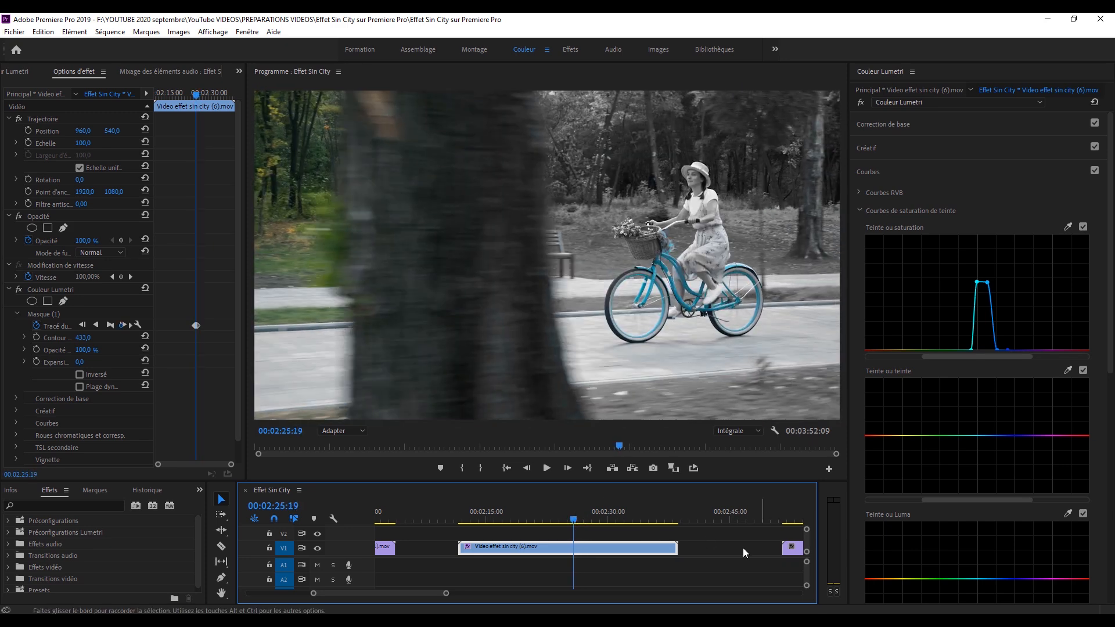
Go to the red car clip, Video effet sin city (8).mov, and place the playhead at 00:02:54:17.
{"action": "scroll", "coordinate": [652, 548], "scroll_direction": "down", "scroll_amount": 3}
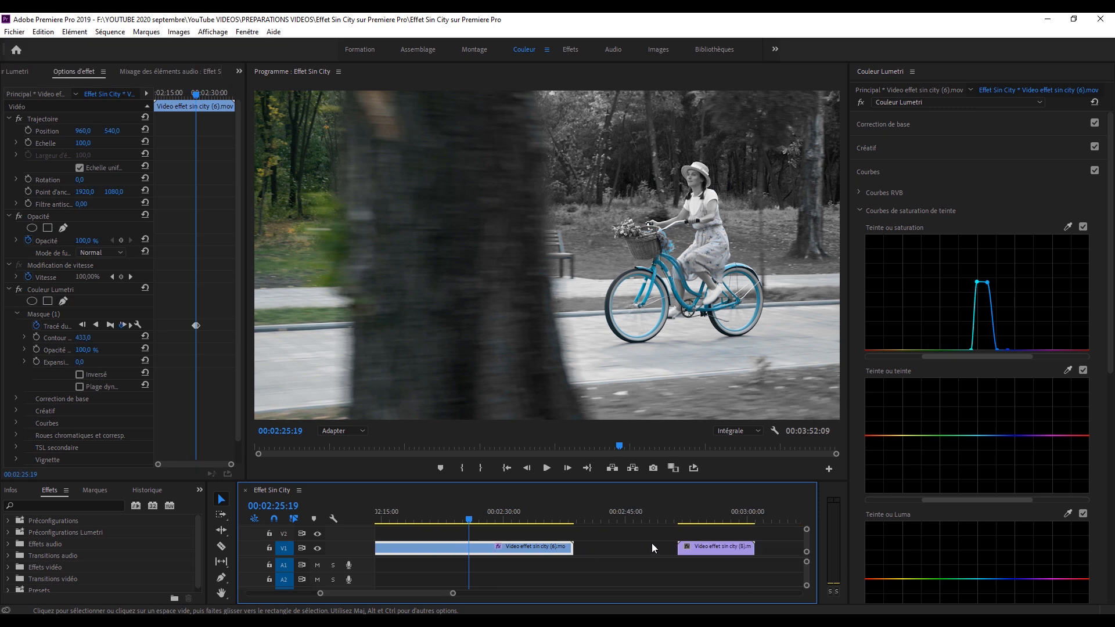
{"action": "scroll", "coordinate": [651, 546], "scroll_direction": "down", "scroll_amount": 5}
{"action": "left_click", "coordinate": [595, 510]}
{"action": "scroll", "coordinate": [603, 510], "scroll_direction": "down", "scroll_amount": 4}
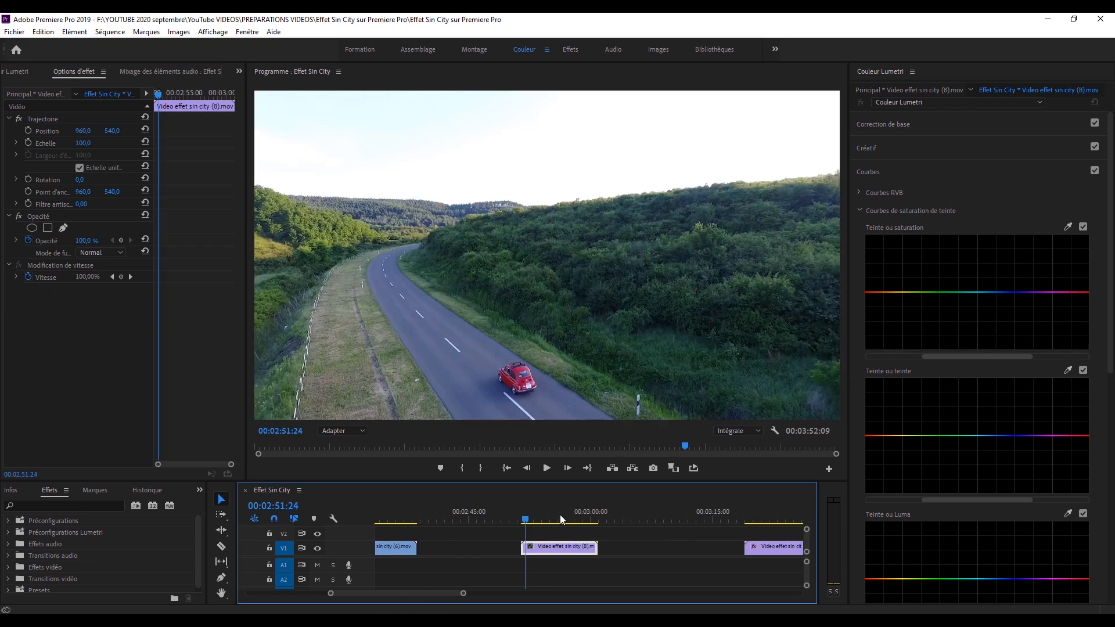
{"action": "mouse_move", "coordinate": [528, 512]}
{"action": "left_mouse_down"}
{"action": "mouse_move", "coordinate": [559, 506]}
{"action": "mouse_move", "coordinate": [543, 512]}
{"action": "left_mouse_up"}
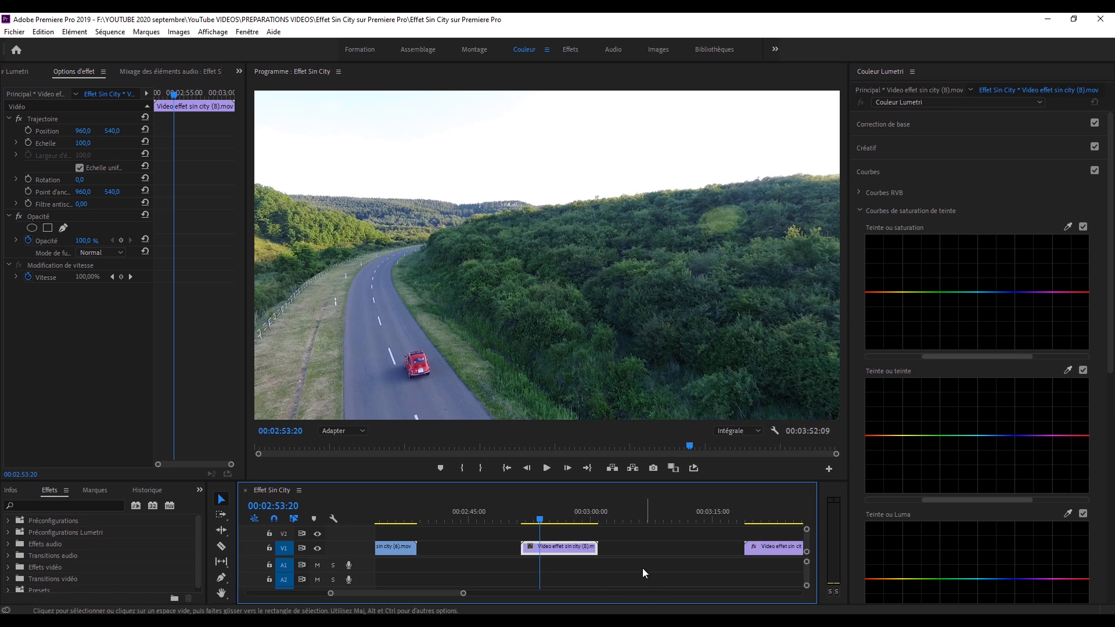
{"action": "left_click_drag", "start_coordinate": [544, 520], "coordinate": [547, 519]}
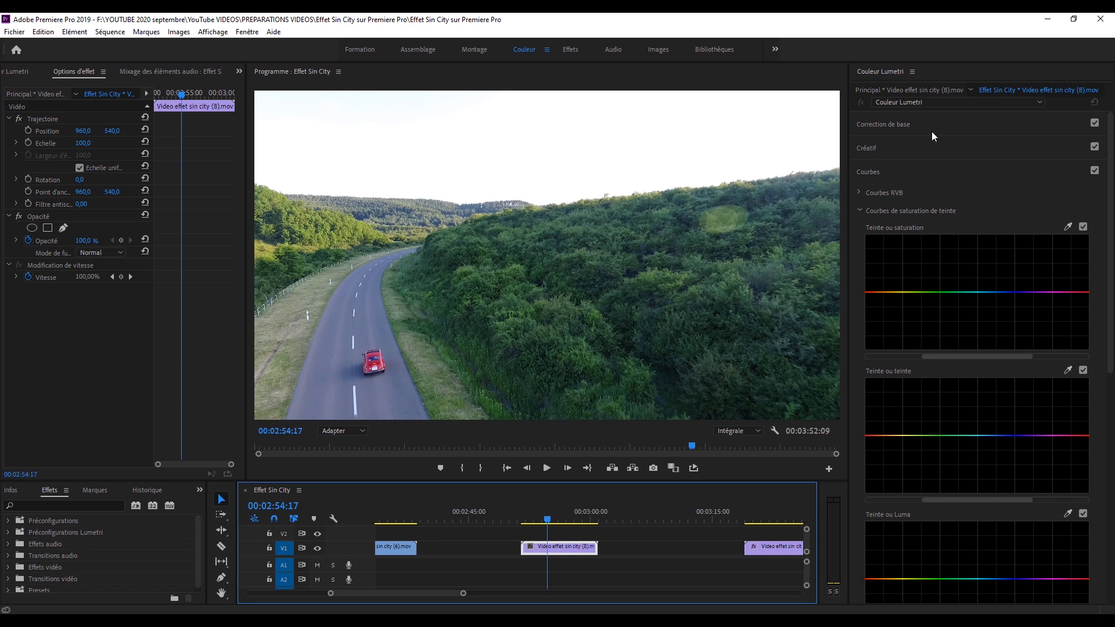
Sample the car's red in the Teinte ou saturation curve and pull every hue outside the red range down to zero saturation.
{"action": "left_click", "coordinate": [1069, 227]}
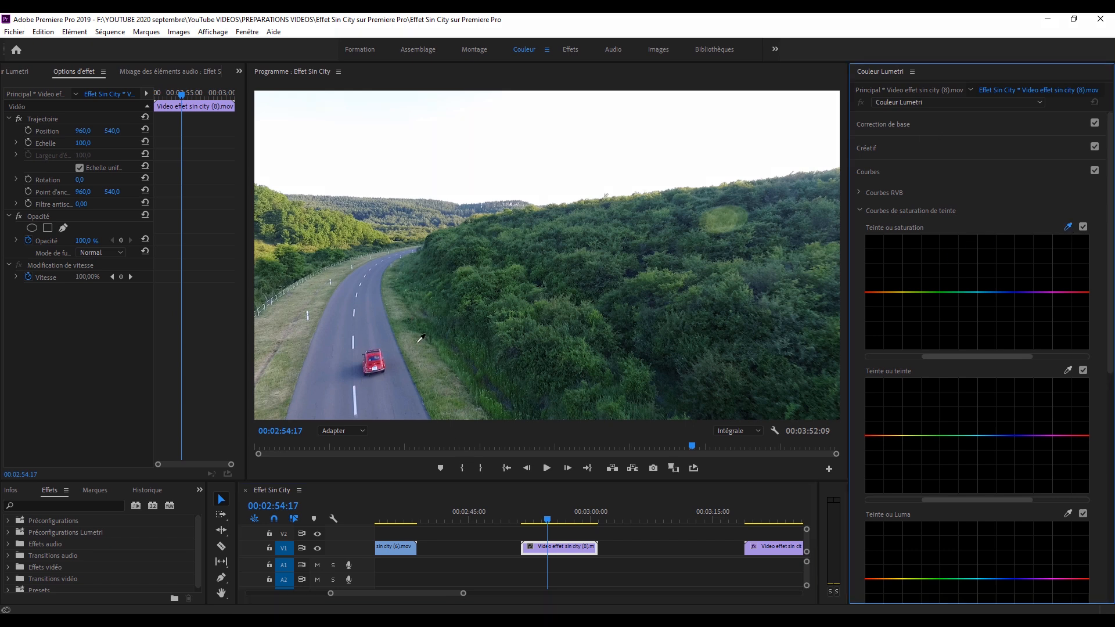
{"action": "left_click", "coordinate": [380, 350]}
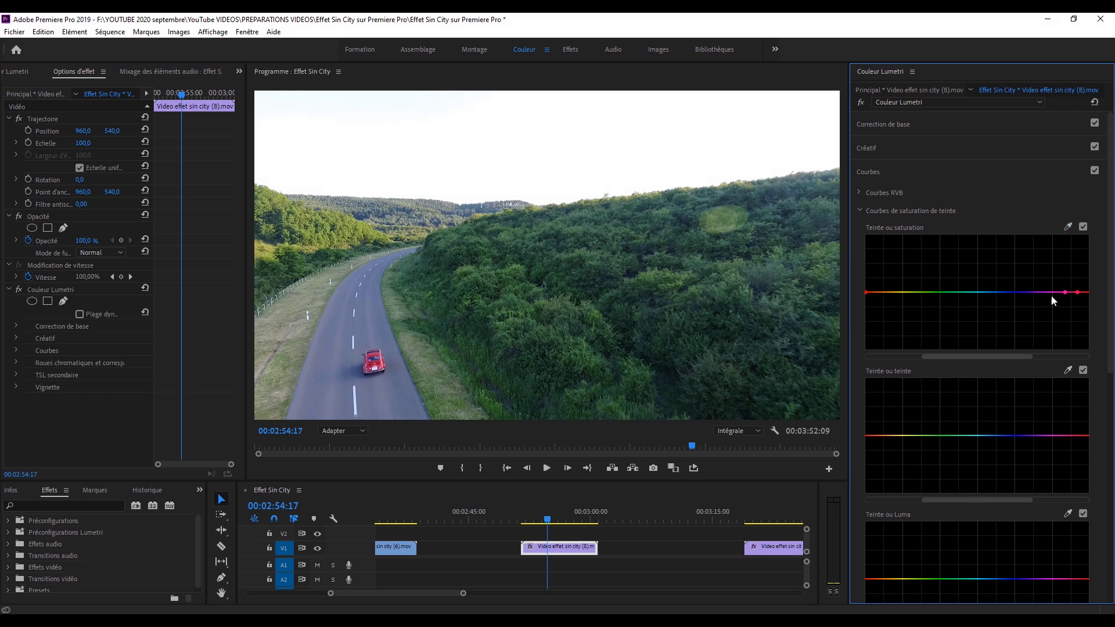
{"action": "left_click_drag", "start_coordinate": [1057, 308], "coordinate": [1059, 352]}
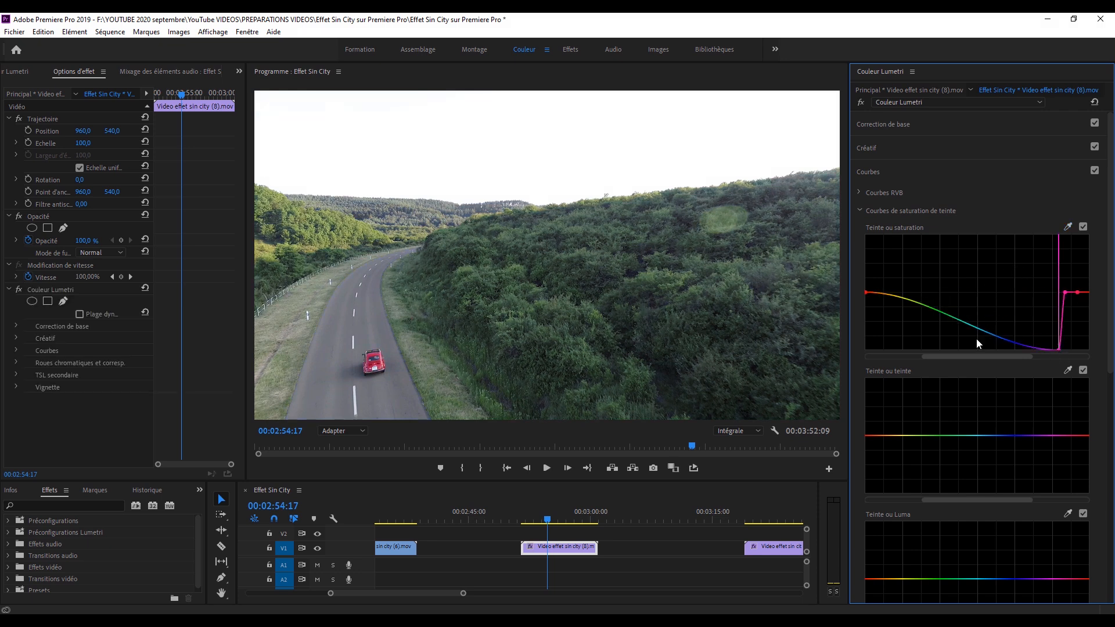
{"action": "left_click_drag", "start_coordinate": [872, 296], "coordinate": [877, 349]}
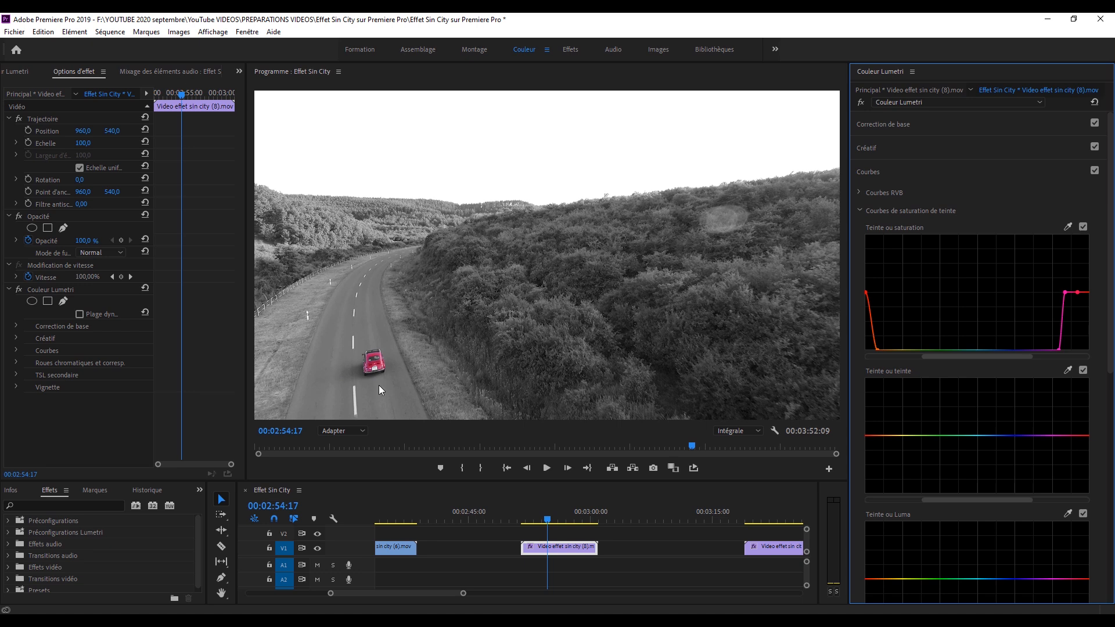
View the car at 150 %, sample its colour in the Teinte ou teinte curve, and lower the magenta hues slightly toward red.
{"action": "left_click", "coordinate": [329, 430]}
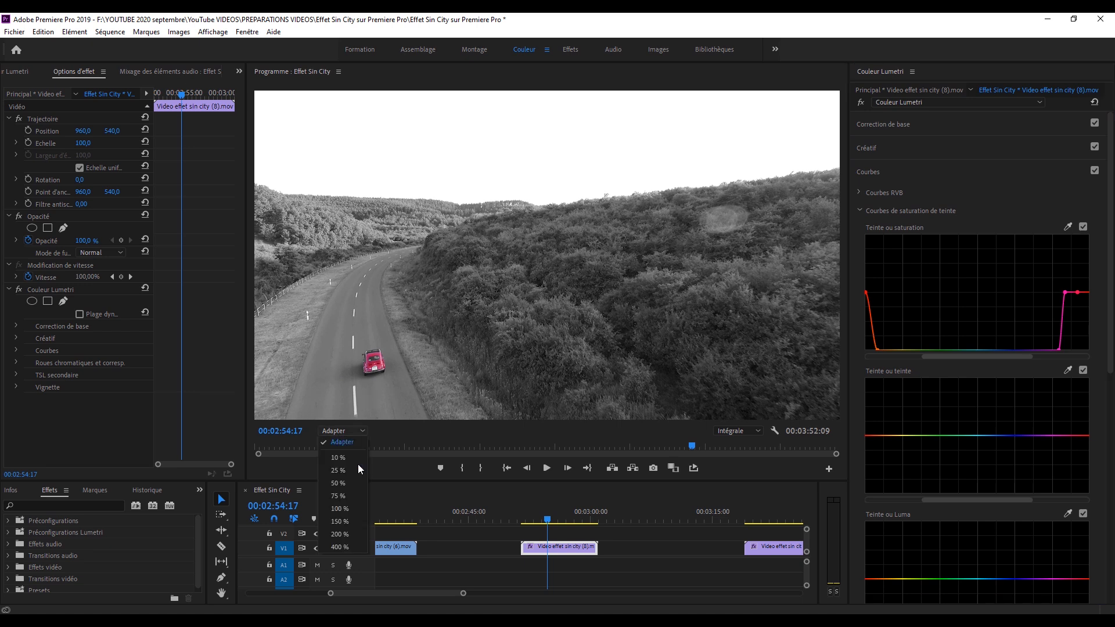
{"action": "left_click", "coordinate": [339, 521]}
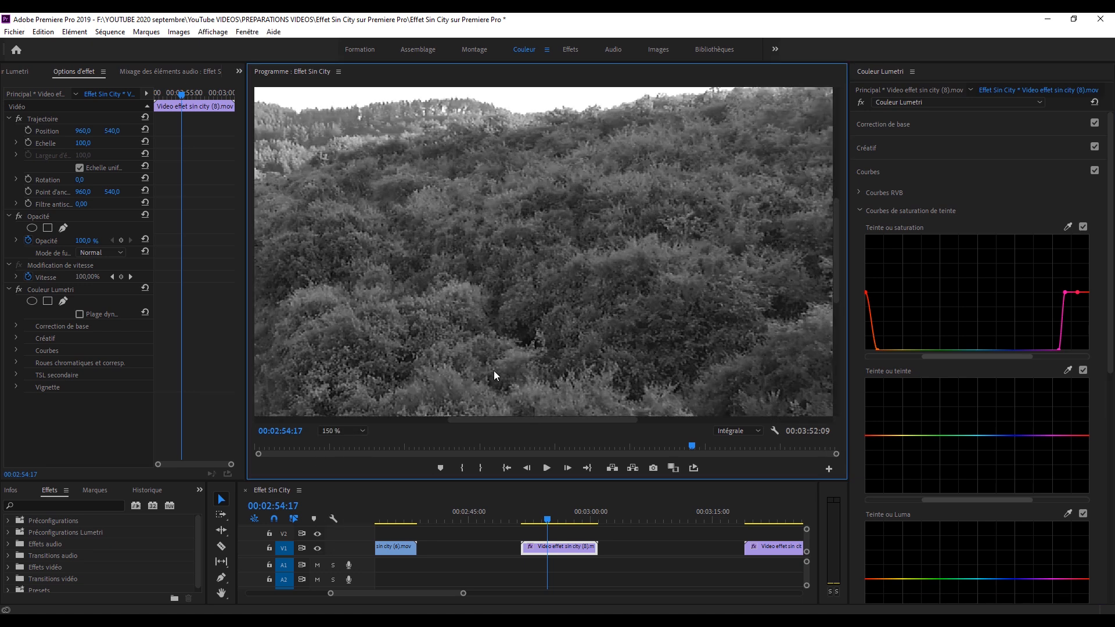
{"action": "key", "text": "h"}
{"action": "left_click_drag", "start_coordinate": [652, 189], "coordinate": [651, 304]}
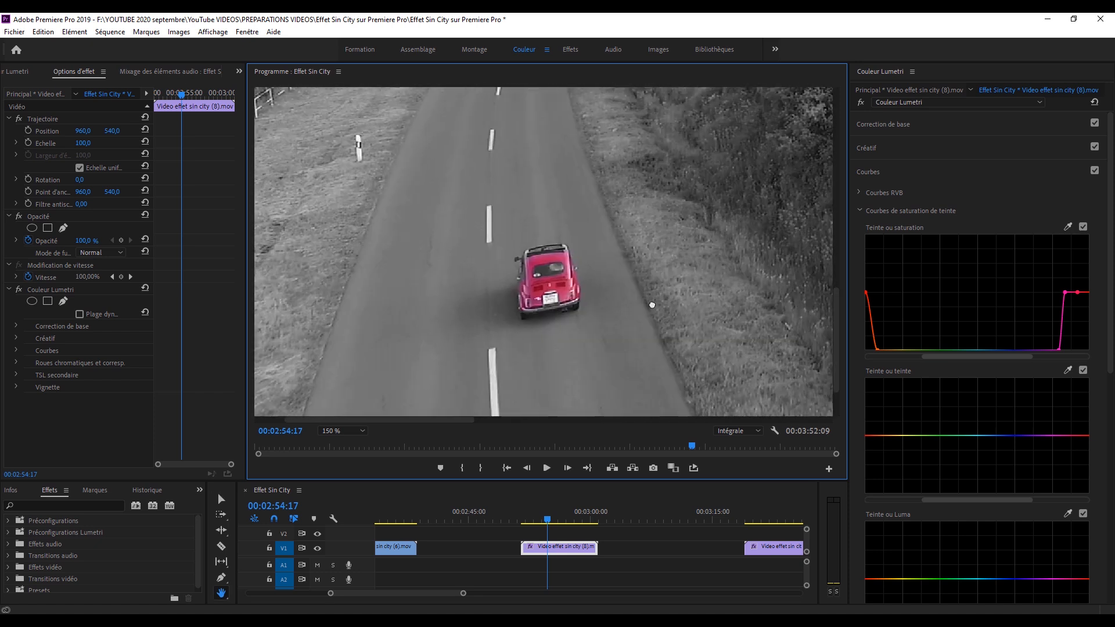
{"action": "left_click", "coordinate": [1067, 370]}
{"action": "left_click", "coordinate": [556, 254]}
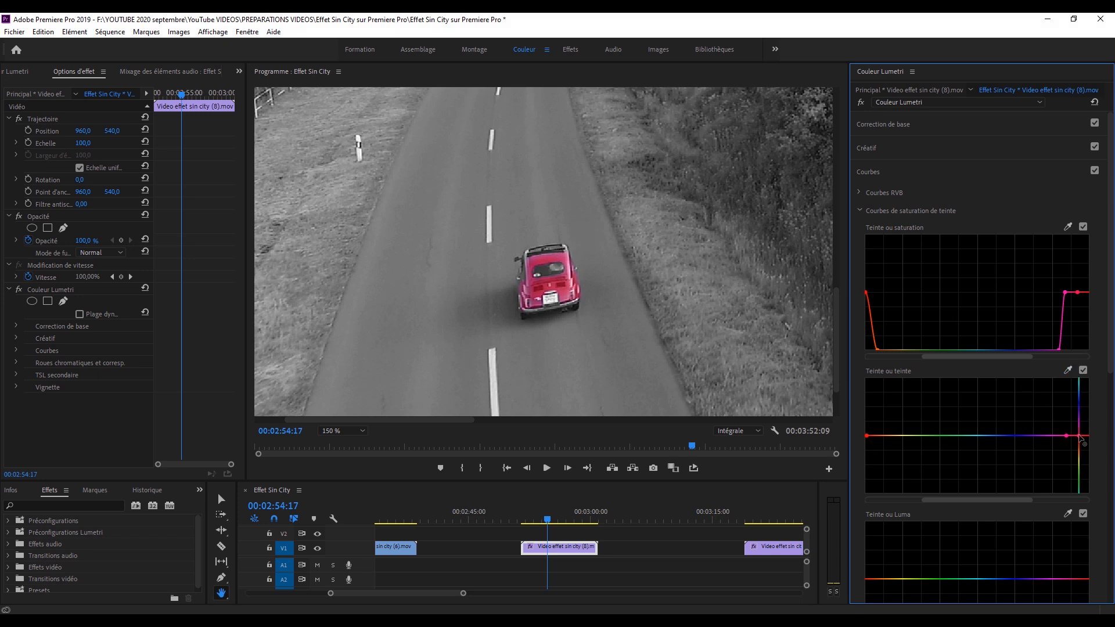
{"action": "mouse_move", "coordinate": [1079, 438]}
{"action": "left_mouse_down"}
{"action": "mouse_move", "coordinate": [1050, 452]}
{"action": "mouse_move", "coordinate": [1051, 442]}
{"action": "mouse_move", "coordinate": [1081, 444]}
{"action": "left_mouse_up"}
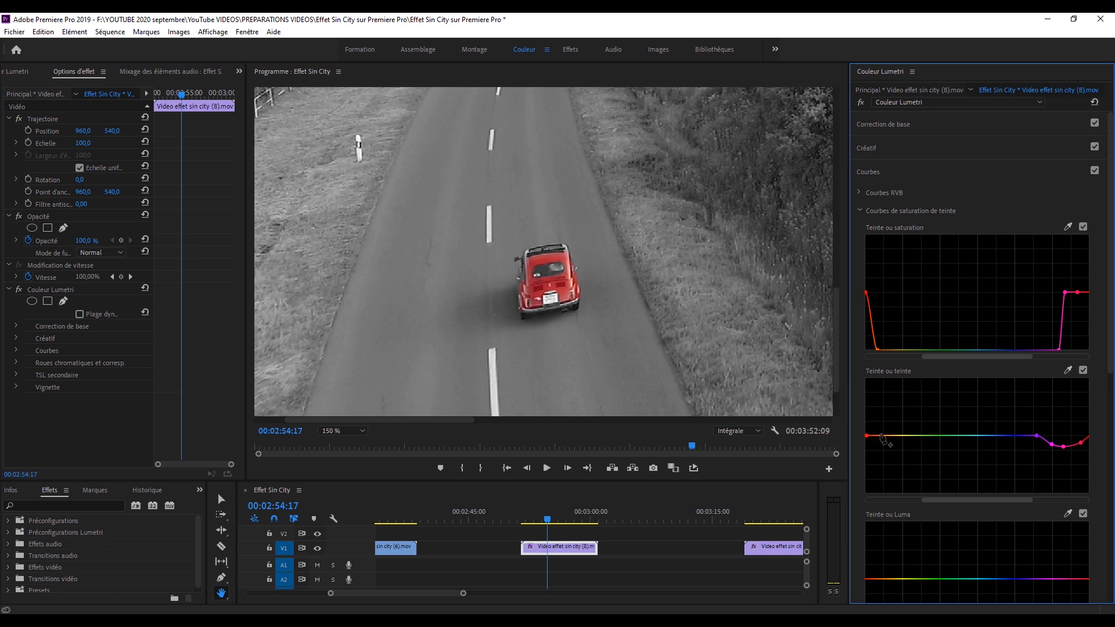
{"action": "left_click_drag", "start_coordinate": [868, 438], "coordinate": [866, 436]}
{"action": "left_click_drag", "start_coordinate": [1063, 446], "coordinate": [1062, 448]}
Compare the car with the Teinte ou saturation curve off and on, fit the program view, and play from 00:02:54:17.
{"action": "left_click", "coordinate": [1083, 227]}
{"action": "left_click", "coordinate": [1084, 227]}
{"action": "left_click", "coordinate": [356, 431]}
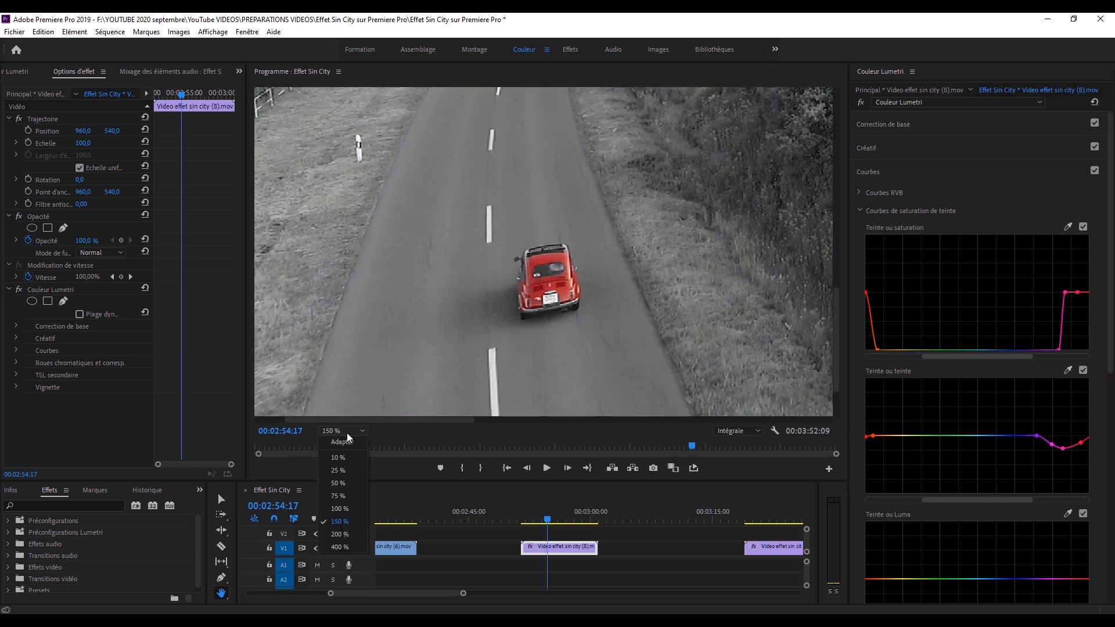
{"action": "left_click", "coordinate": [340, 446]}
{"action": "key", "text": "space"}
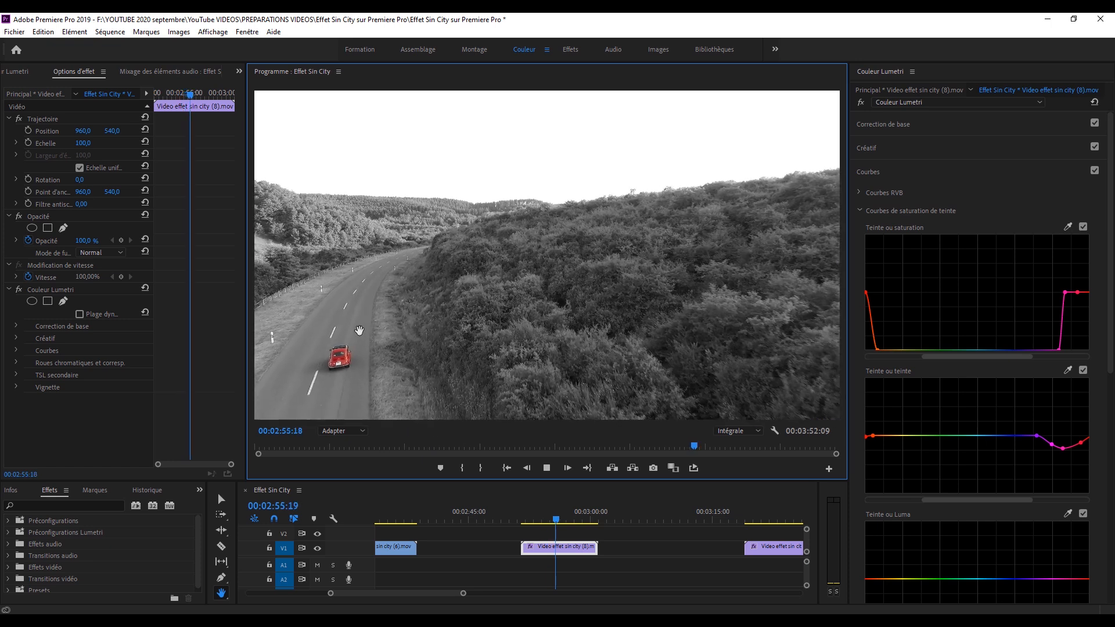
{"action": "key", "text": "space"}
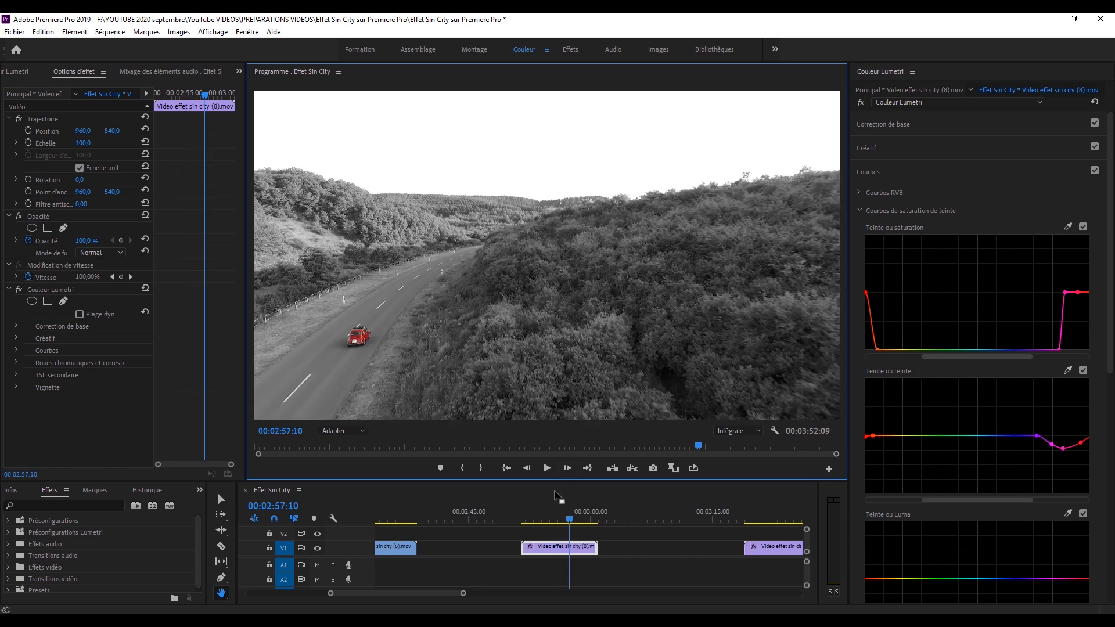
Save the project and replay the red car clip from near its start, stopping at 00:02:57:22.
{"action": "left_click", "coordinate": [554, 519]}
{"action": "key", "text": "ctrl+s"}
{"action": "left_click_drag", "start_coordinate": [552, 520], "coordinate": [529, 524]}
{"action": "key", "text": "space"}
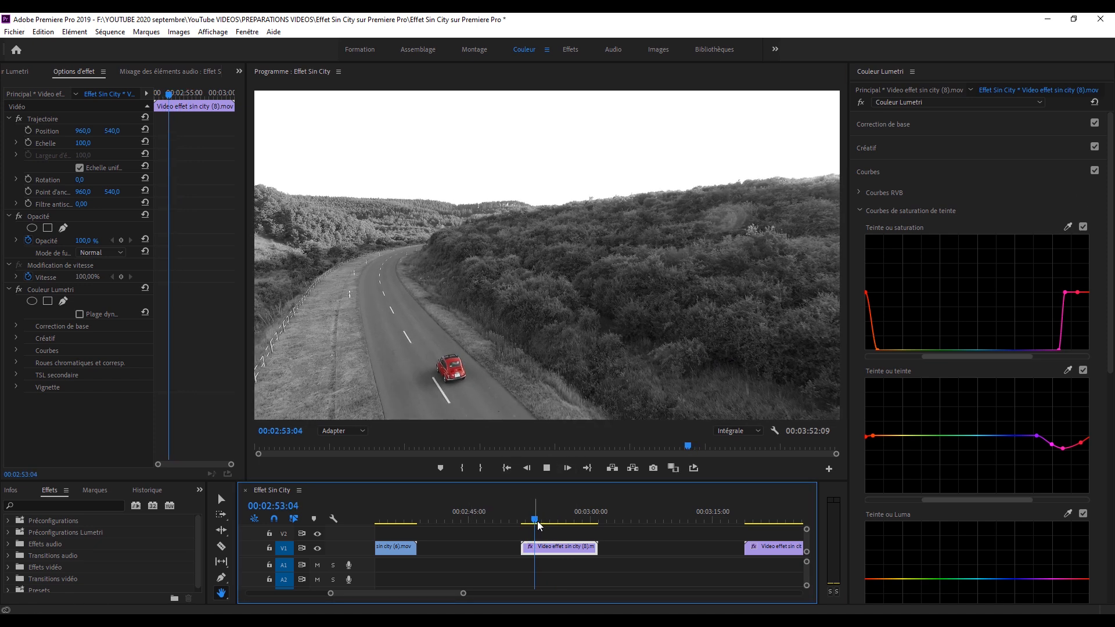
{"action": "left_click", "coordinate": [540, 520]}
{"action": "key", "text": "space"}
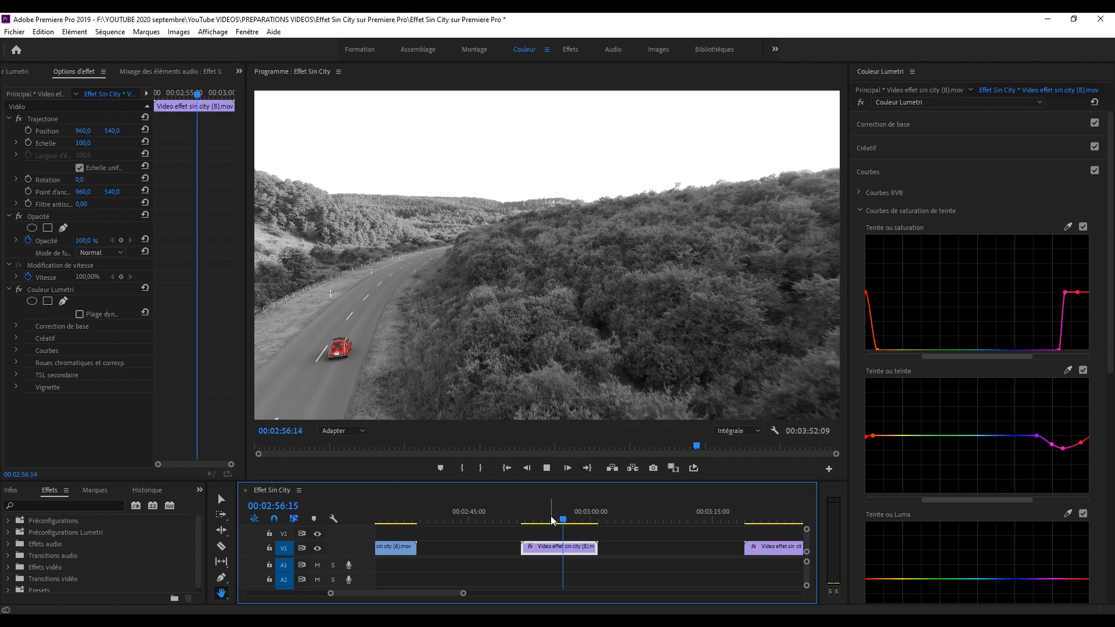
{"action": "key", "text": "space"}
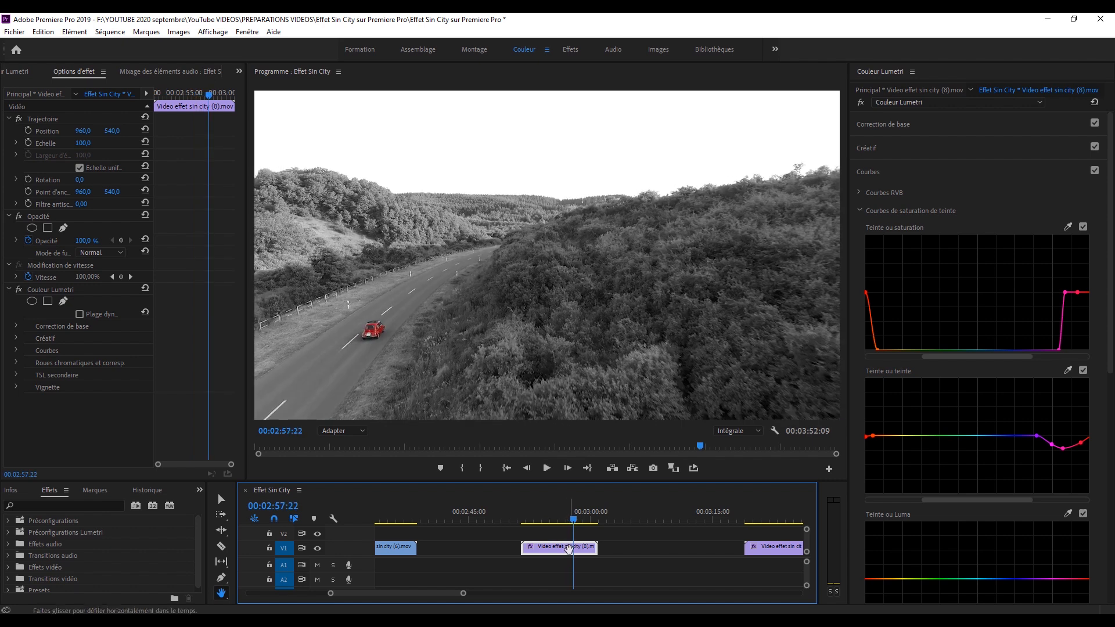
Cut the red car clip at 00:02:57:22 and apply the default transition at the cut.
{"action": "left_click_drag", "start_coordinate": [463, 593], "coordinate": [430, 592]}
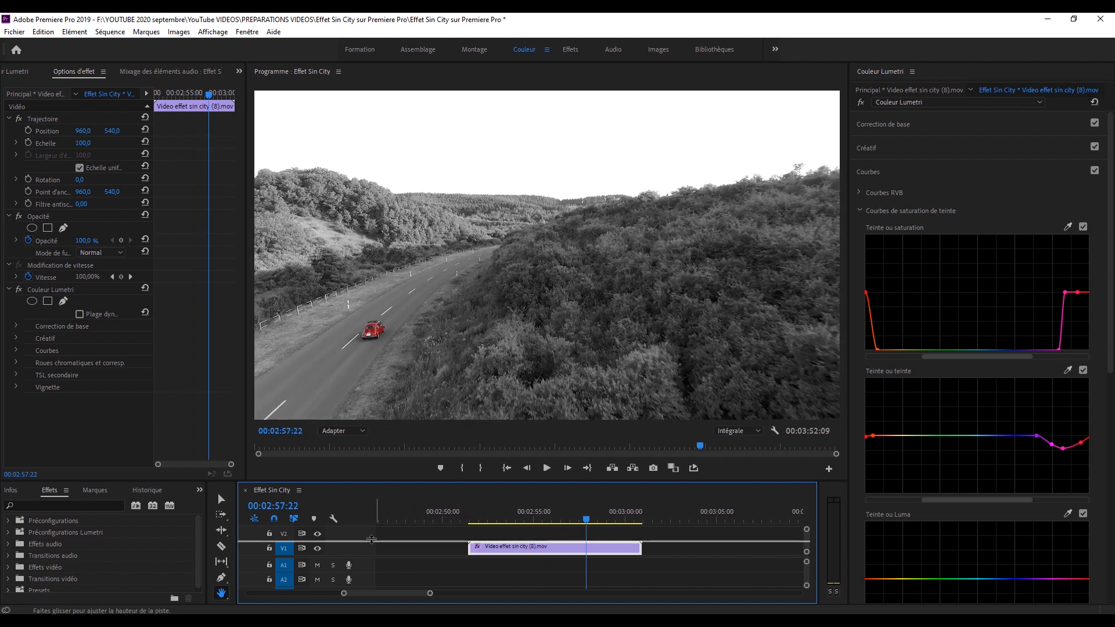
{"action": "key", "text": "c"}
{"action": "left_click", "coordinate": [587, 548]}
{"action": "key", "text": "v"}
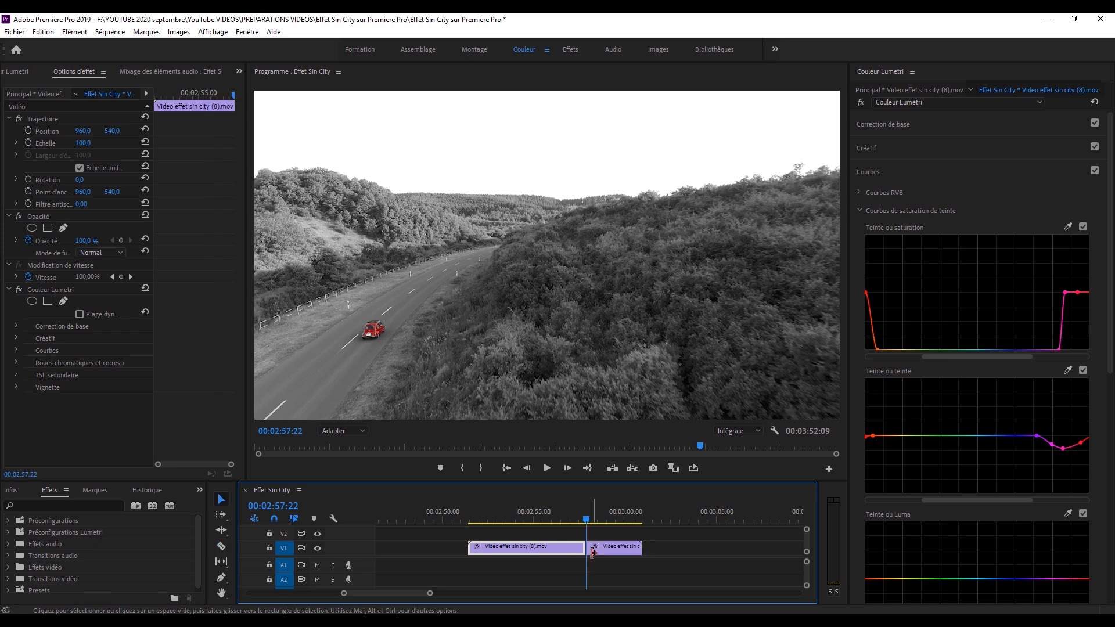
{"action": "right_click", "coordinate": [584, 548]}
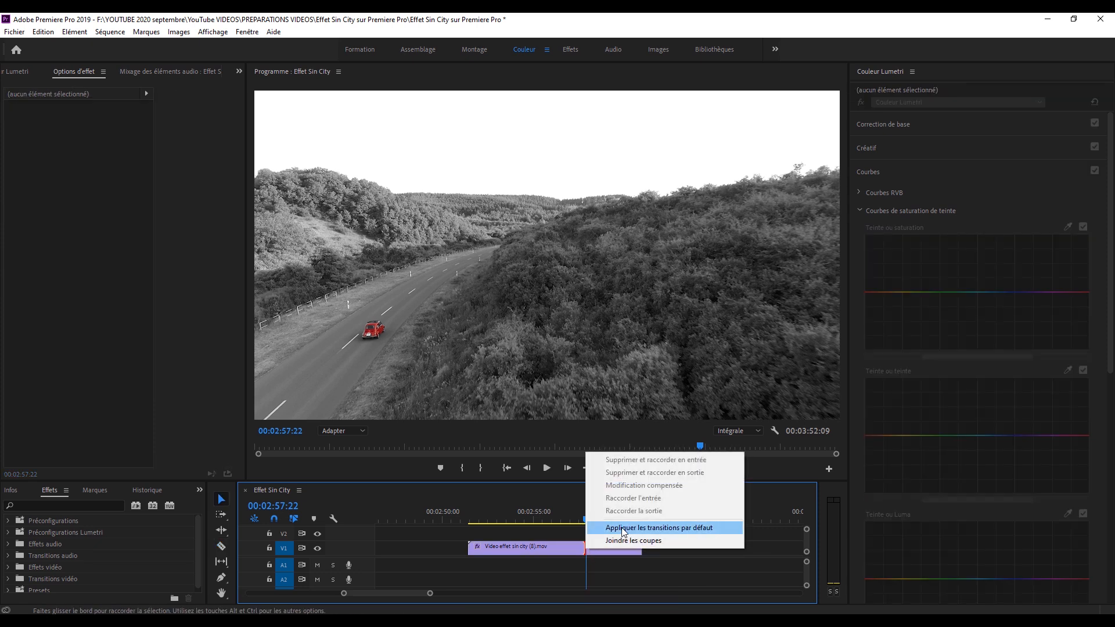
{"action": "left_click", "coordinate": [621, 526]}
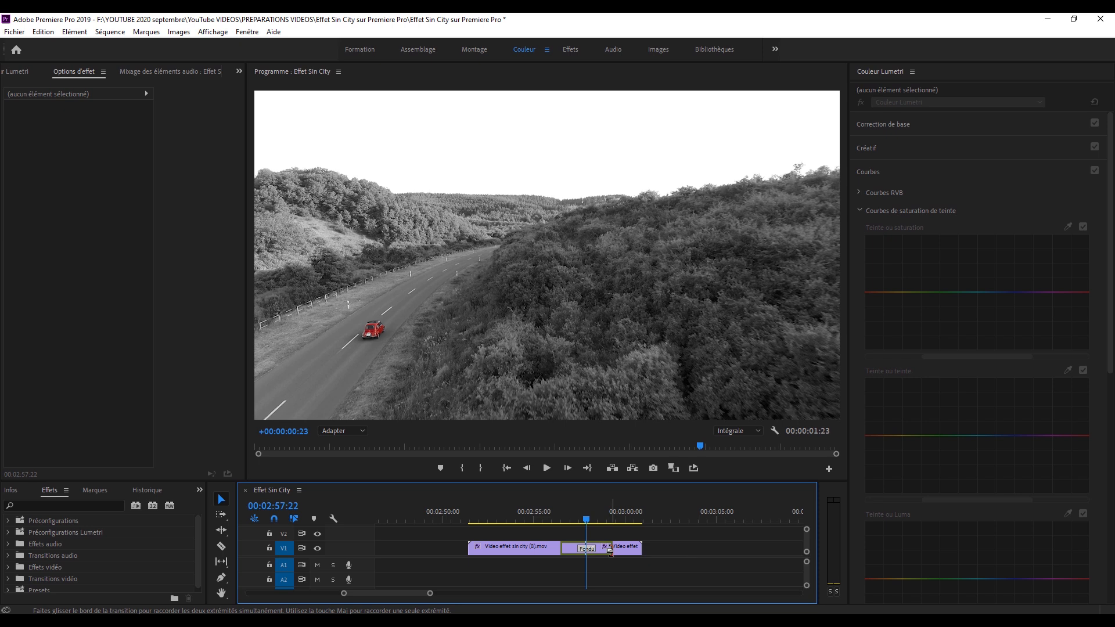
Disable the Couleur Lumetri effect on the car clip's second segment and play through the Fondu enchaîné transition.
{"action": "left_click", "coordinate": [598, 548]}
{"action": "left_click", "coordinate": [606, 509]}
{"action": "left_click", "coordinate": [625, 550]}
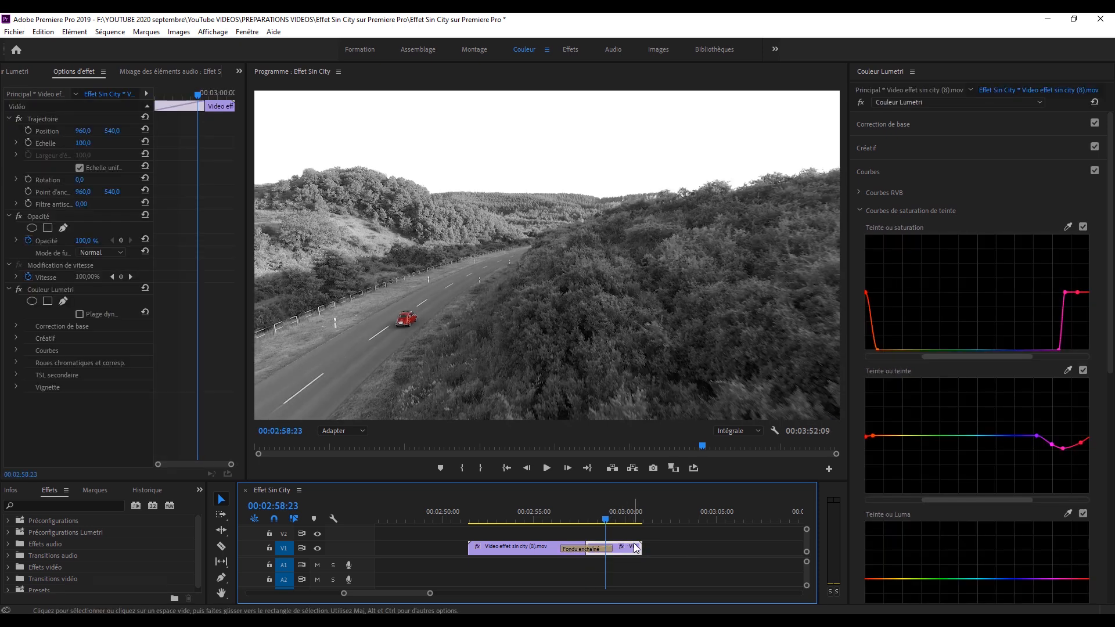
{"action": "left_click", "coordinate": [861, 103]}
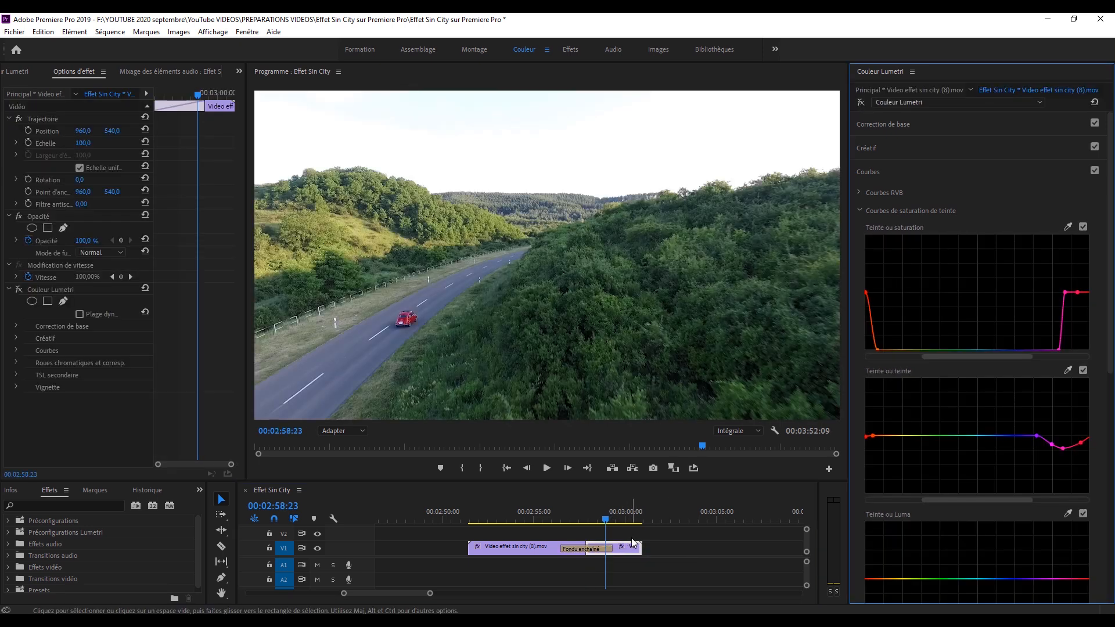
{"action": "left_click_drag", "start_coordinate": [613, 517], "coordinate": [481, 518]}
{"action": "key", "text": "space"}
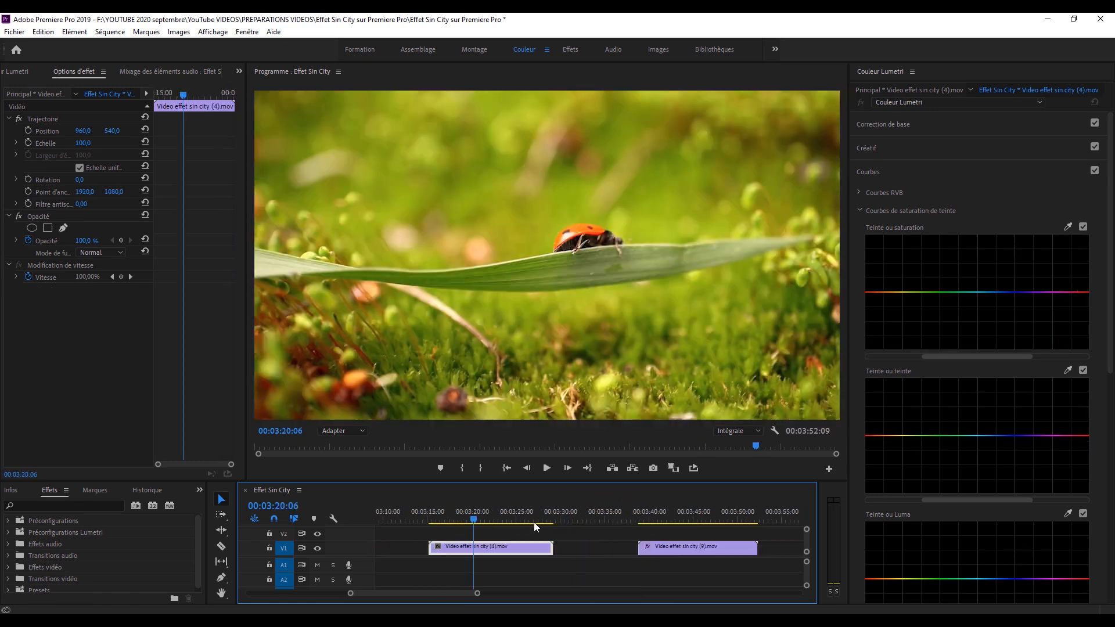
In Video effet sin city (4).mov, sample the ladybug's orange in the Teinte ou saturation curve and desaturate all hues outside red and orange.
{"action": "scroll", "coordinate": [523, 520], "scroll_direction": "down", "scroll_amount": 1}
{"action": "left_click_drag", "start_coordinate": [471, 513], "coordinate": [452, 519]}
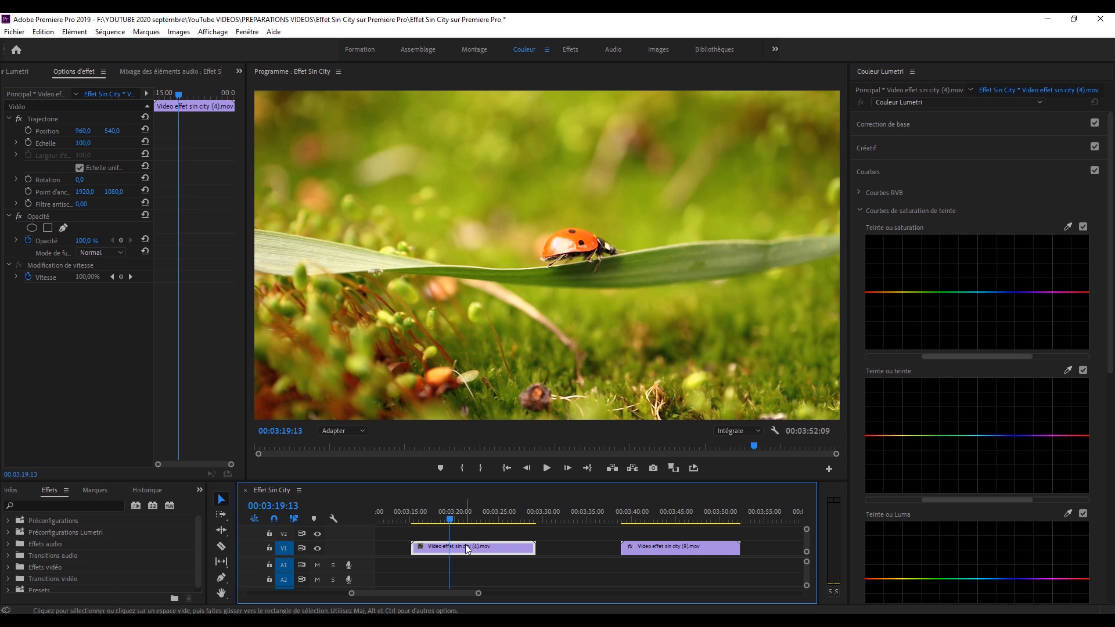
{"action": "left_click", "coordinate": [1067, 226]}
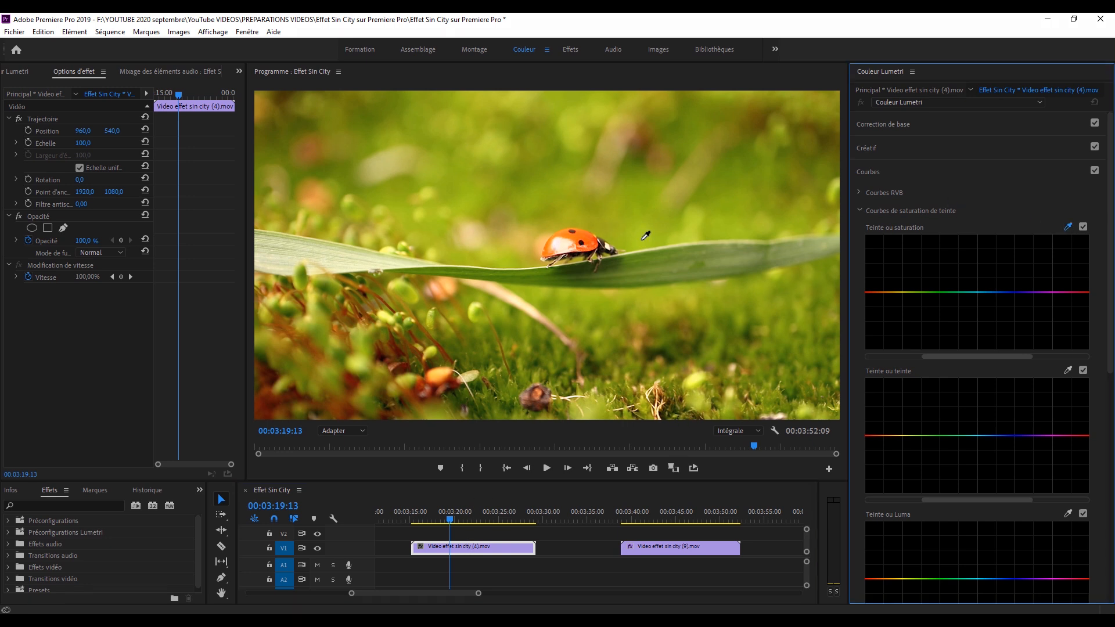
{"action": "left_click", "coordinate": [583, 237]}
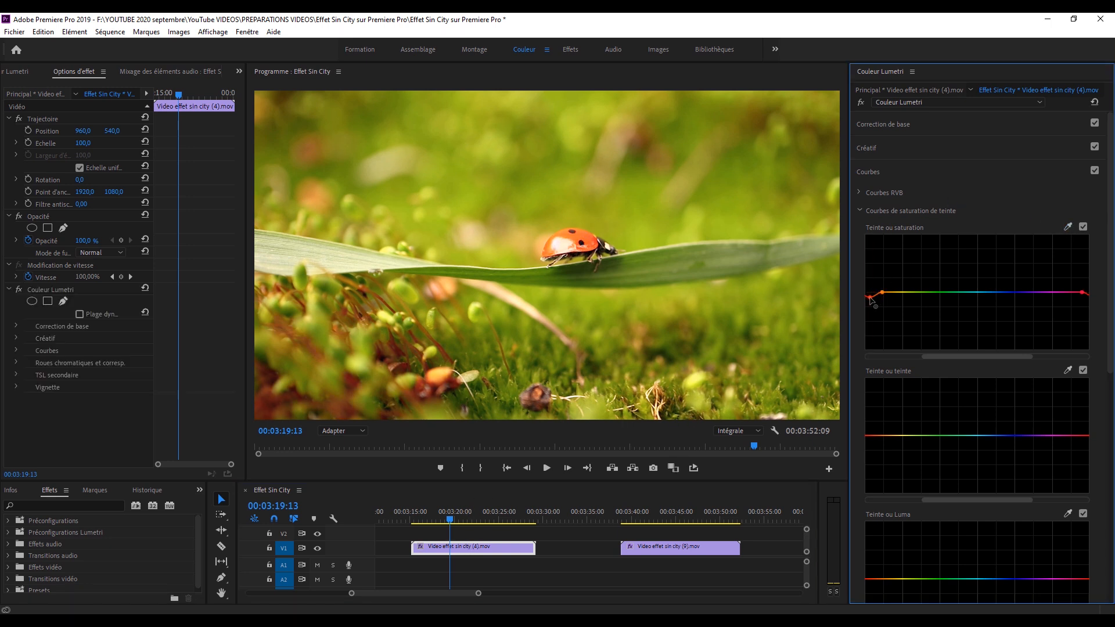
{"action": "left_click_drag", "start_coordinate": [1073, 295], "coordinate": [1075, 356]}
{"action": "mouse_move", "coordinate": [892, 295]}
{"action": "left_mouse_down"}
{"action": "mouse_move", "coordinate": [900, 371]}
{"action": "mouse_move", "coordinate": [881, 349]}
{"action": "mouse_move", "coordinate": [877, 363]}
{"action": "mouse_move", "coordinate": [883, 371]}
{"action": "mouse_move", "coordinate": [877, 297]}
{"action": "mouse_move", "coordinate": [869, 324]}
{"action": "mouse_move", "coordinate": [876, 297]}
{"action": "left_mouse_up"}
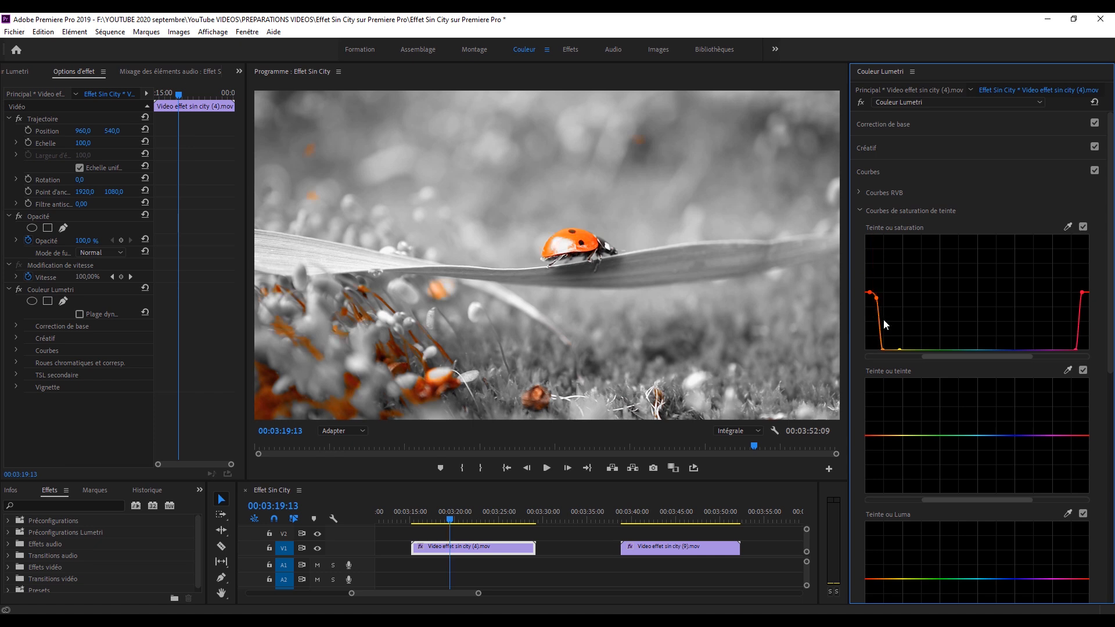
Preview the ladybug clip, add a second Couleur Lumetri effect at 00:03:19:21, and set its Saturation to 0,0.
{"action": "key", "text": "space"}
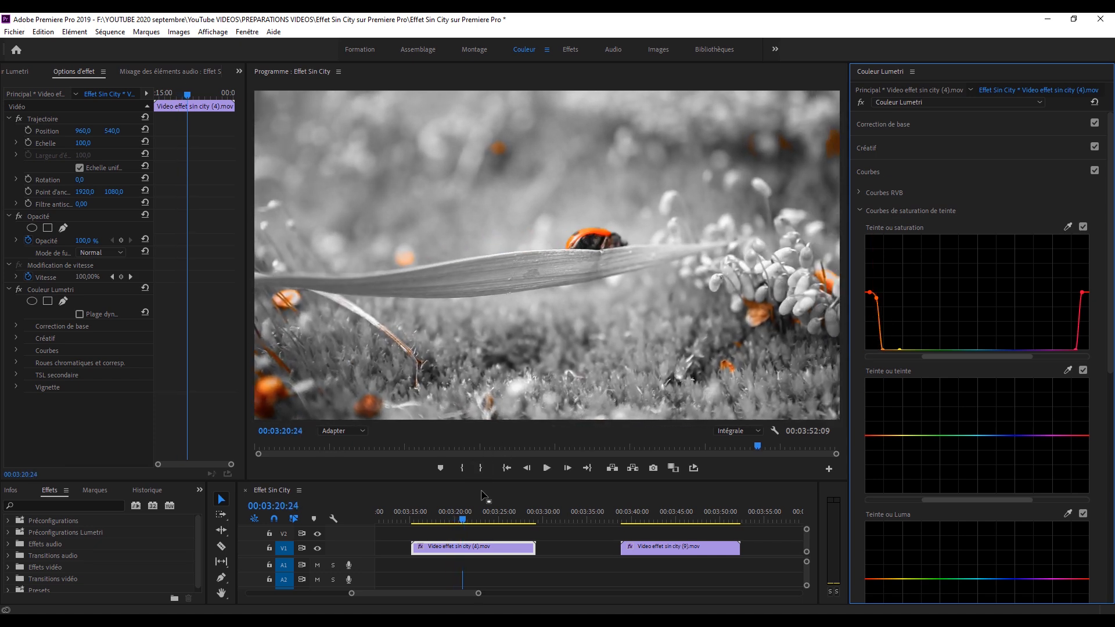
{"action": "mouse_move", "coordinate": [447, 513]}
{"action": "left_mouse_down"}
{"action": "mouse_move", "coordinate": [433, 517]}
{"action": "mouse_move", "coordinate": [452, 517]}
{"action": "left_mouse_up"}
{"action": "left_click", "coordinate": [915, 103]}
{"action": "left_click", "coordinate": [934, 128]}
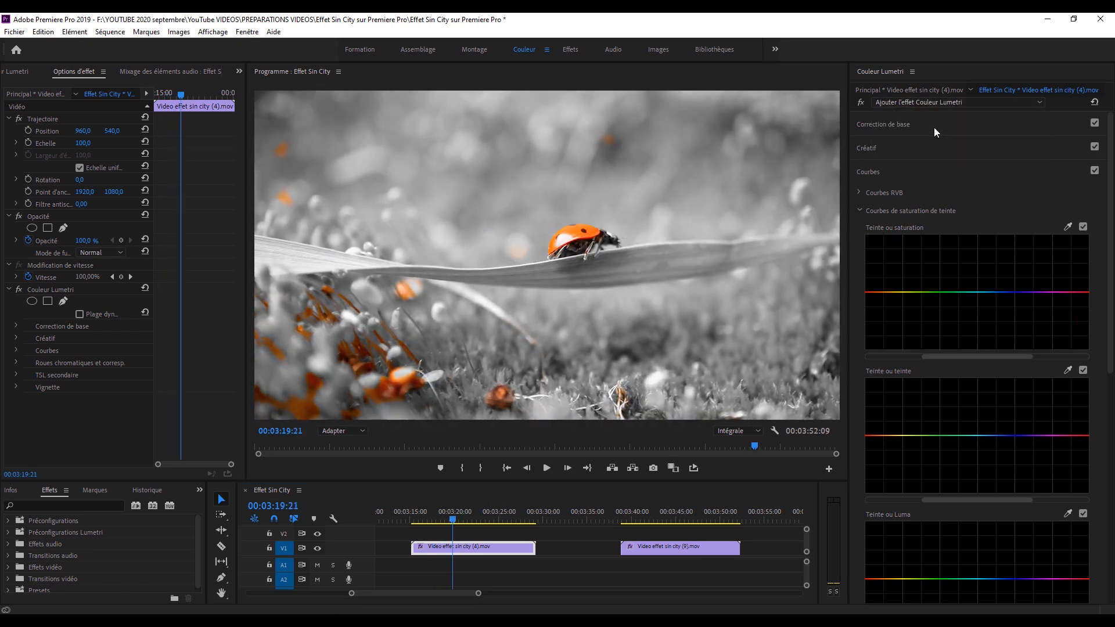
{"action": "left_click", "coordinate": [908, 123]}
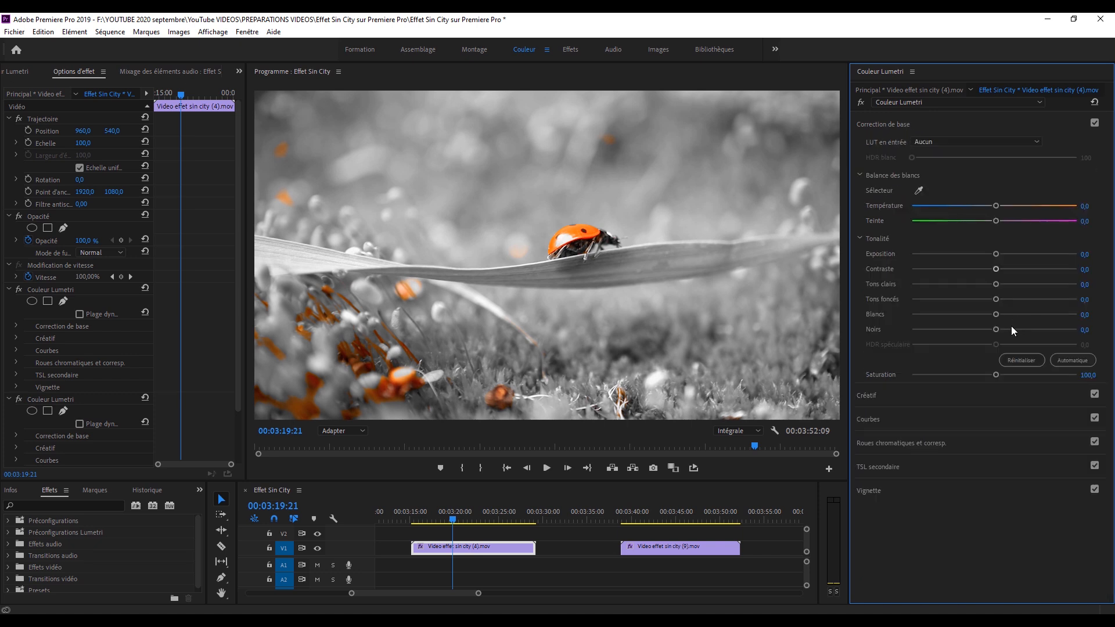
{"action": "left_click_drag", "start_coordinate": [996, 375], "coordinate": [912, 376]}
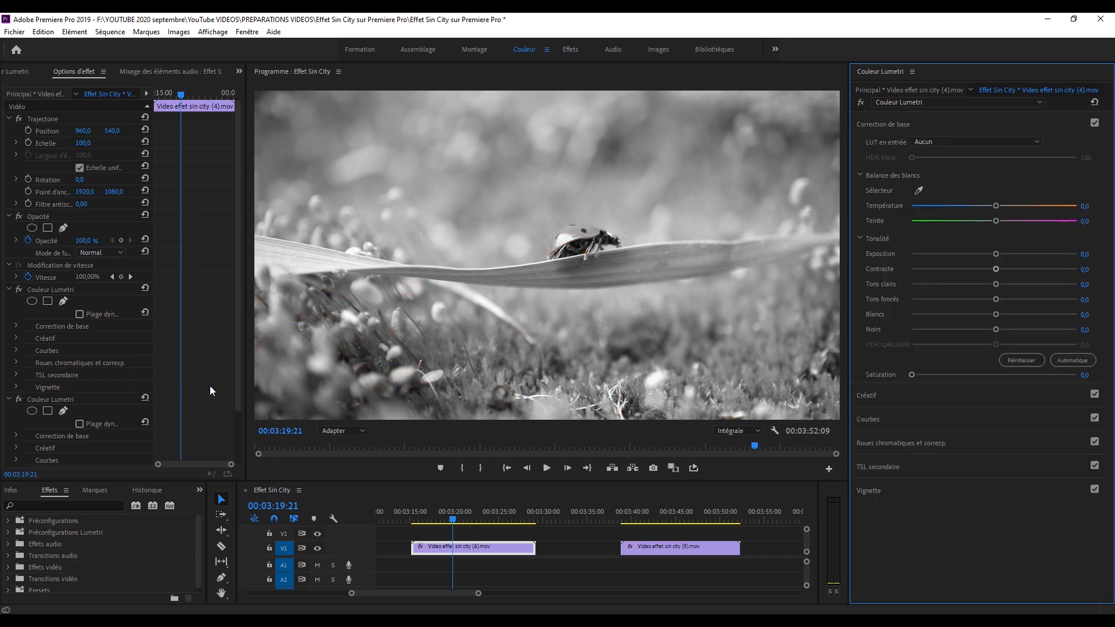
Add an elliptical mask to the second Couleur Lumetri effect, shape it closely around the ladybug, and invert it.
{"action": "scroll", "coordinate": [210, 386], "scroll_direction": "down", "scroll_amount": 2}
{"action": "left_click", "coordinate": [68, 340]}
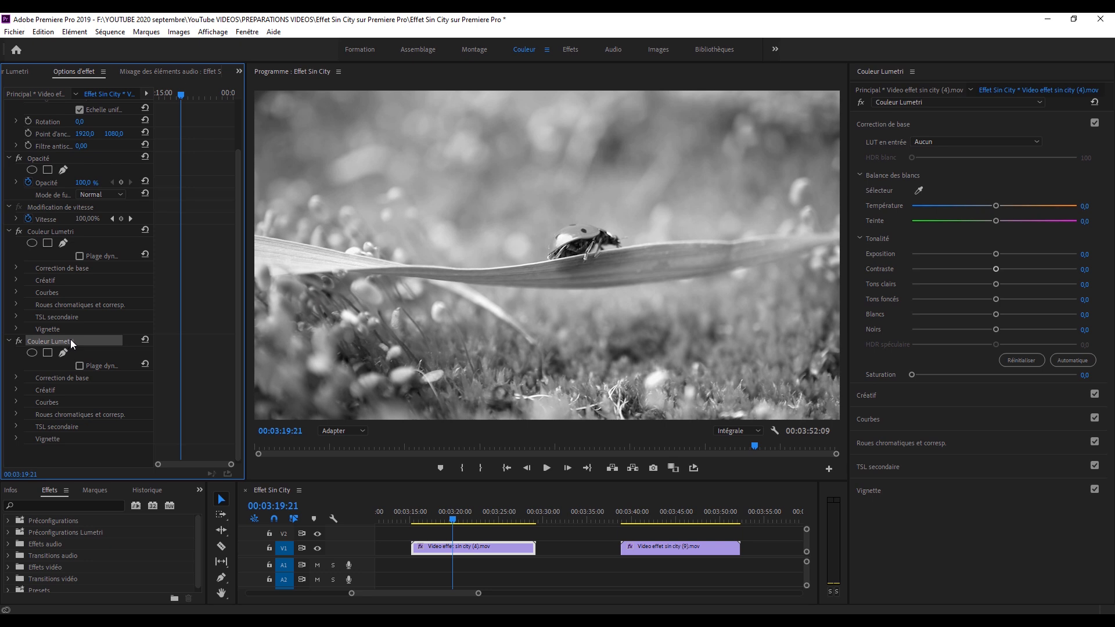
{"action": "left_click", "coordinate": [31, 353]}
{"action": "left_click_drag", "start_coordinate": [548, 244], "coordinate": [594, 226]}
{"action": "left_click_drag", "start_coordinate": [581, 156], "coordinate": [581, 214]}
{"action": "left_click_drag", "start_coordinate": [581, 320], "coordinate": [584, 274]}
{"action": "mouse_move", "coordinate": [509, 247]}
{"action": "left_mouse_down"}
{"action": "mouse_move", "coordinate": [537, 245]}
{"action": "mouse_move", "coordinate": [524, 245]}
{"action": "left_mouse_up"}
{"action": "key", "text": "ctrl+z"}
{"action": "left_click_drag", "start_coordinate": [656, 245], "coordinate": [637, 244]}
{"action": "mouse_move", "coordinate": [583, 214]}
{"action": "left_mouse_down"}
{"action": "mouse_move", "coordinate": [596, 241]}
{"action": "mouse_move", "coordinate": [584, 208]}
{"action": "mouse_move", "coordinate": [590, 227]}
{"action": "left_mouse_up"}
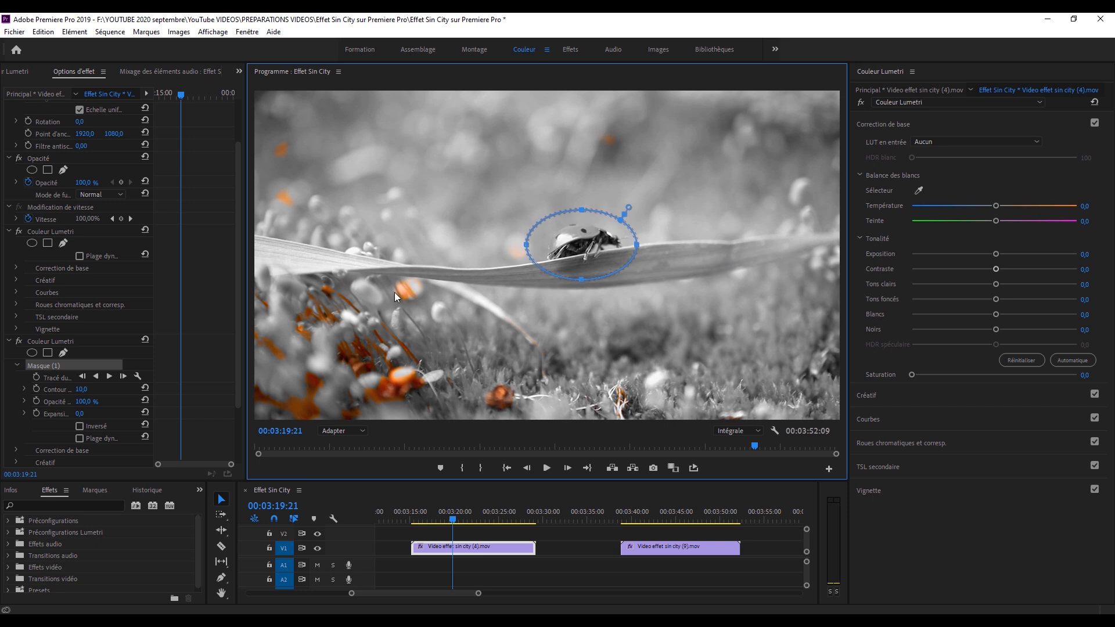
{"action": "left_click", "coordinate": [84, 425]}
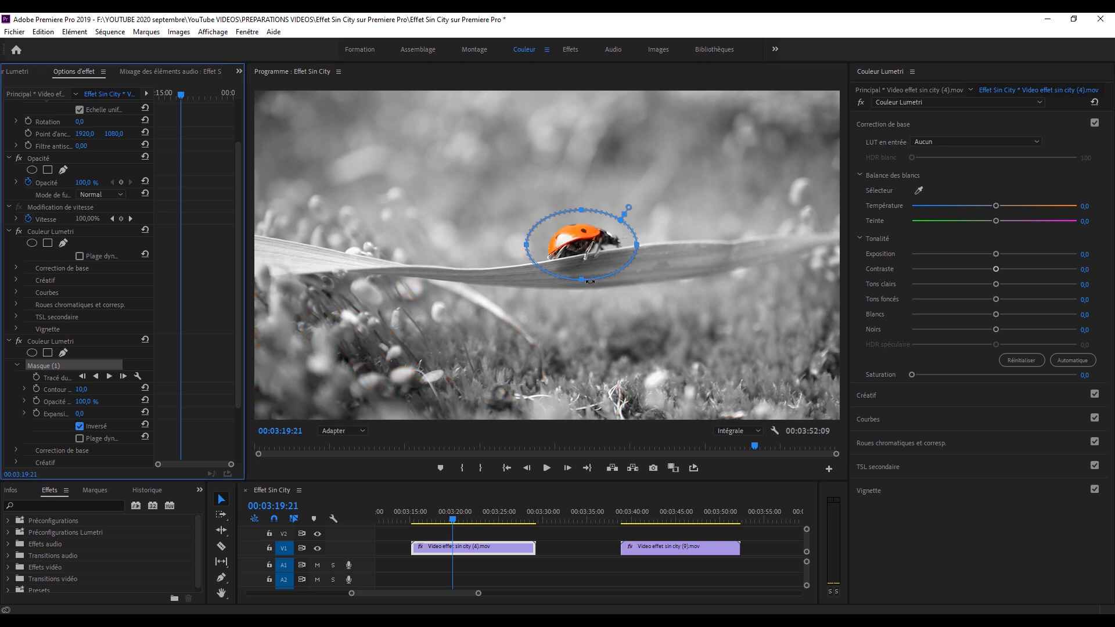
At 00:03:15:04, move the mask over the ladybug, start keyframing the mask path, and set Contour to 15,0.
{"action": "left_click_drag", "start_coordinate": [451, 511], "coordinate": [421, 518]}
{"action": "key", "text": "ctrl+s"}
{"action": "left_click_drag", "start_coordinate": [587, 246], "coordinate": [561, 259]}
{"action": "left_click", "coordinate": [37, 377]}
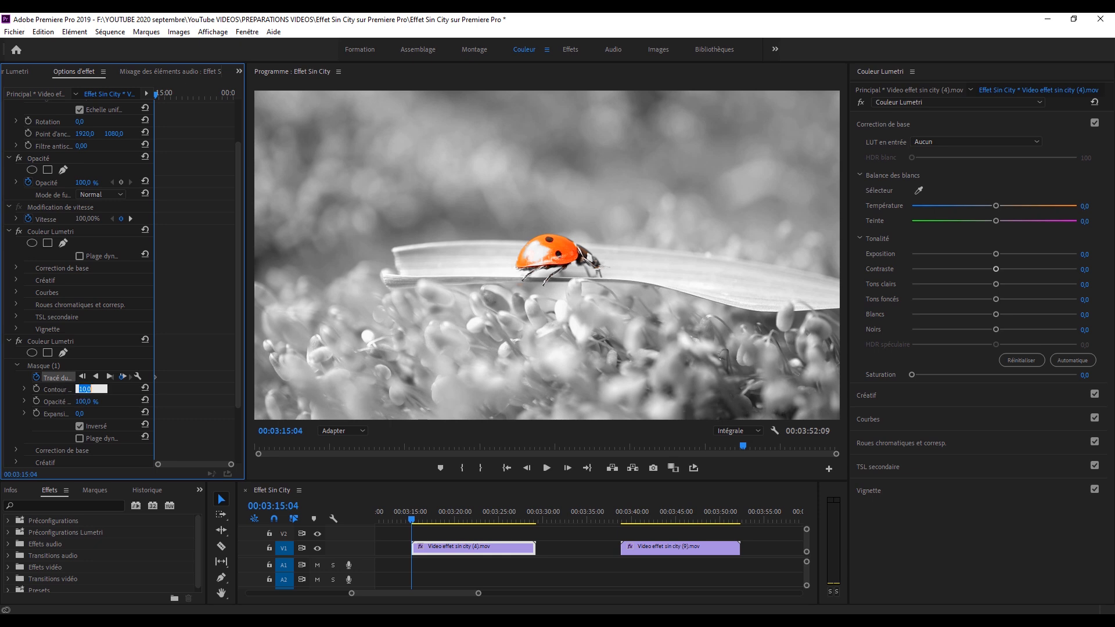
{"action": "key", "text": "Return"}
{"action": "left_click", "coordinate": [66, 365]}
Advance frame by frame from 00:03:15:04, repositioning the mask to follow the ladybug through the clip.
{"action": "left_click", "coordinate": [569, 468]}
{"action": "left_click", "coordinate": [569, 468]}
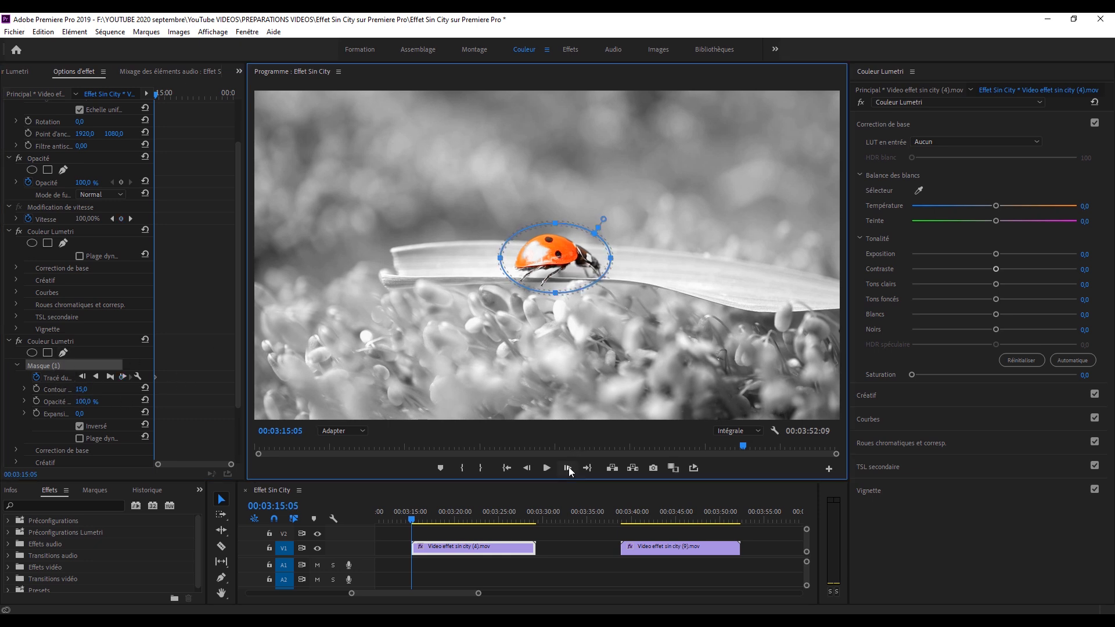
{"action": "left_click", "coordinate": [566, 468]}
{"action": "left_click", "coordinate": [566, 468]}
{"action": "left_click", "coordinate": [566, 468]}
{"action": "left_click", "coordinate": [566, 468]}
{"action": "left_click", "coordinate": [566, 468]}
{"action": "left_click", "coordinate": [566, 468]}
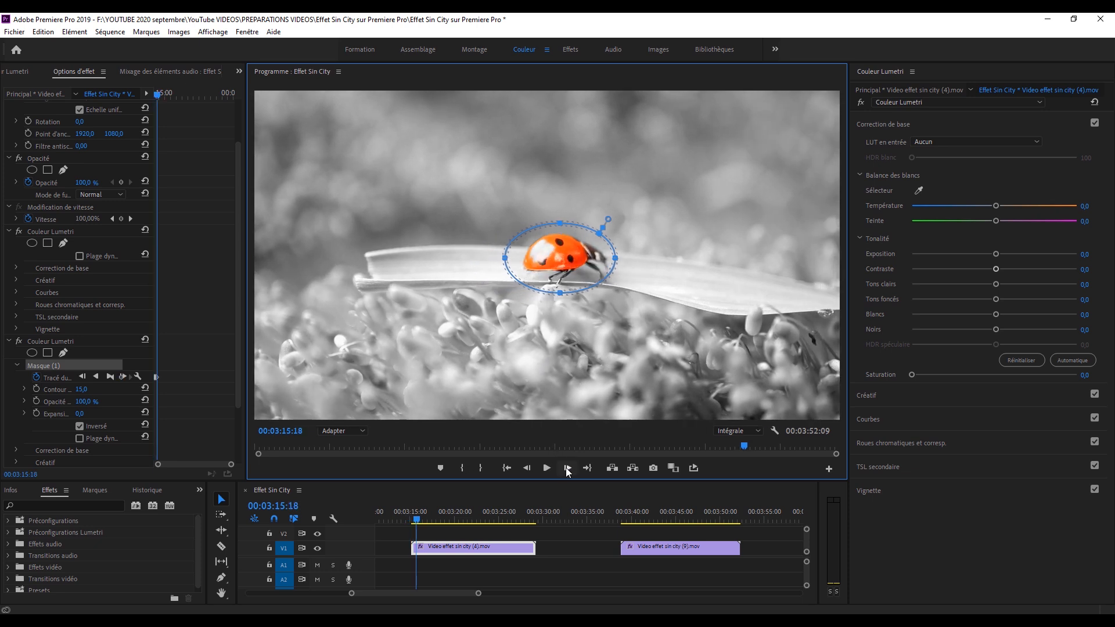
{"action": "left_click", "coordinate": [566, 468]}
{"action": "left_click", "coordinate": [45, 291]}
{"action": "left_click", "coordinate": [567, 468]}
{"action": "left_click", "coordinate": [567, 468]}
{"action": "left_click", "coordinate": [567, 468]}
{"action": "left_click_drag", "start_coordinate": [610, 274], "coordinate": [562, 254]}
{"action": "left_click", "coordinate": [568, 467]}
{"action": "left_click", "coordinate": [571, 467]}
{"action": "left_click", "coordinate": [570, 468]}
{"action": "left_click", "coordinate": [569, 468]}
{"action": "left_click", "coordinate": [567, 470]}
{"action": "left_click", "coordinate": [568, 467]}
{"action": "left_click", "coordinate": [568, 468]}
{"action": "left_click", "coordinate": [567, 468]}
{"action": "left_click", "coordinate": [568, 468]}
{"action": "left_click", "coordinate": [38, 293]}
{"action": "left_click", "coordinate": [567, 468]}
{"action": "left_click", "coordinate": [567, 468]}
{"action": "left_click", "coordinate": [567, 468]}
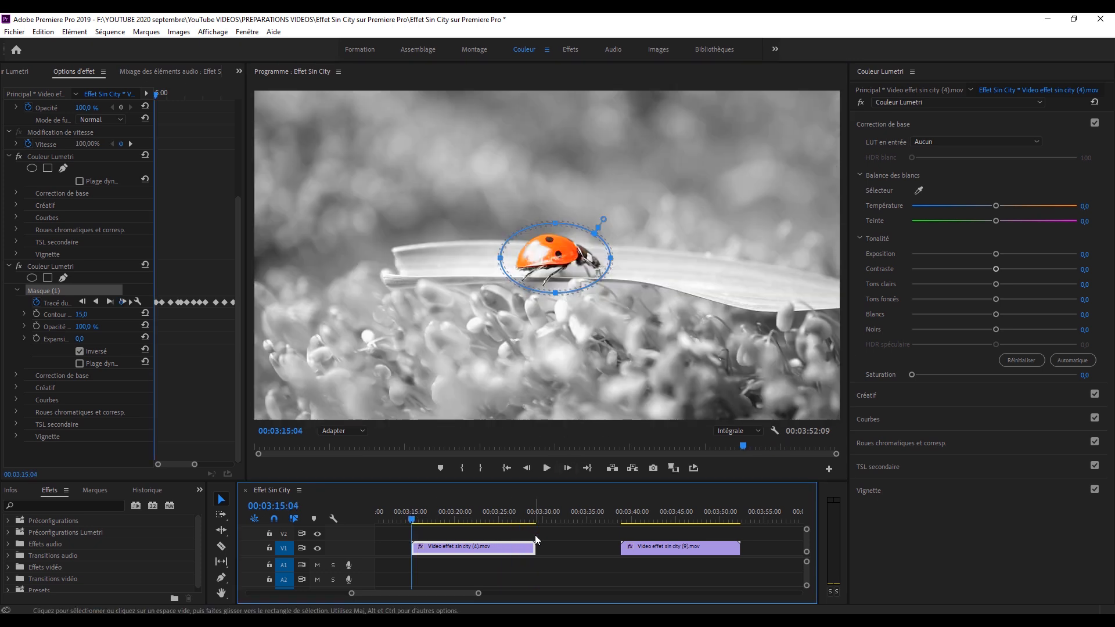
Play the masked ladybug clip from 00:03:15:04 and review the mask around 00:03:21:19, 00:03:20:22 and 00:03:18:19.
{"action": "left_click", "coordinate": [535, 536]}
{"action": "key", "text": "space"}
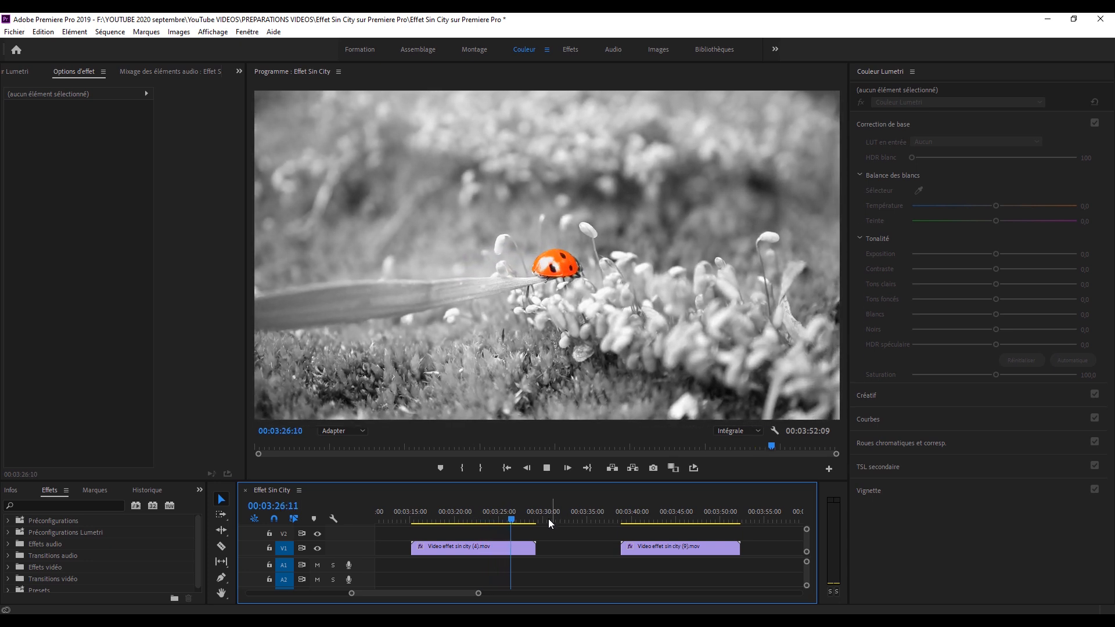
{"action": "left_click", "coordinate": [480, 516]}
{"action": "left_click", "coordinate": [469, 515]}
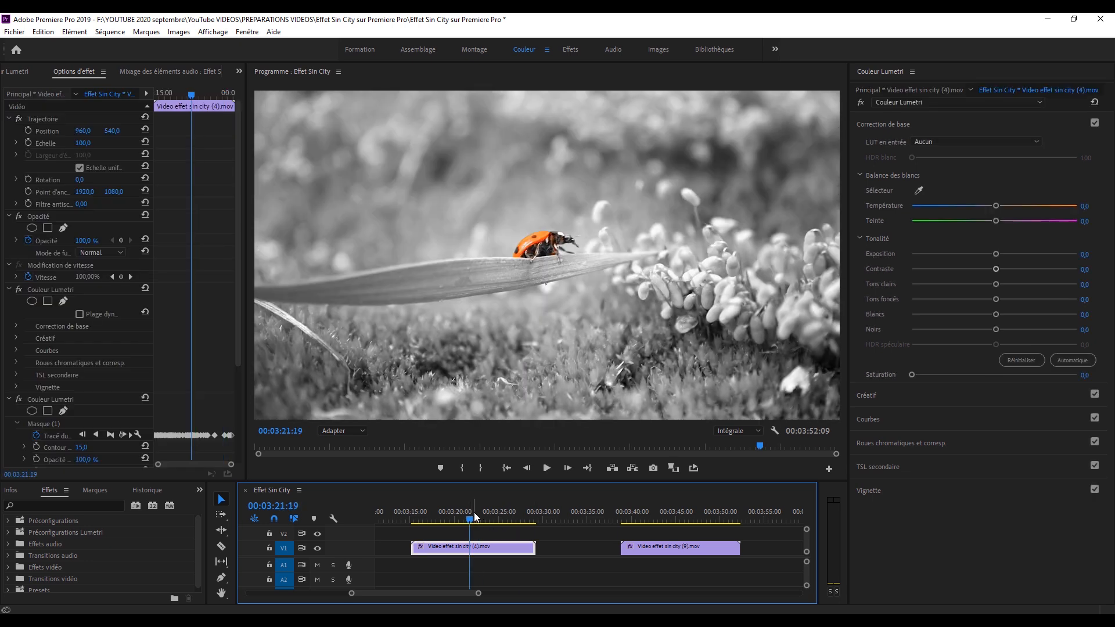
{"action": "left_click", "coordinate": [460, 515]}
{"action": "mouse_move", "coordinate": [478, 594]}
{"action": "left_mouse_down"}
{"action": "mouse_move", "coordinate": [493, 601]}
{"action": "mouse_move", "coordinate": [479, 604]}
{"action": "mouse_move", "coordinate": [496, 604]}
{"action": "left_mouse_up"}
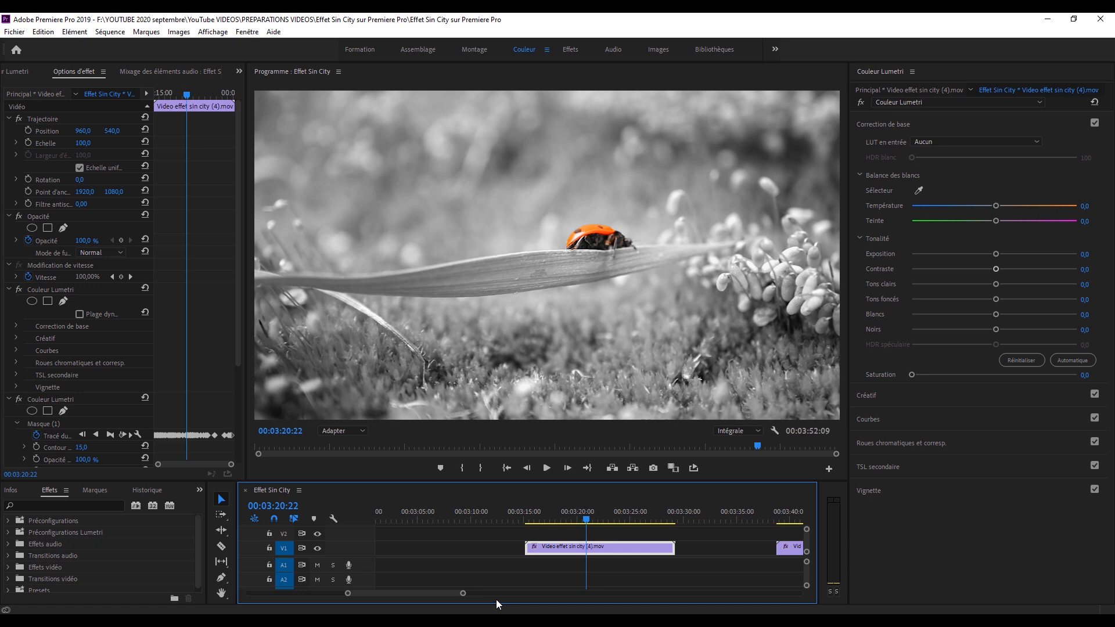
{"action": "left_click_drag", "start_coordinate": [573, 519], "coordinate": [566, 523]}
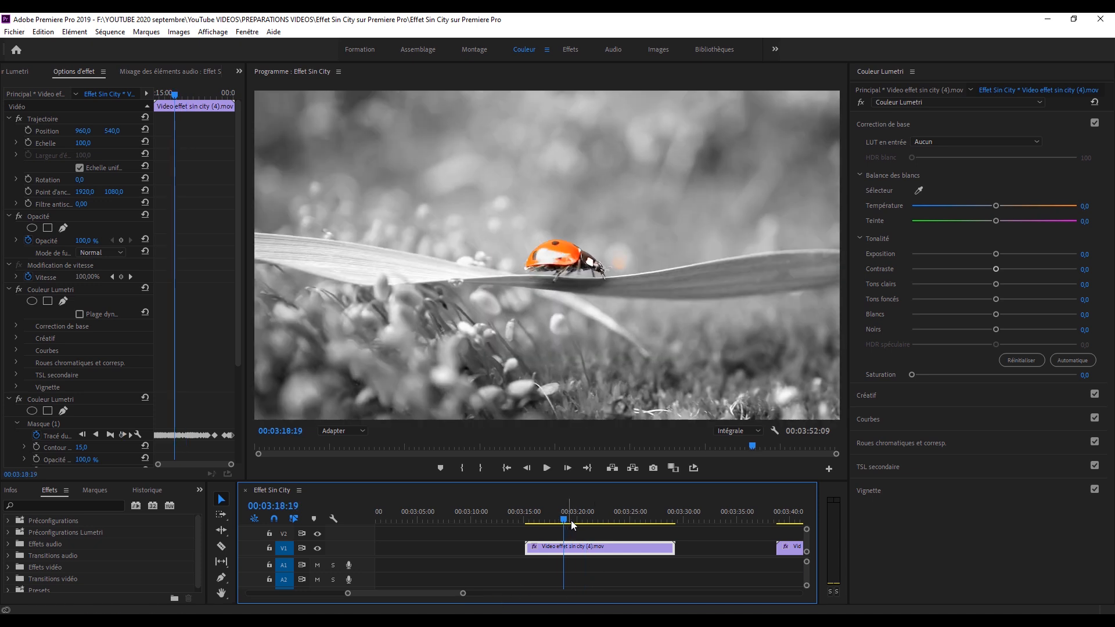